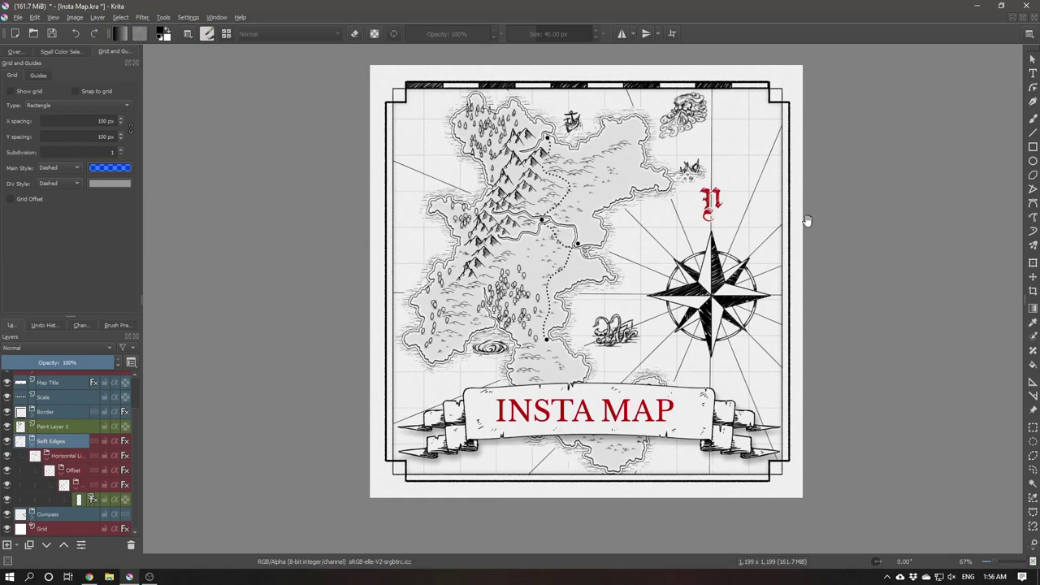
Bring up the creator's Patreon page in Chrome and scroll down its posts.
left_click_drag(875, 179, 864, 180)
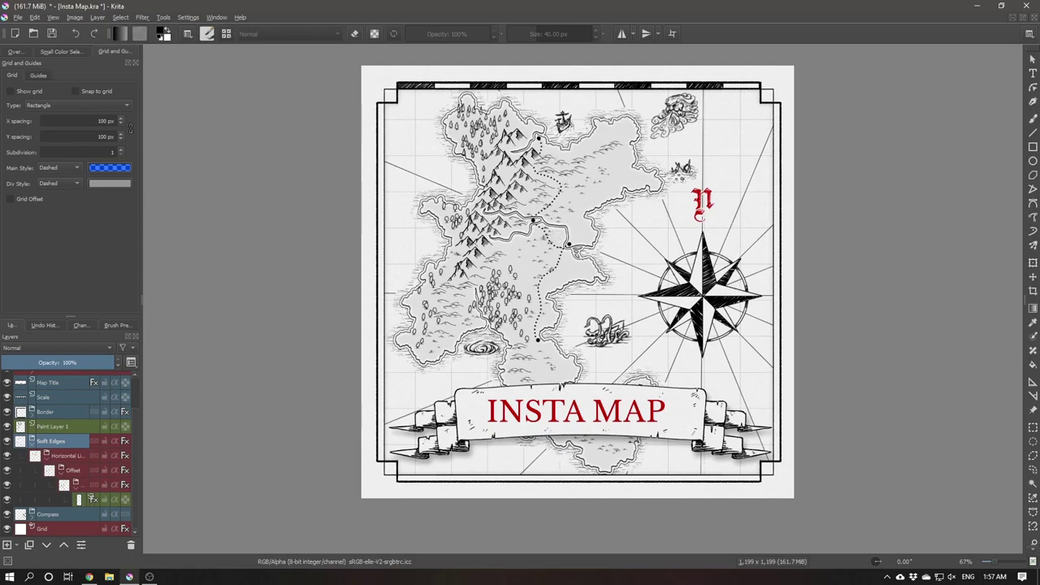
mouse_move(89, 577)
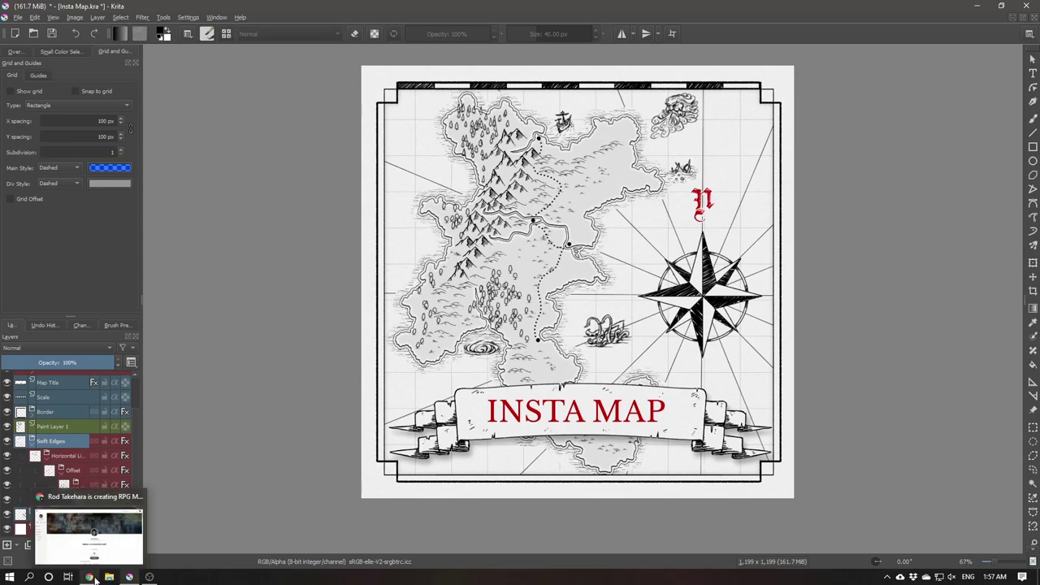
left_click(138, 545)
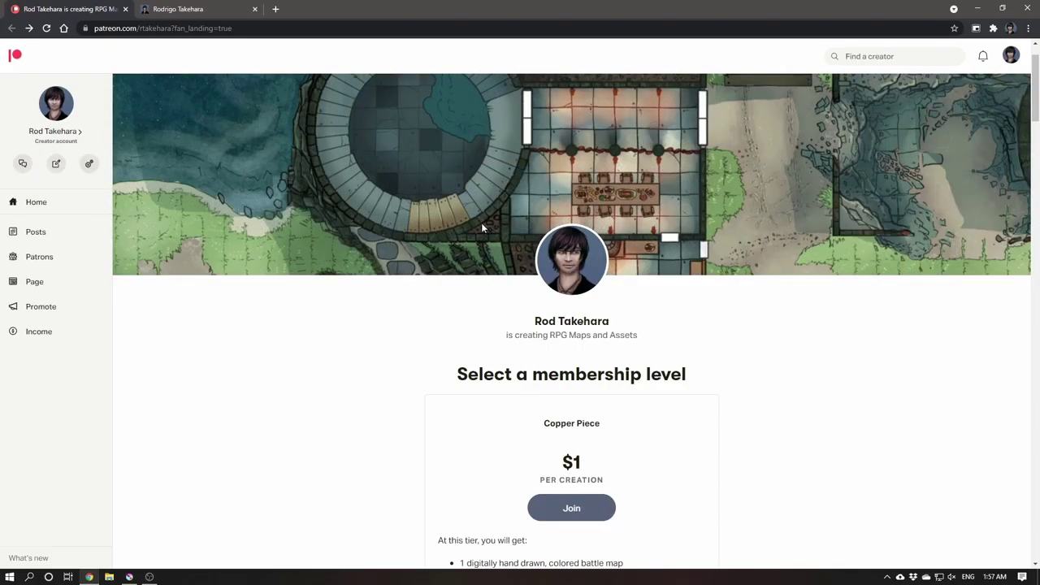
scroll(420, 208, "down", 2)
scroll(430, 213, "down", 3)
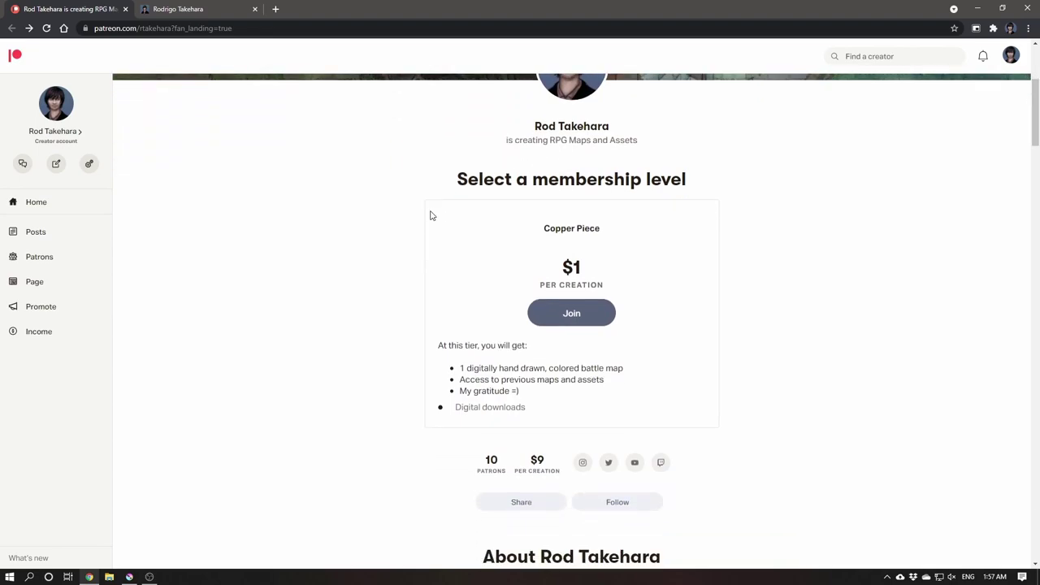
scroll(646, 244, "down", 2)
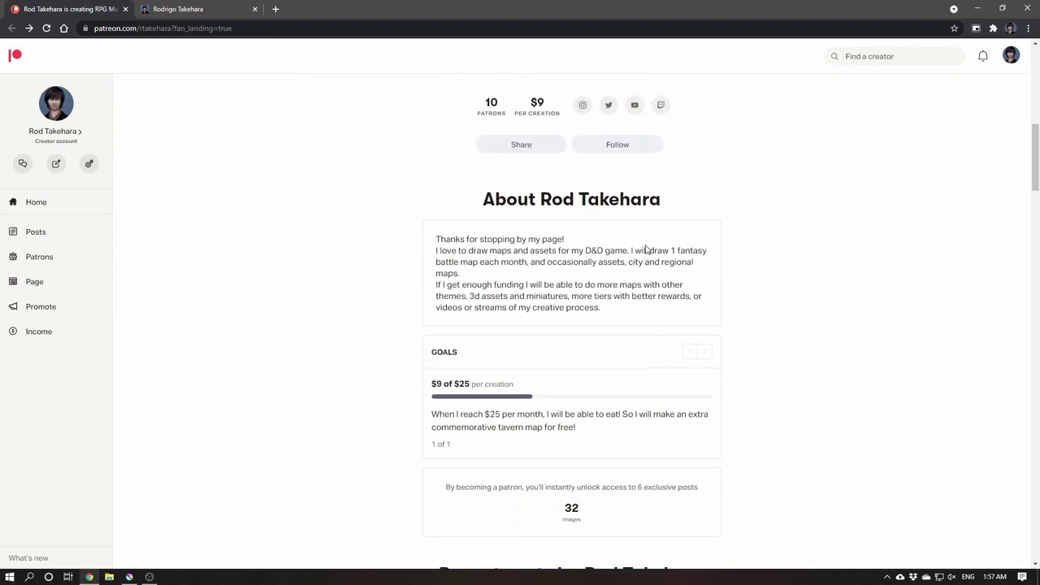
scroll(647, 250, "down", 3)
scroll(647, 249, "down", 2)
scroll(647, 249, "down", 3)
Browse the InstaMap posts, then switch to the creator's Gumroad store tab.
scroll(647, 249, "down", 2)
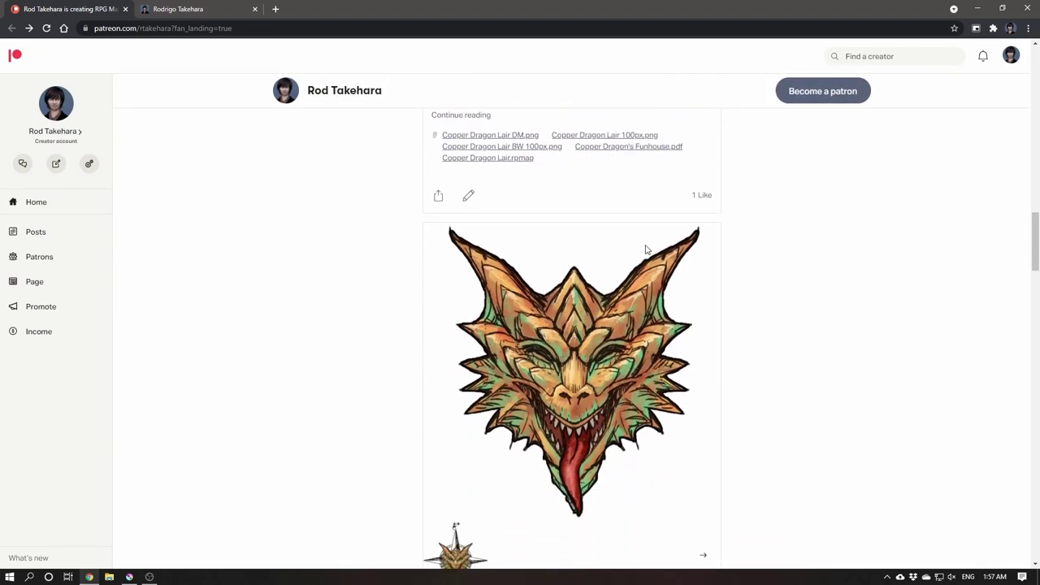
scroll(647, 250, "down", 4)
scroll(647, 249, "down", 3)
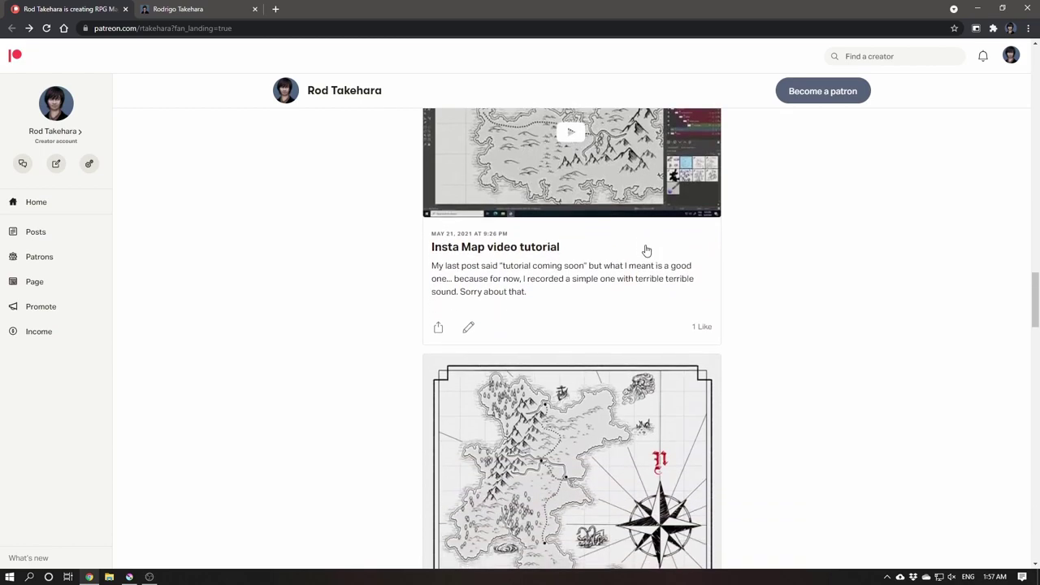
scroll(648, 251, "down", 2)
scroll(646, 247, "down", 1)
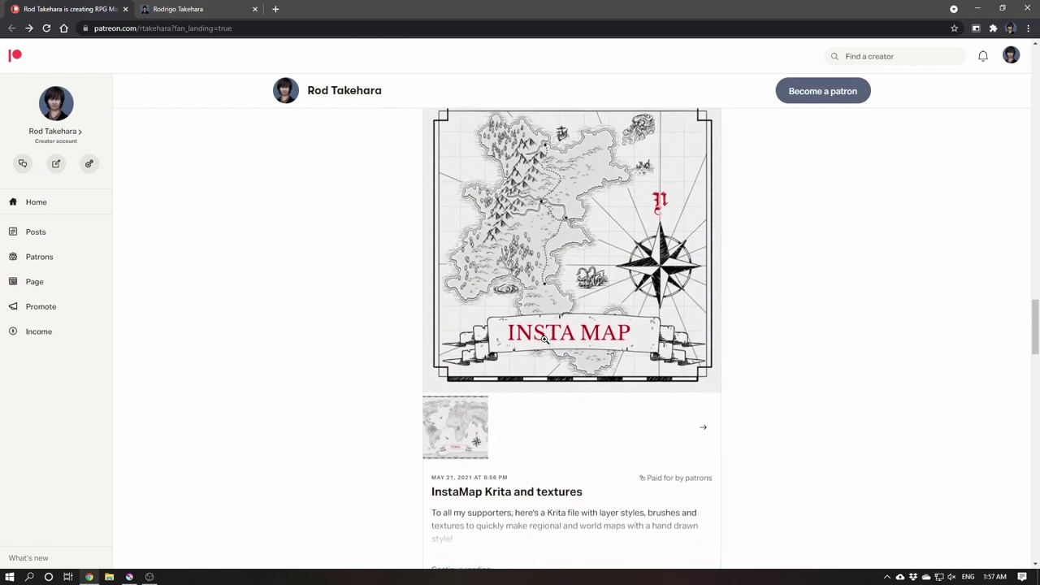
left_click(167, 7)
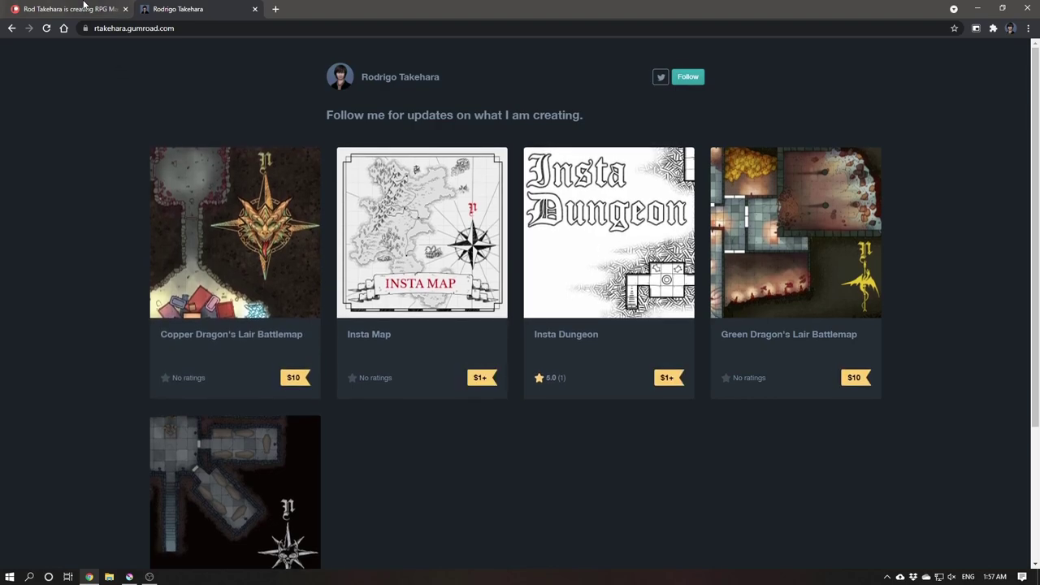
Check the Patreon InstaMap post and the Krita map document, then minimize Krita.
left_click(82, 9)
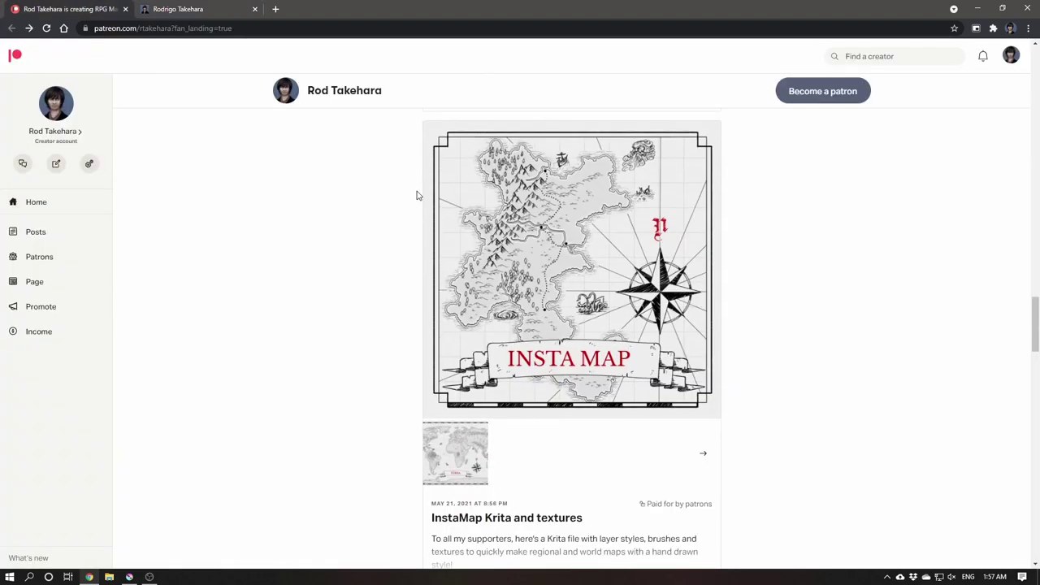
left_click(129, 577)
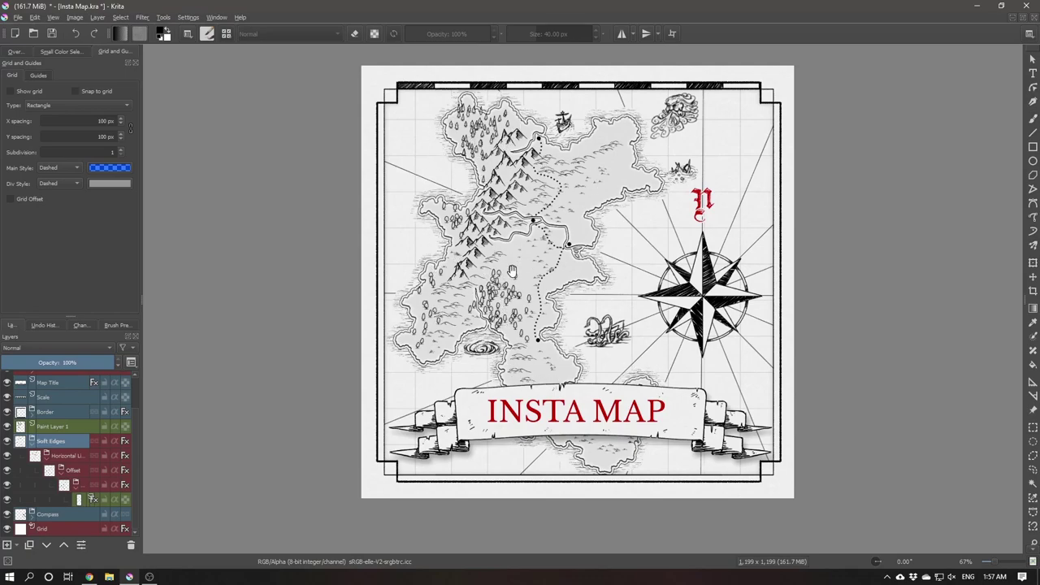
left_click(979, 12)
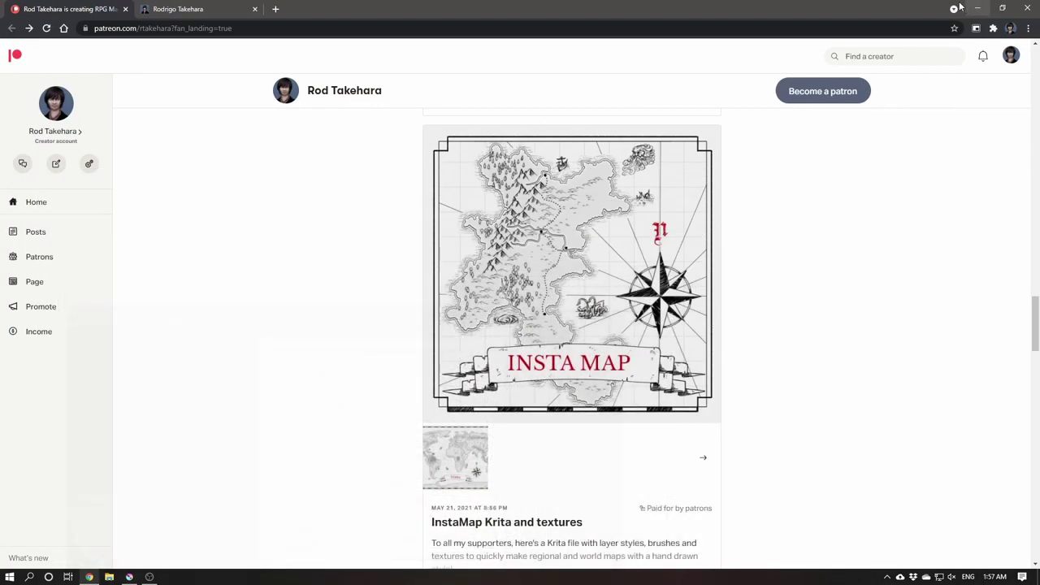
Return to the Gumroad store and minimize Chrome to reveal the desktop.
scroll(402, 309, "up", 1)
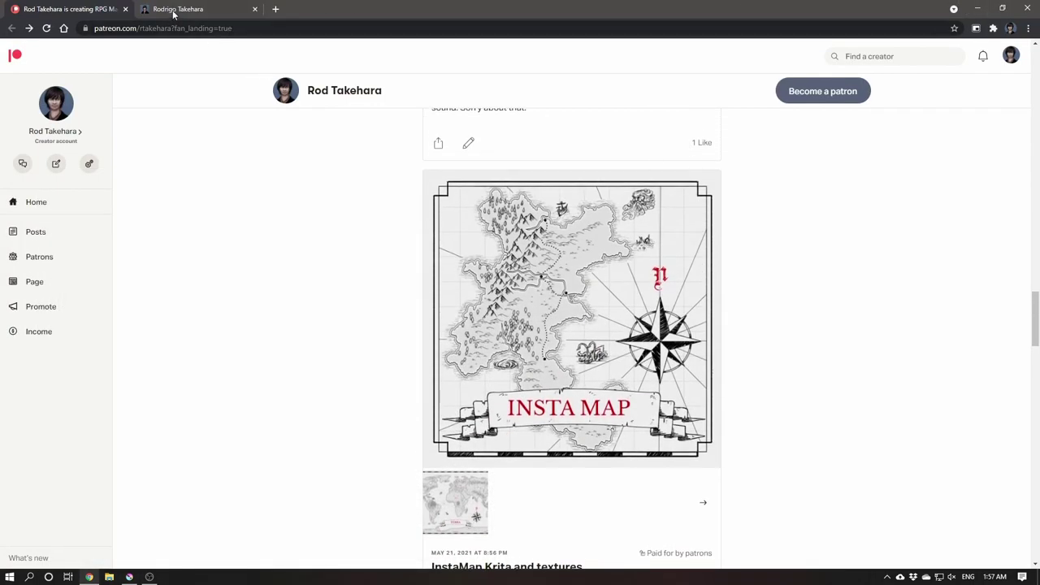
left_click(173, 9)
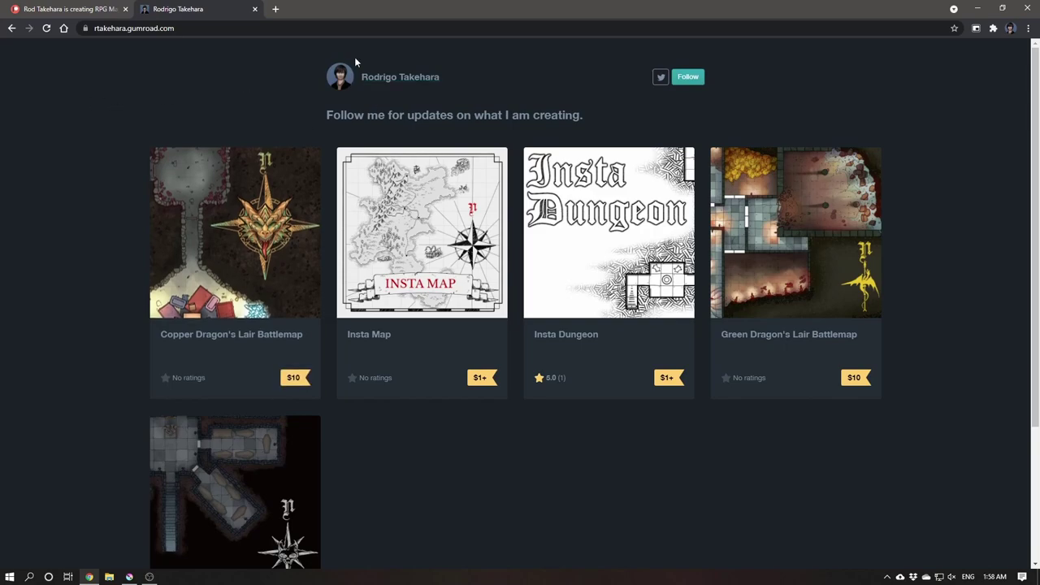
left_click(976, 10)
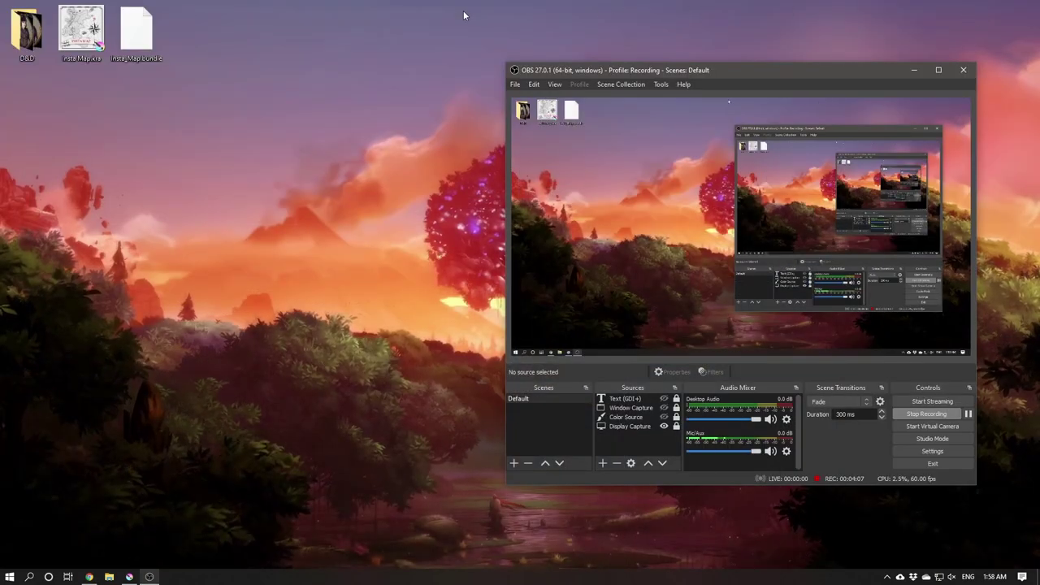
Move Insta_Map.kra and Insta_Map.bundle to new desktop spots and bring Krita forward.
left_click_drag(207, 104, 91, 26)
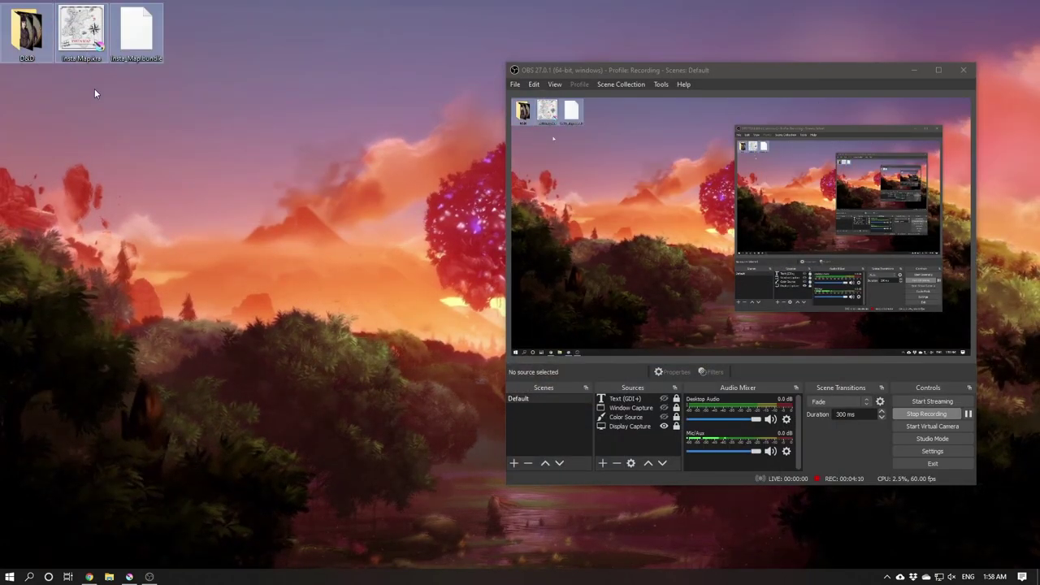
left_click(82, 34)
left_click_drag(82, 34, 201, 30)
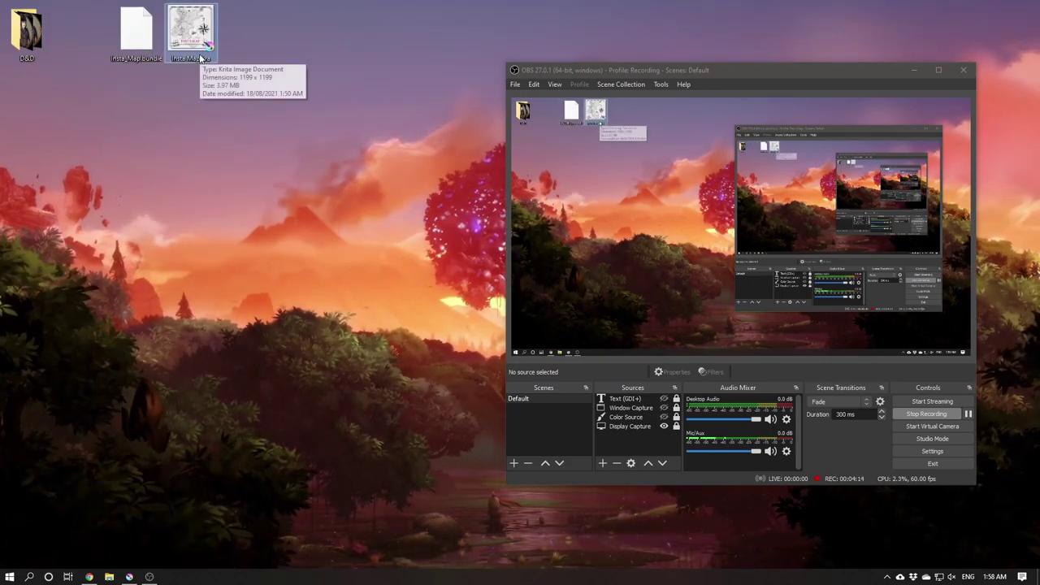
left_click_drag(136, 33, 253, 34)
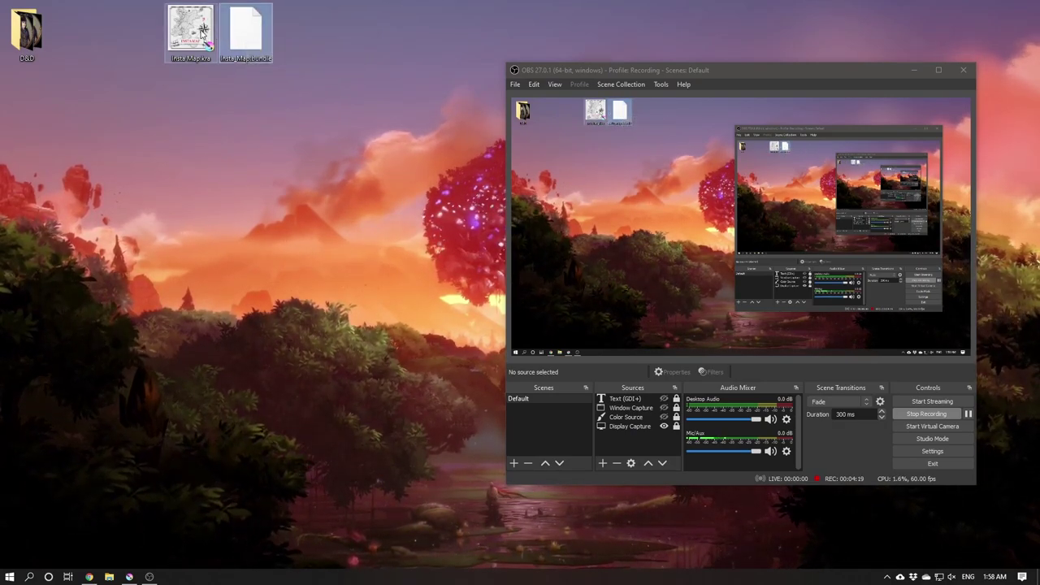
left_click(125, 577)
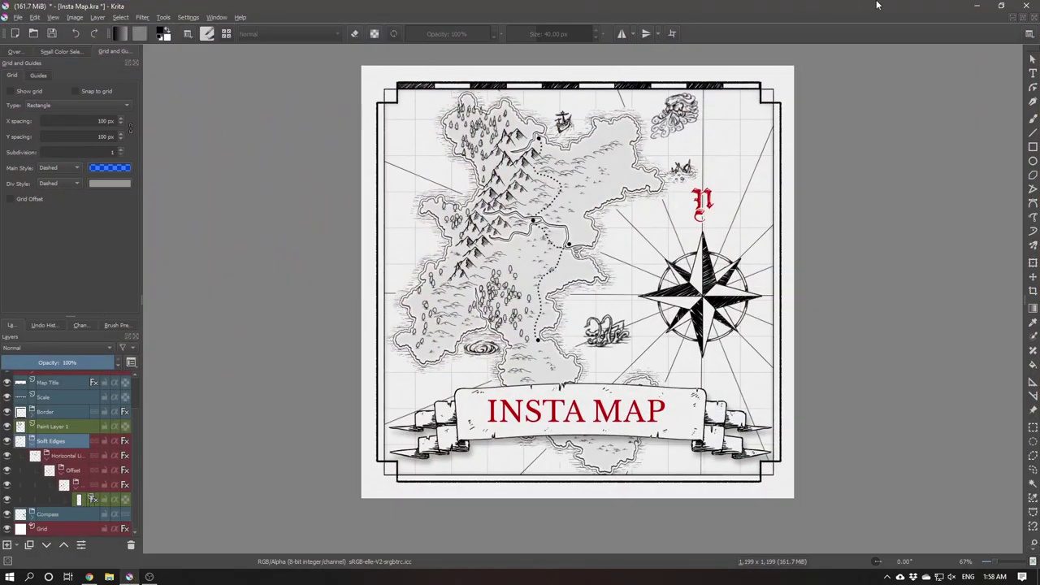
Close Insta Map.kra without saving and reopen it from Recent Documents.
left_click(1035, 17)
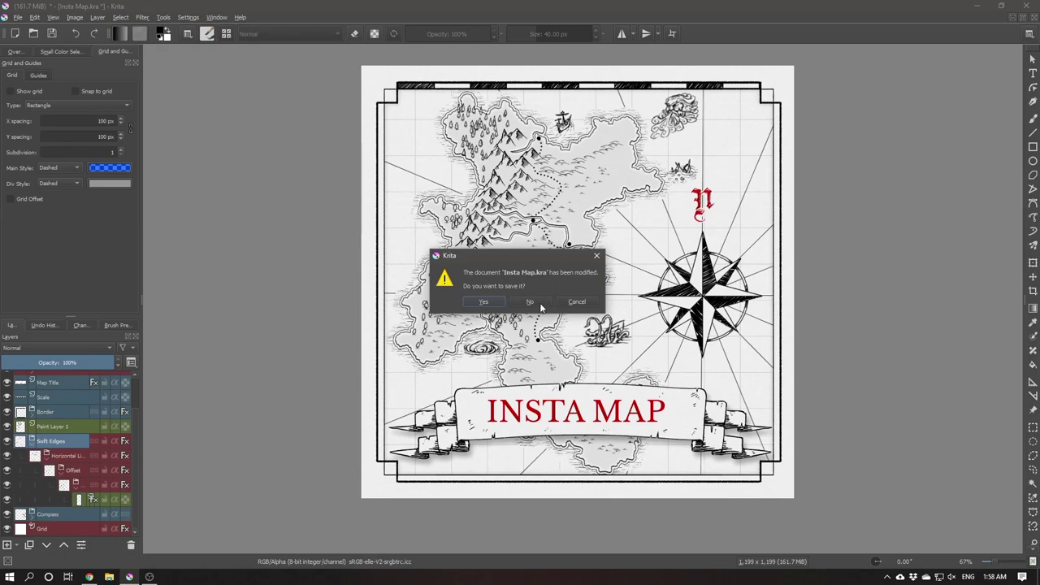
left_click(540, 304)
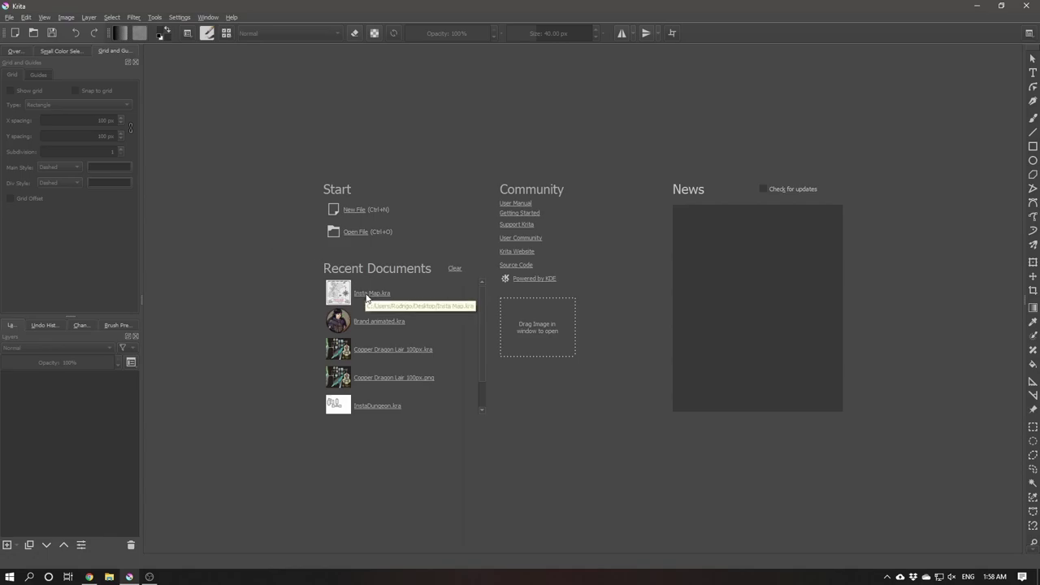
left_click(363, 291)
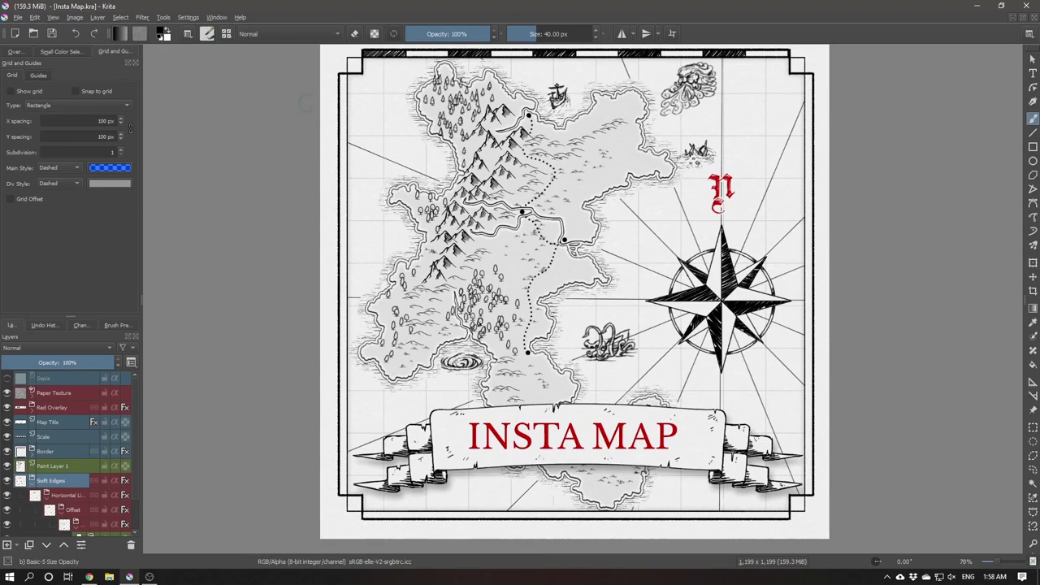
Import Insta_Map.bundle from the Desktop through Settings > Manage Resources.
double_click(289, 13)
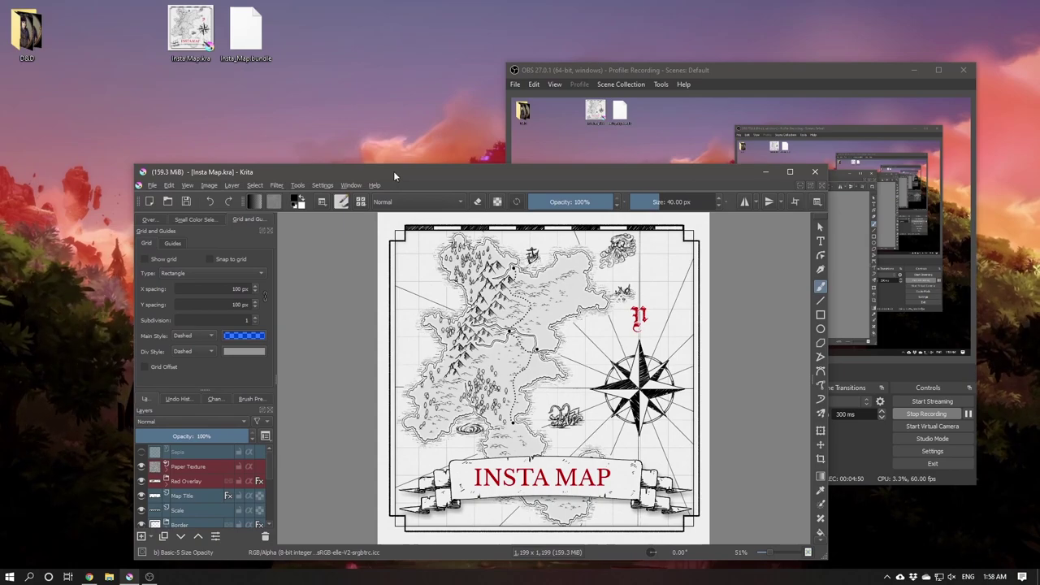
double_click(393, 171)
left_click(216, 17)
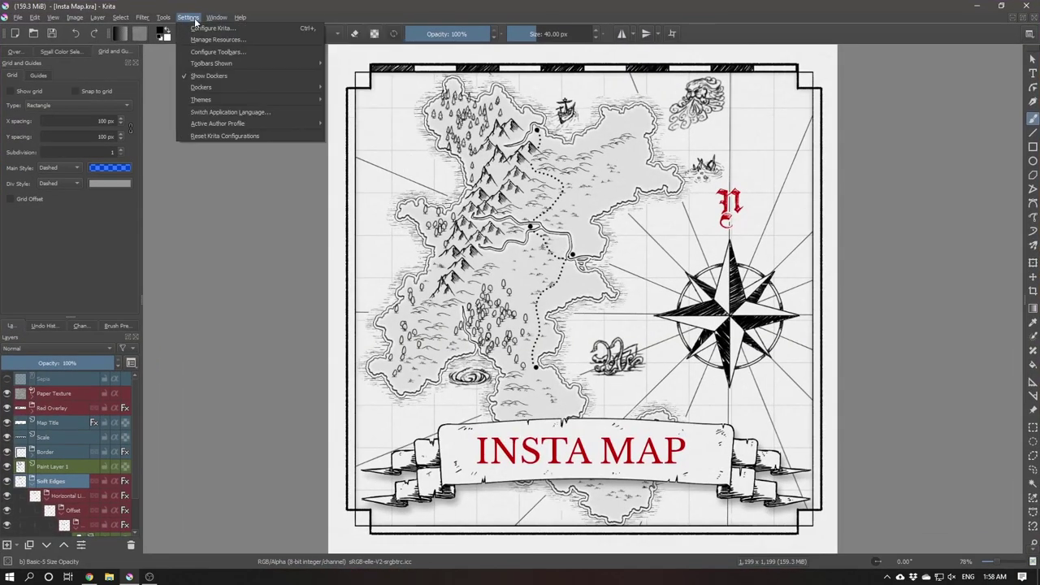
left_click(203, 39)
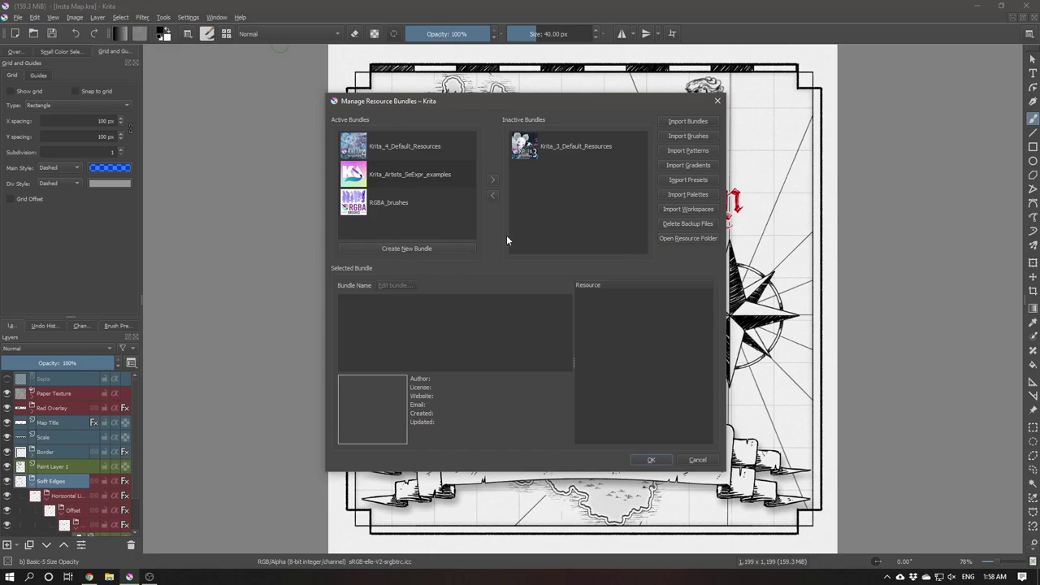
left_click(688, 121)
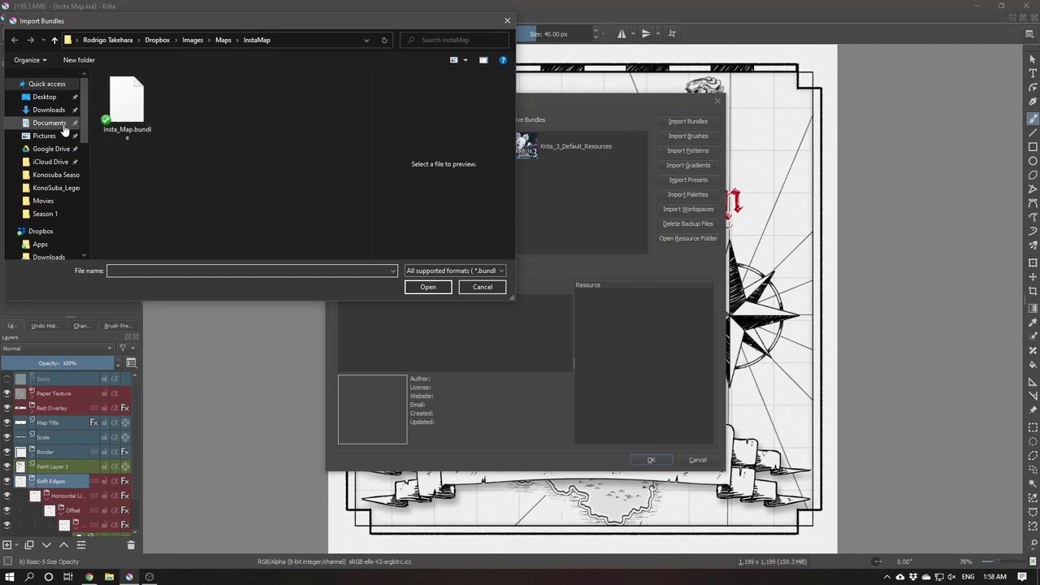
left_click(45, 97)
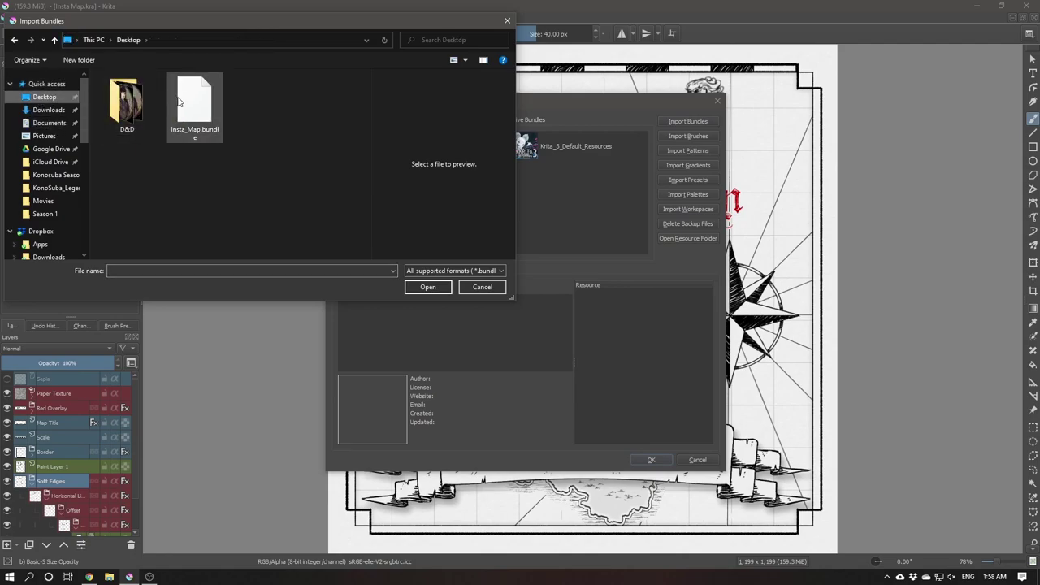
left_click(178, 101)
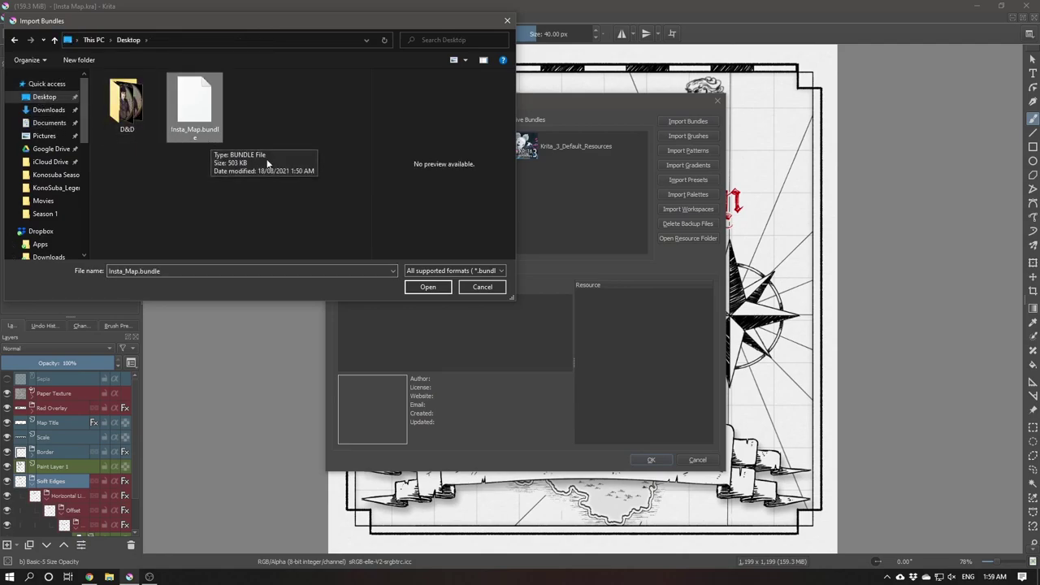
left_click(418, 286)
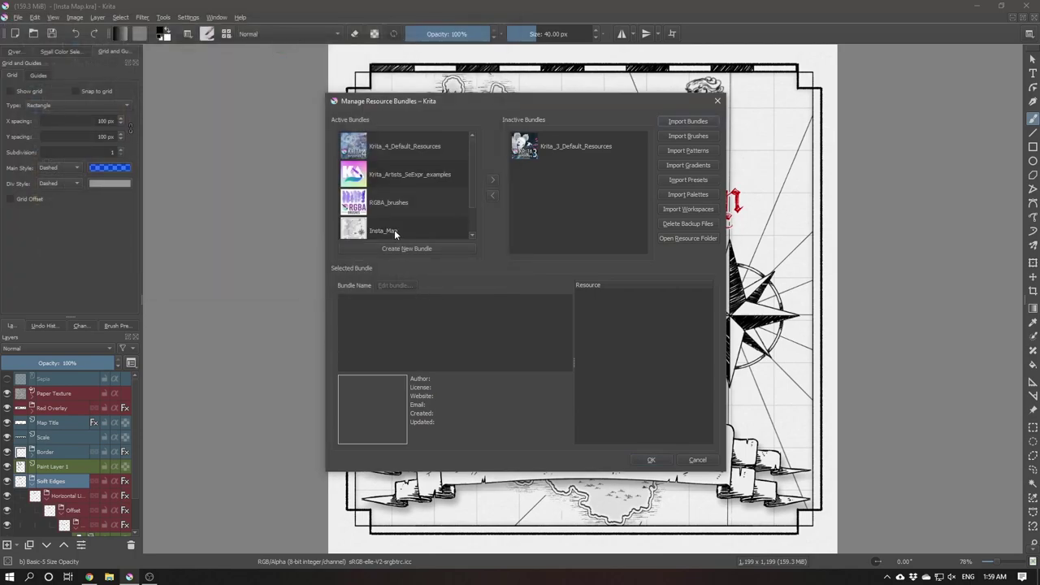
Inspect the Insta_Map bundle's brushes, brush presets and patterns in the bundle manager.
left_click_drag(471, 187, 467, 213)
left_click(416, 204)
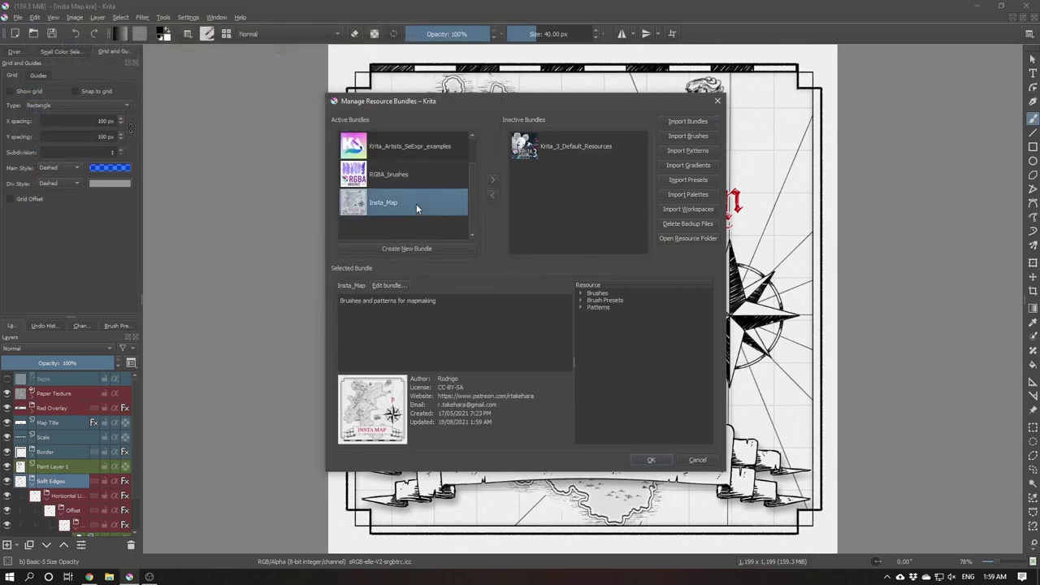
left_click(581, 294)
double_click(615, 368)
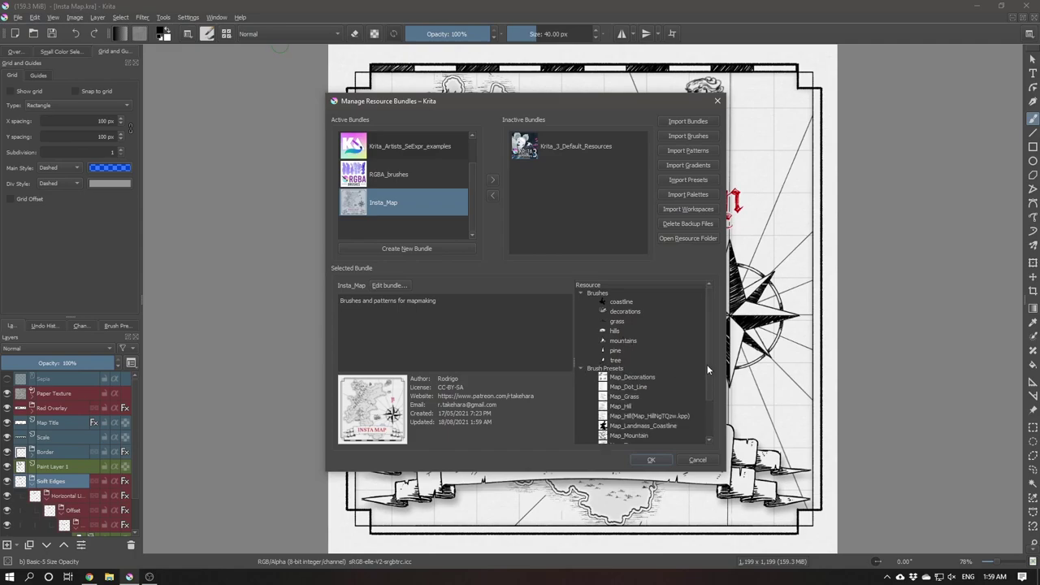
left_click_drag(711, 351, 715, 402)
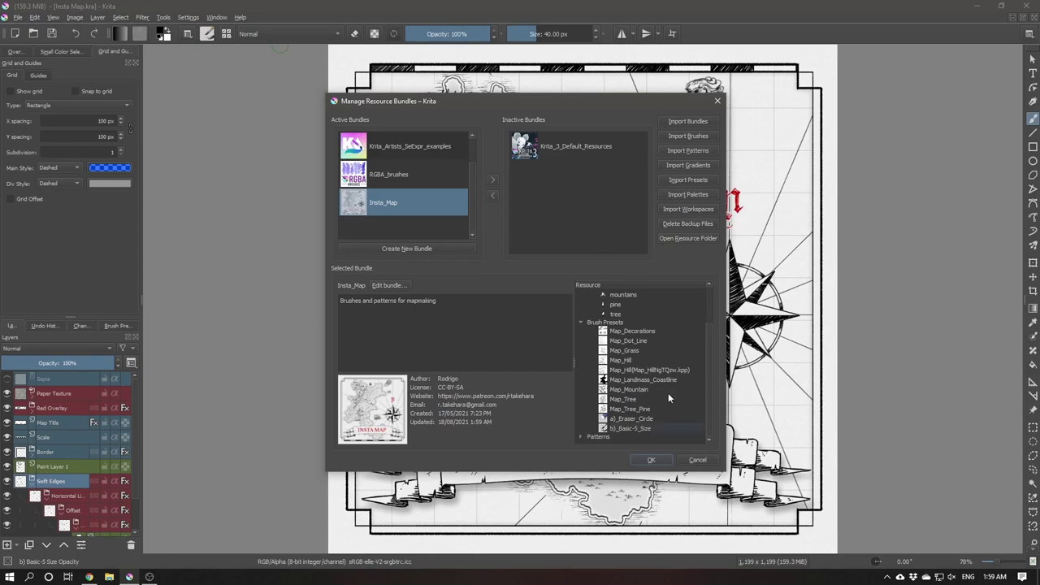
scroll(674, 382, "up", 2)
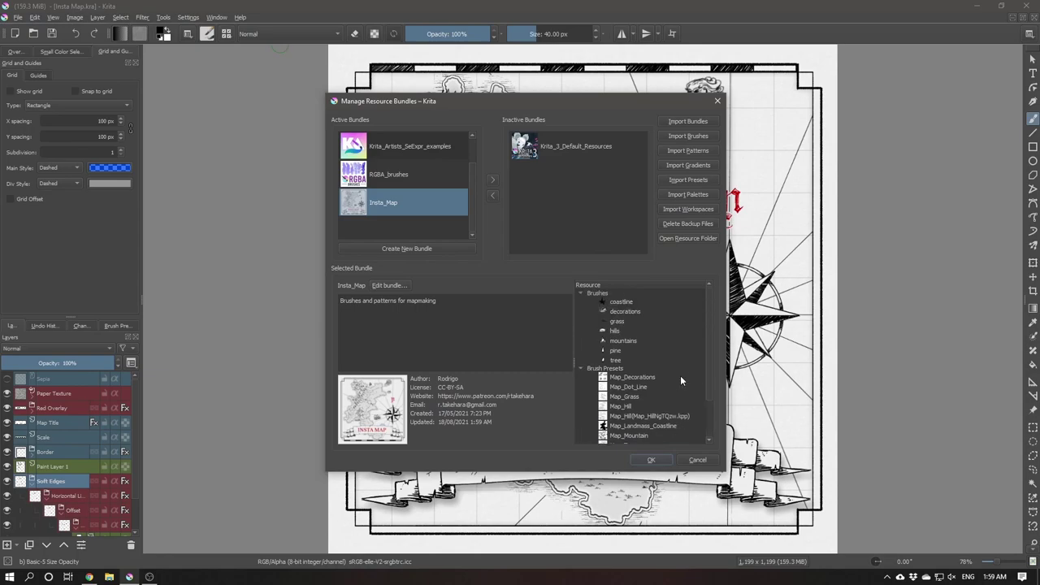
left_click(581, 369)
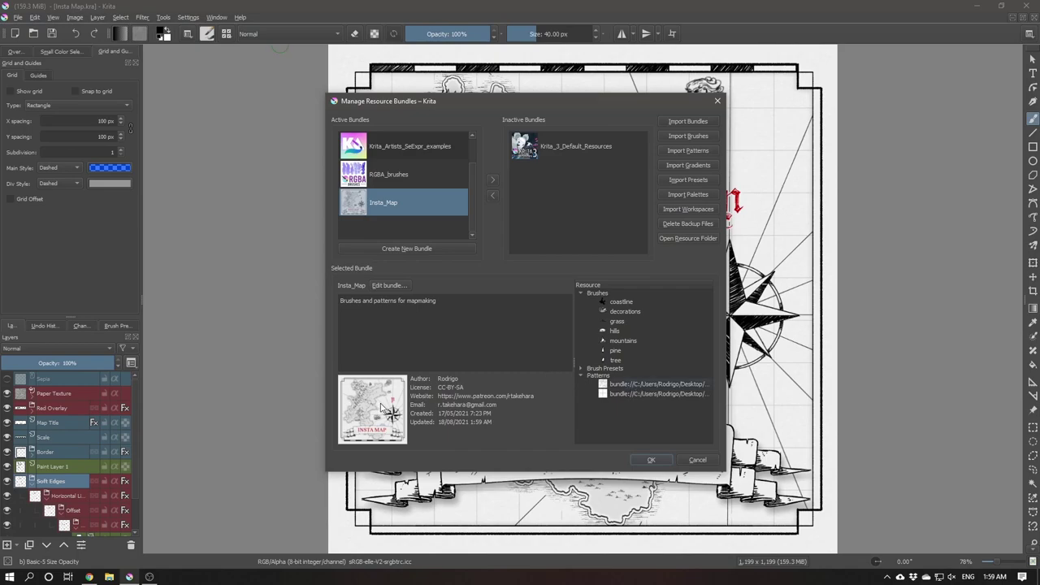
Move the bundle manager aside to view the map, put it back, and close it.
left_click_drag(560, 102, 860, 154)
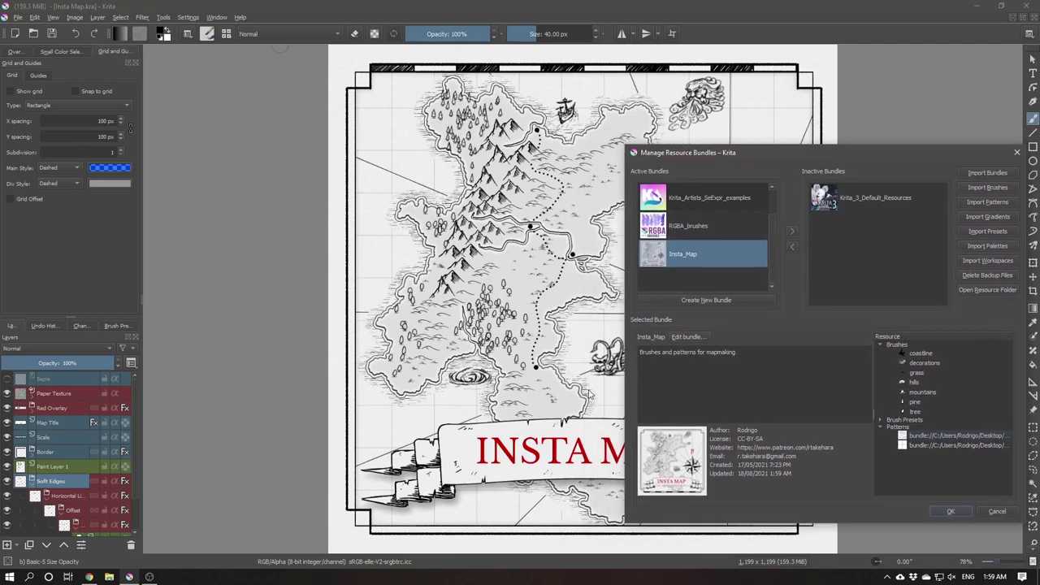
left_click_drag(694, 153, 365, 91)
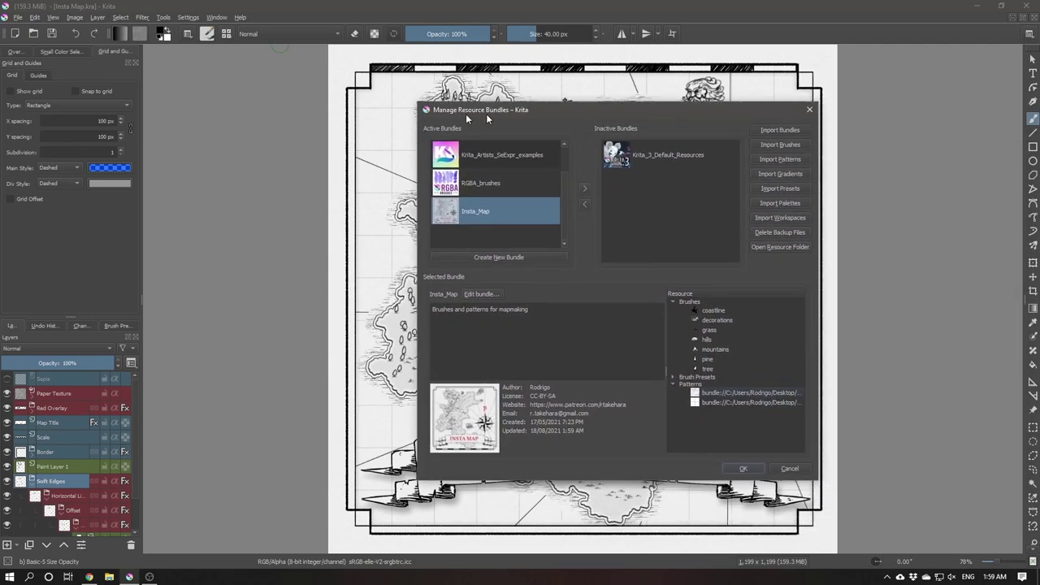
left_click(621, 449)
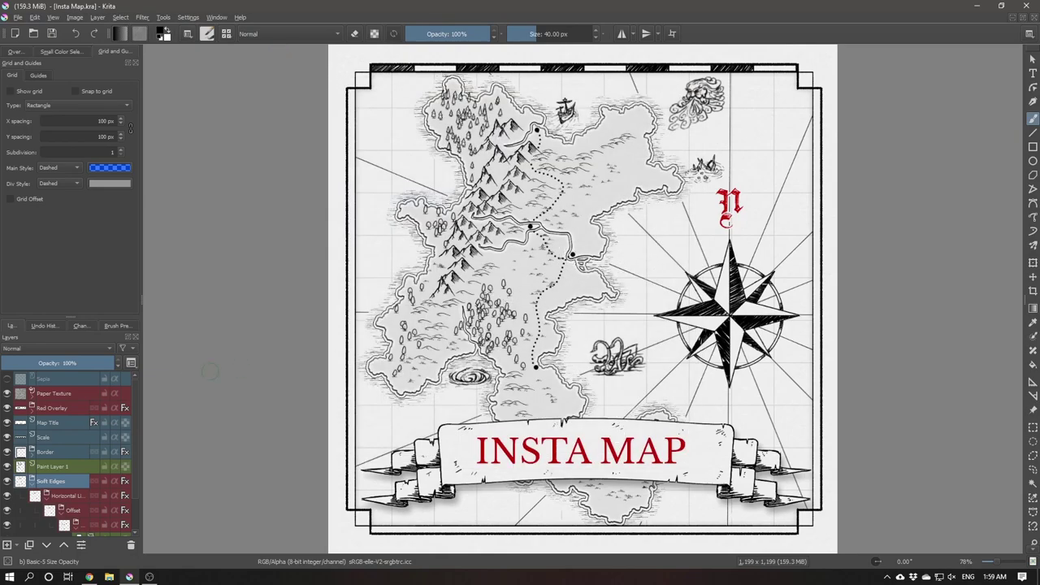
Make Paint Layer 1 active and extend the canvas rightward to 2,398 px wide.
key("Page_Up")
left_click_drag(761, 268, 588, 250)
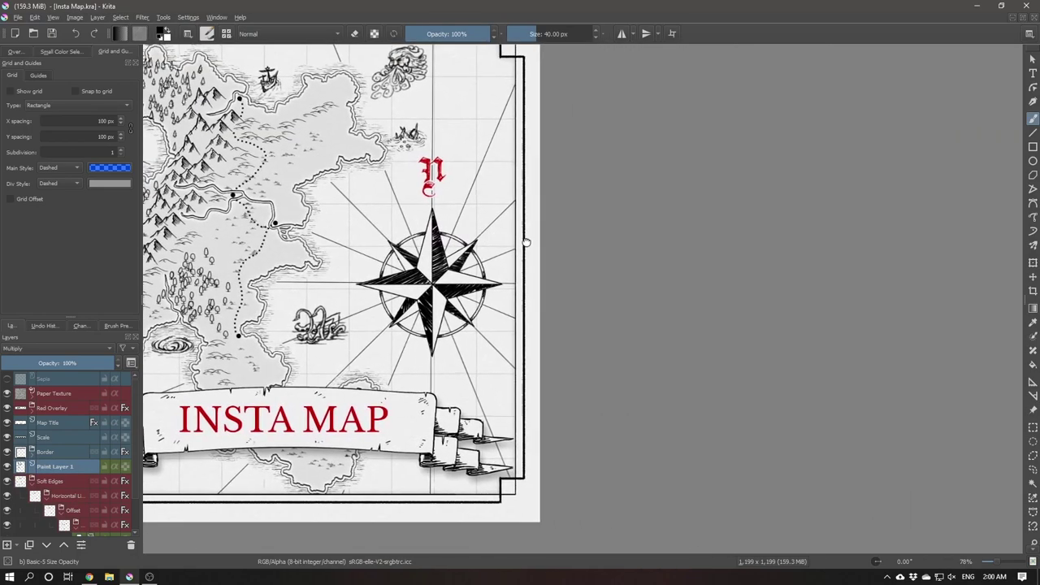
left_click_drag(715, 254, 560, 272)
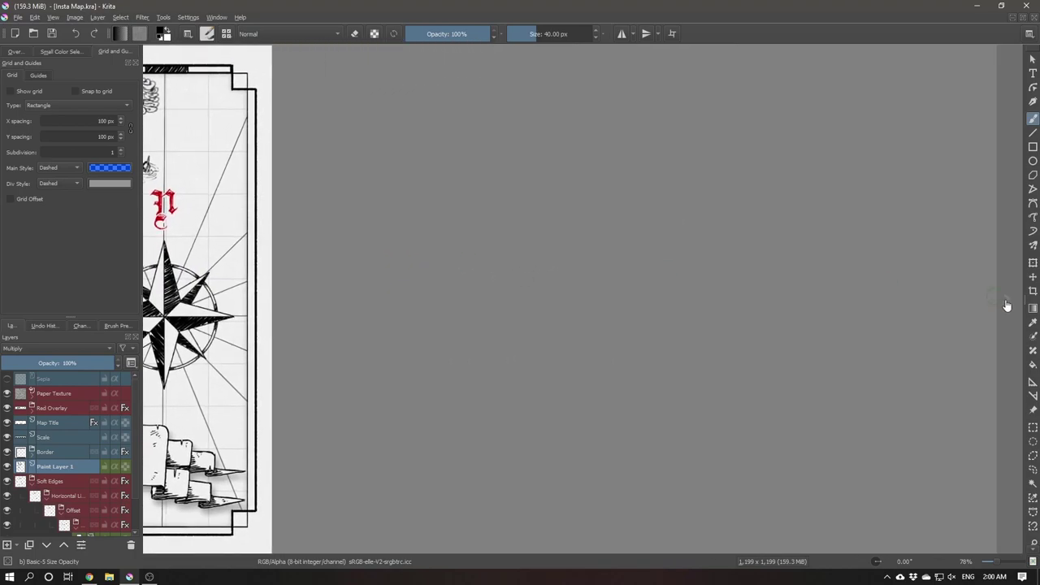
left_click(1006, 298)
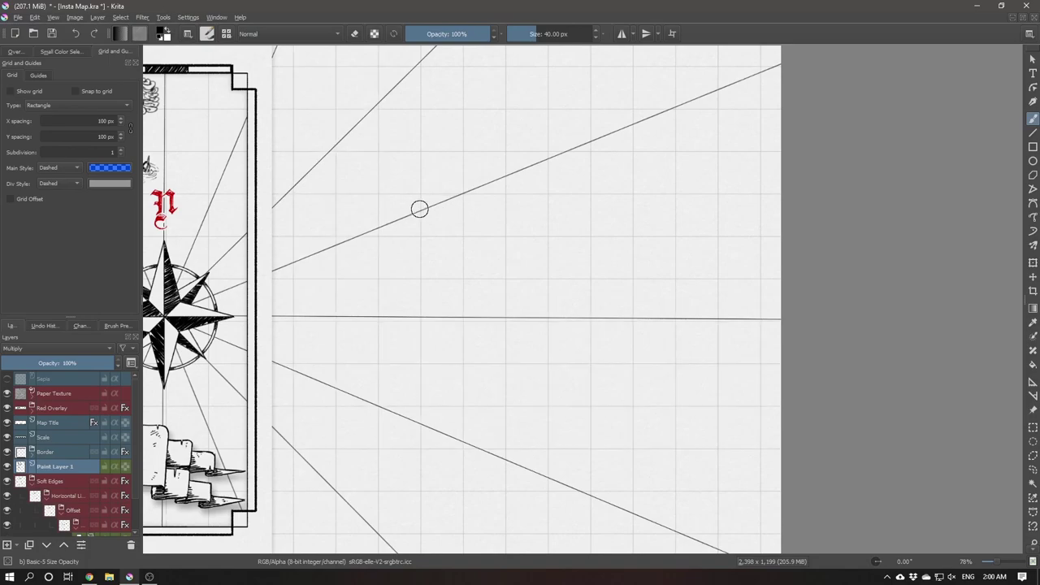
Pan around the extended canvas to check it, then reselect Paint Layer 1.
left_click_drag(393, 209, 715, 116)
left_click_drag(726, 298, 707, 114)
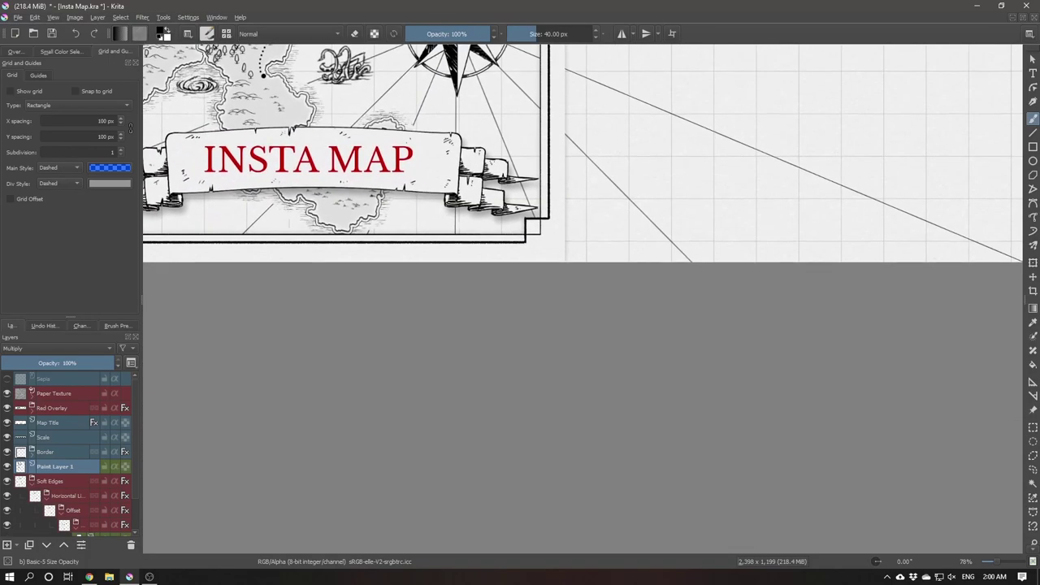
left_click_drag(699, 260, 682, 88)
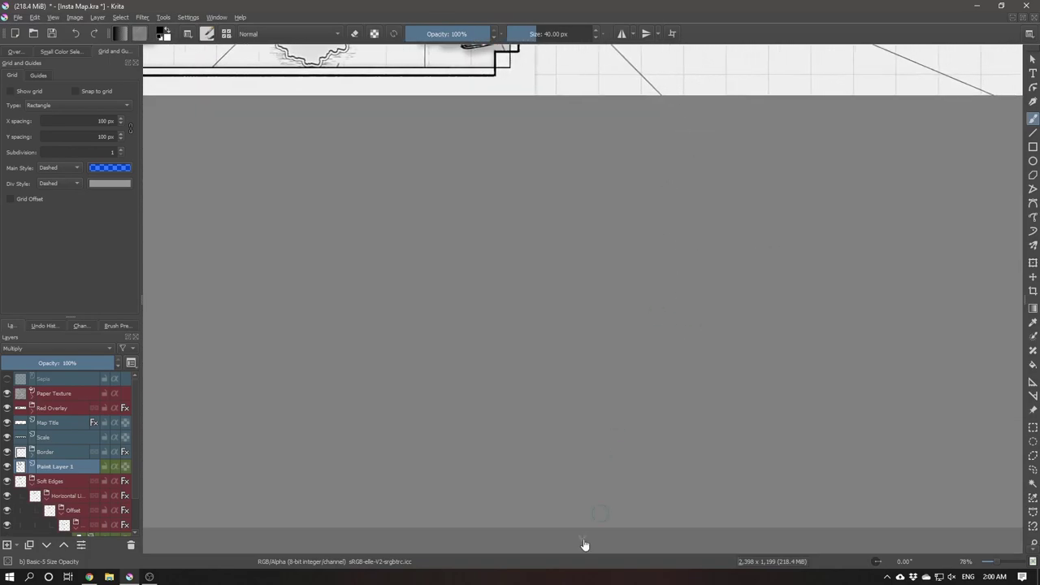
mouse_move(511, 47)
left_mouse_down()
mouse_move(572, 358)
mouse_move(571, 456)
left_mouse_up()
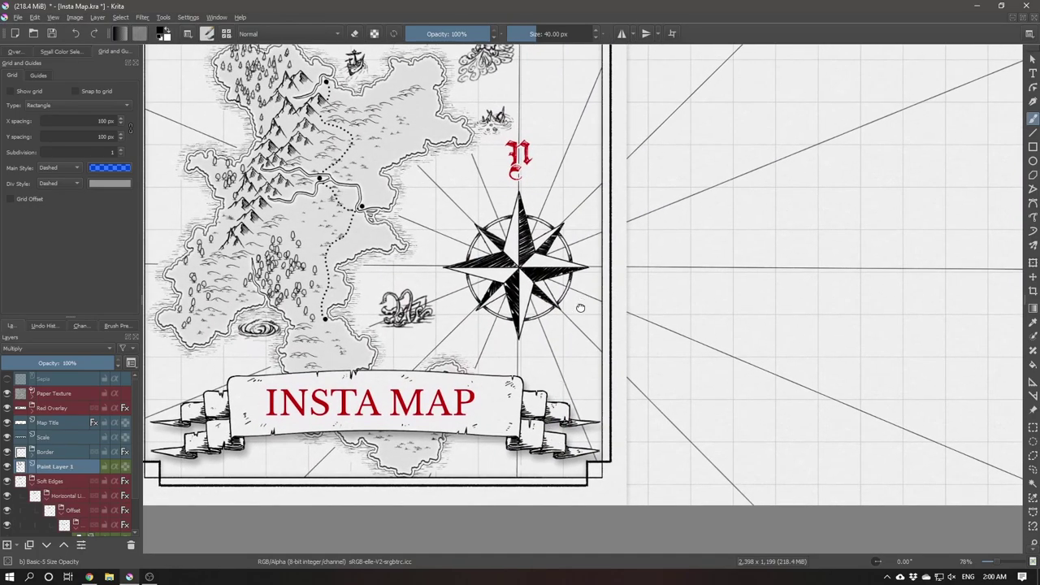
left_click_drag(485, 296, 533, 329)
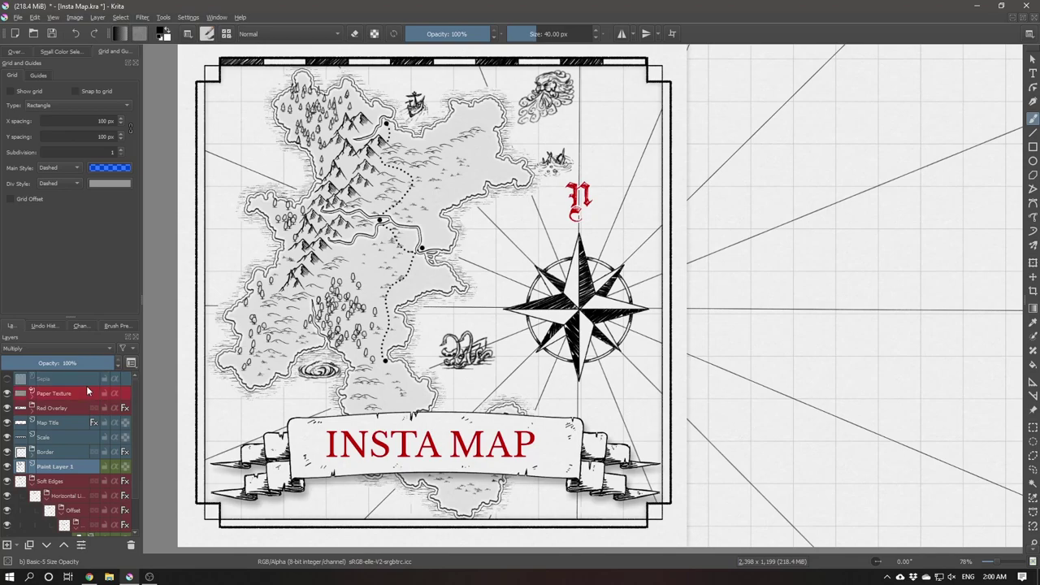
left_click(62, 472, "ctrl")
left_click(50, 470, "ctrl")
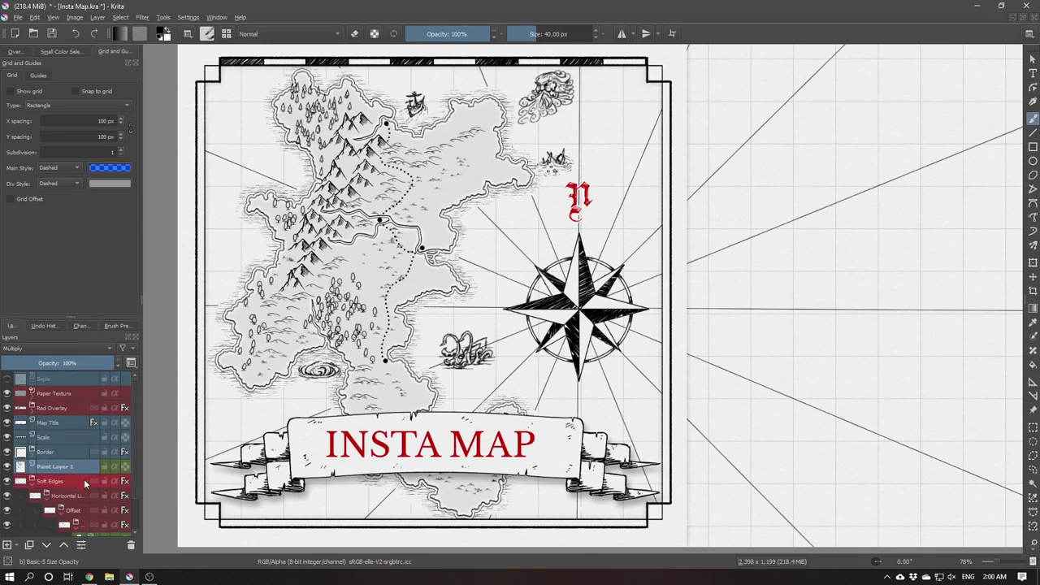
Switch to eraser mode and clear both Paint Layer 1 and the Landmass layer.
scroll(80, 494, "down", 1)
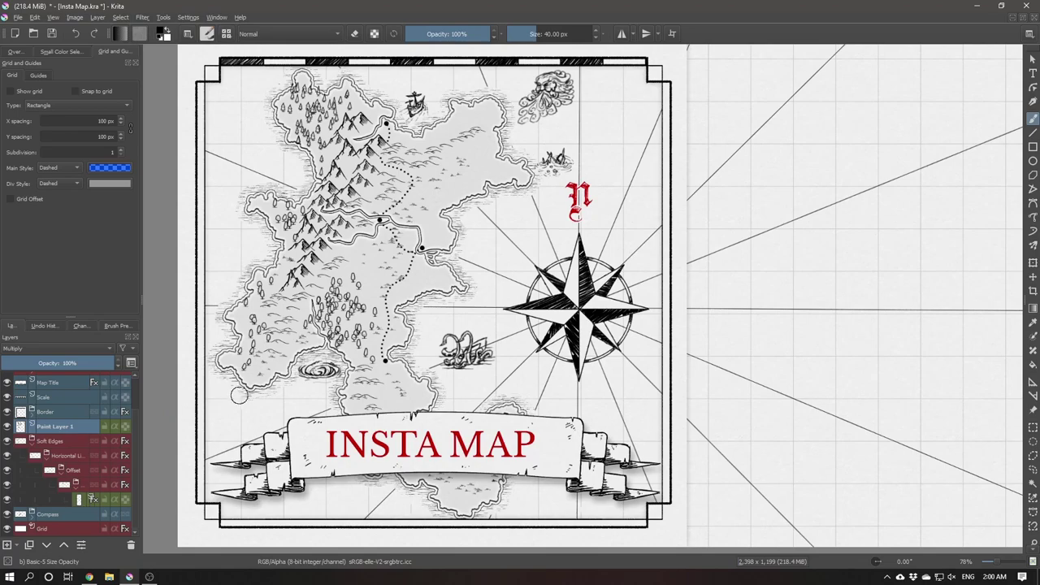
key("e")
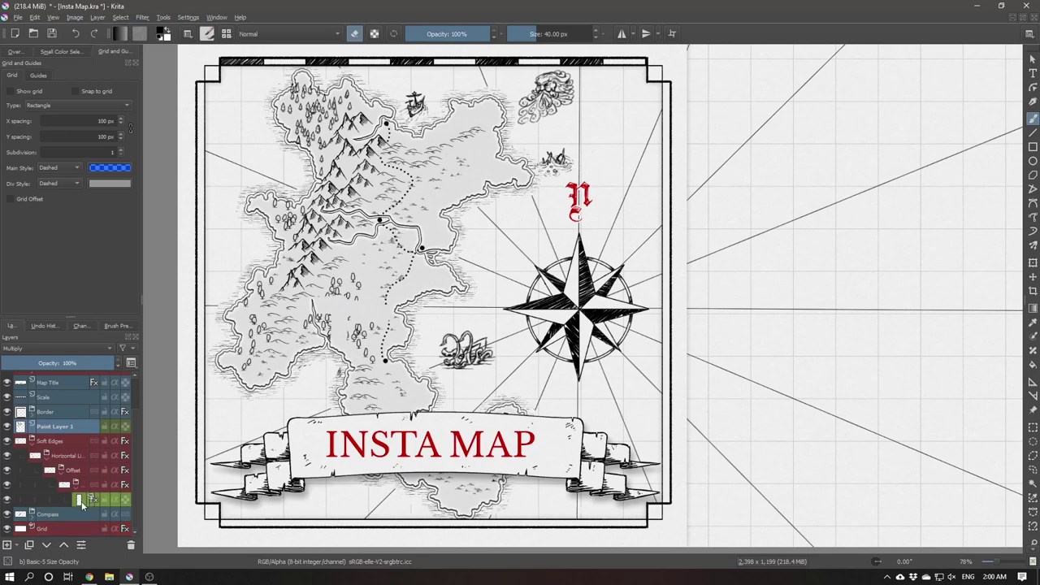
mouse_move(141, 499)
left_mouse_down()
mouse_move(214, 493)
mouse_move(185, 494)
left_mouse_up()
left_click(120, 499)
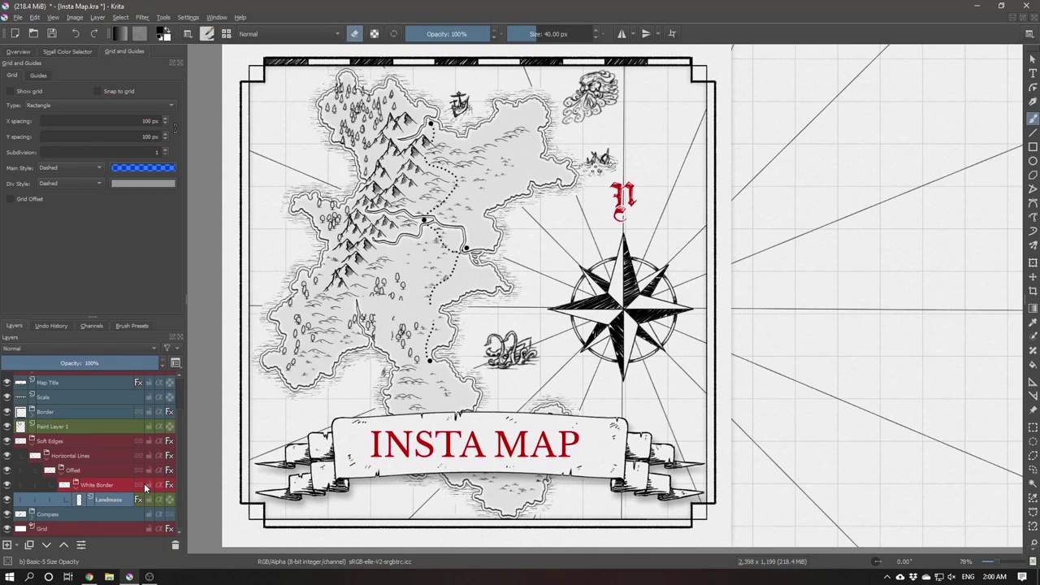
left_click(83, 430)
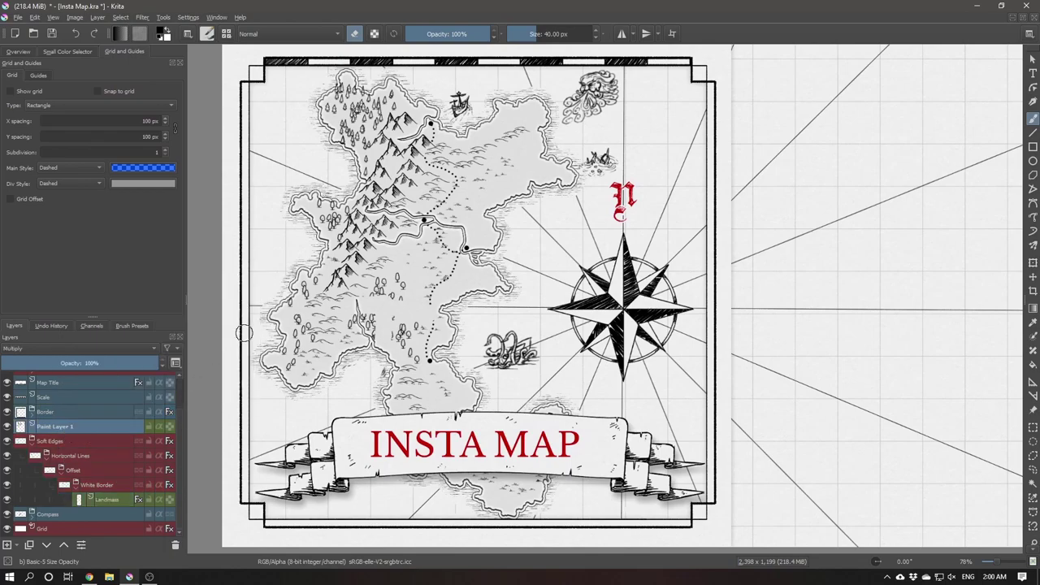
key("Delete")
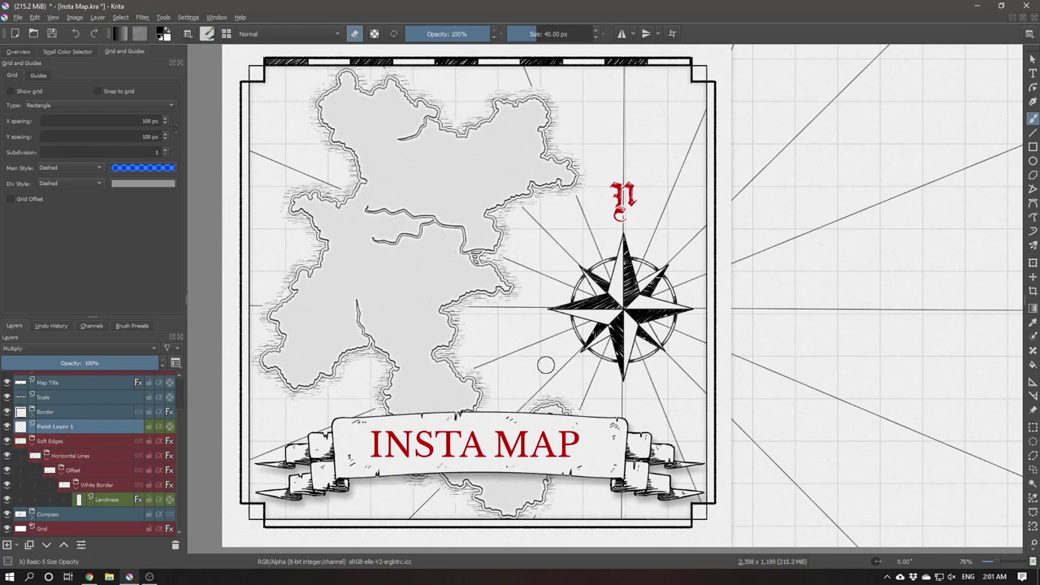
left_click(104, 501)
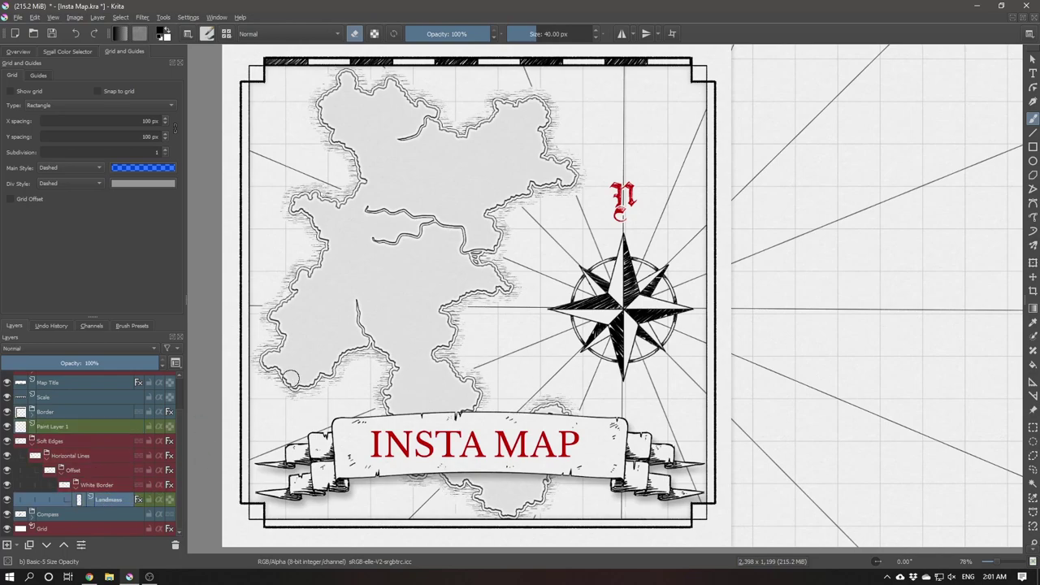
key("Delete")
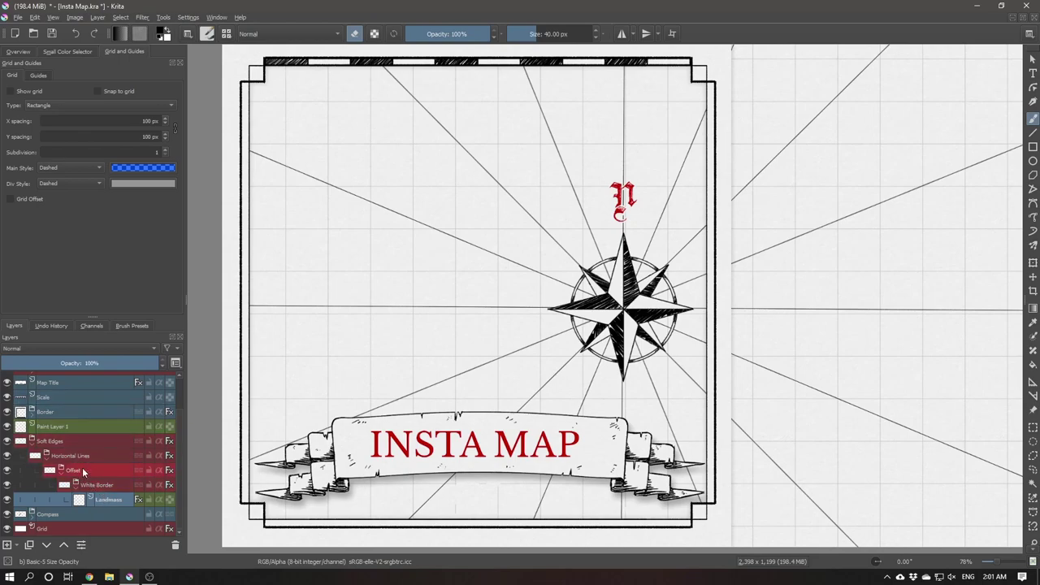
Hide the Map Title, Scale, Border and Compass layers.
scroll(54, 411, "up", 1)
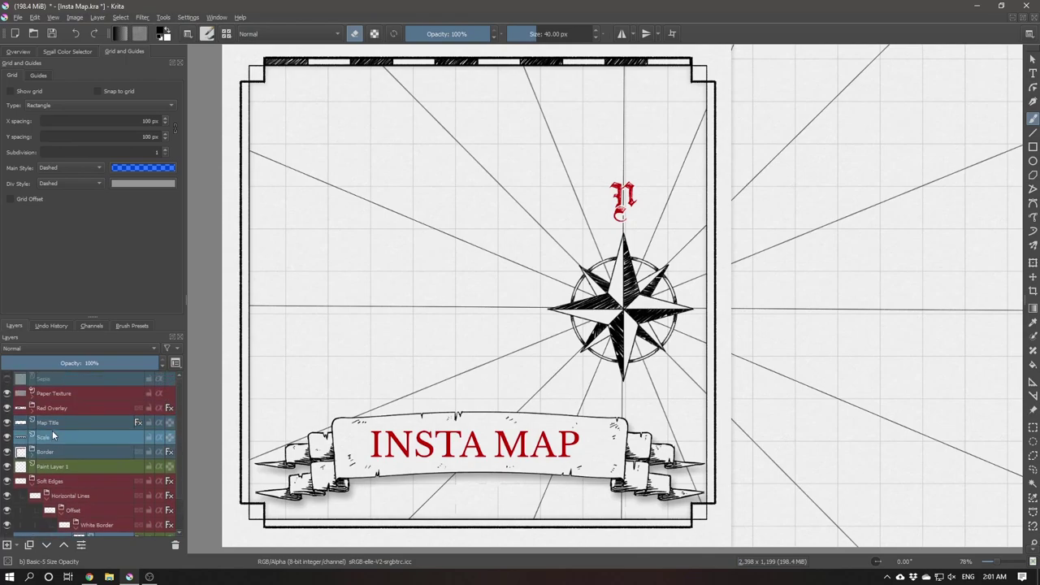
left_click(6, 423)
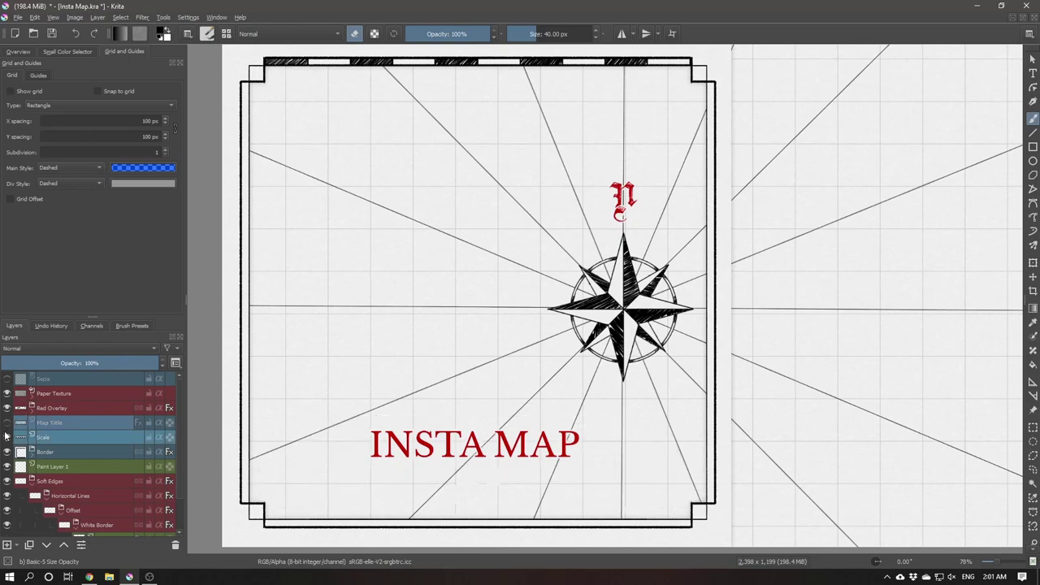
left_click(6, 437)
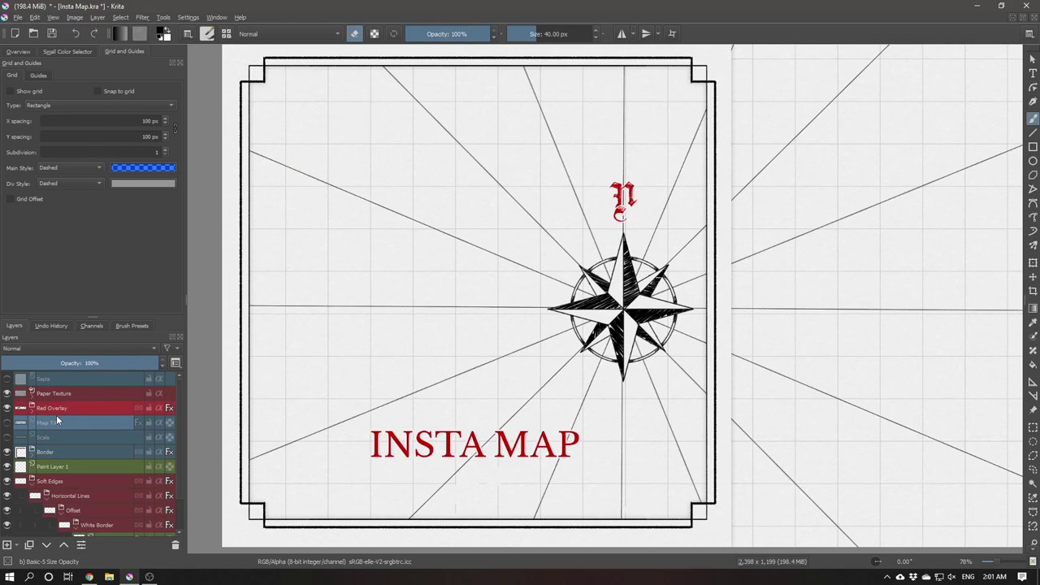
left_click(6, 452)
scroll(97, 417, "down", 2)
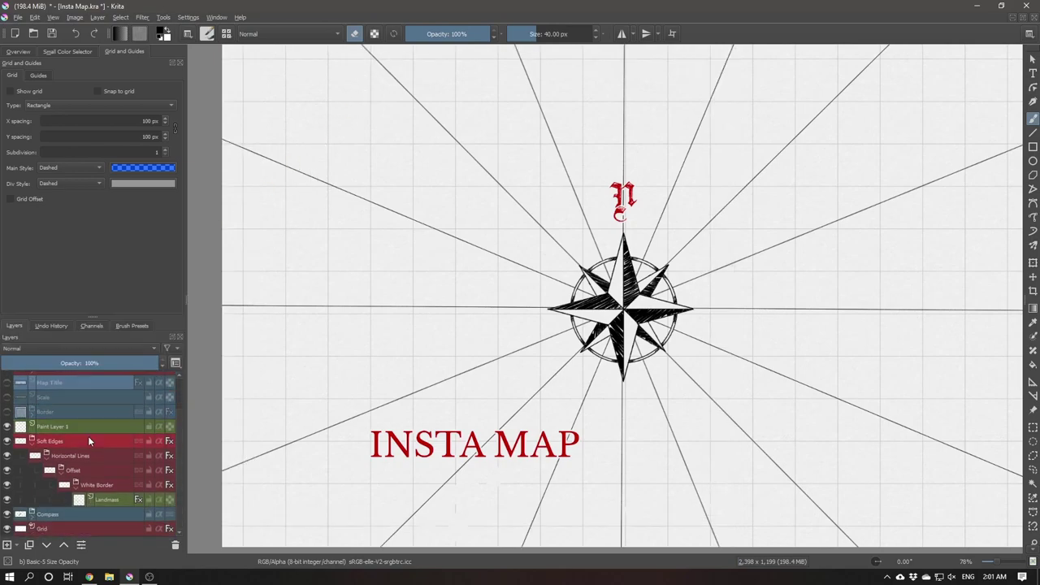
left_click(6, 514)
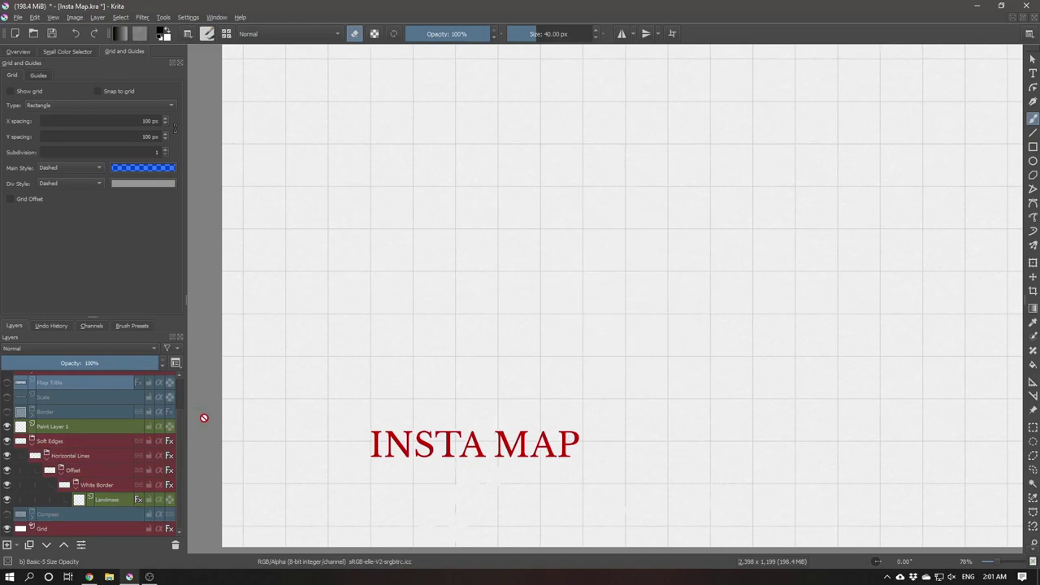
scroll(78, 486, "up", 2)
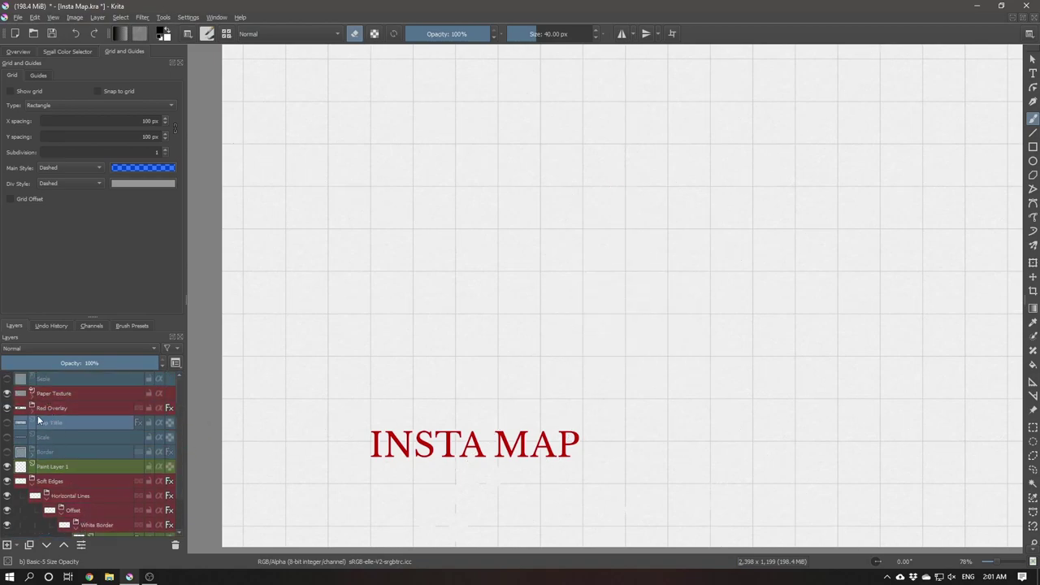
Add a hidden Vector Layer 1 and turn Paper Texture's Filter Mask 1 back on.
key("shift+Insert")
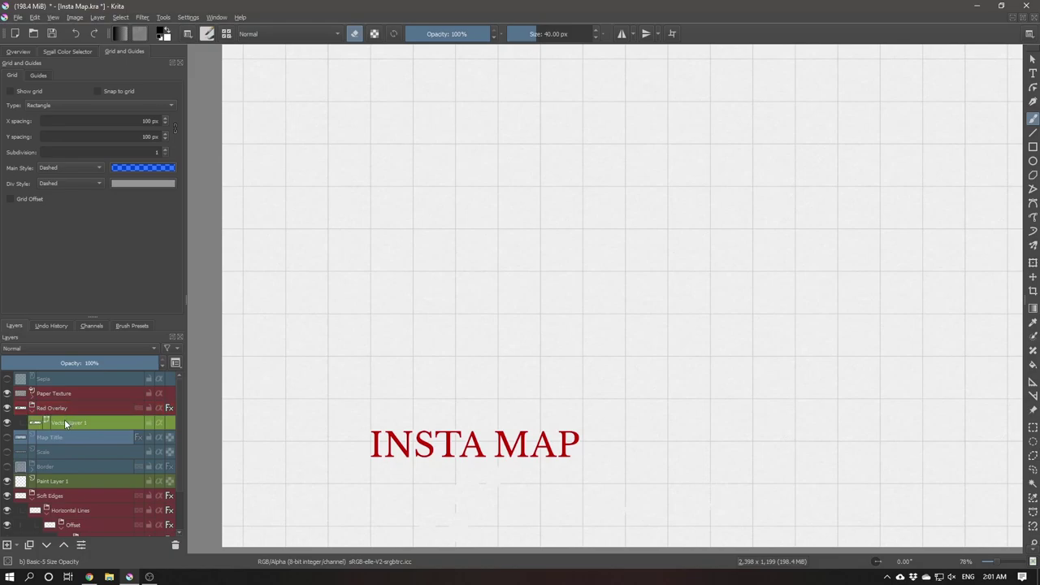
left_click(7, 424)
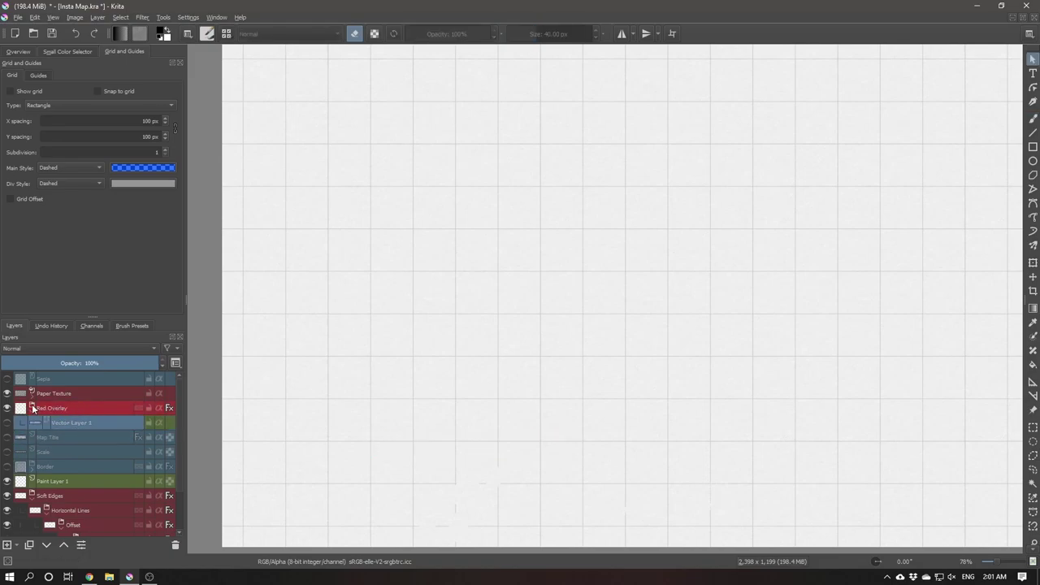
left_click(31, 393)
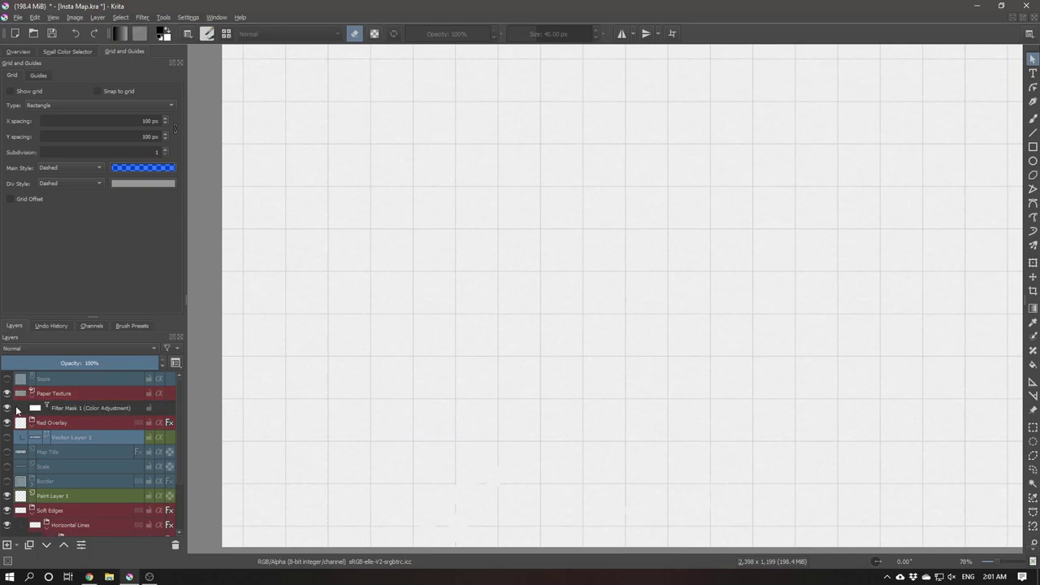
left_click(7, 409)
left_click(7, 409)
left_click(32, 393)
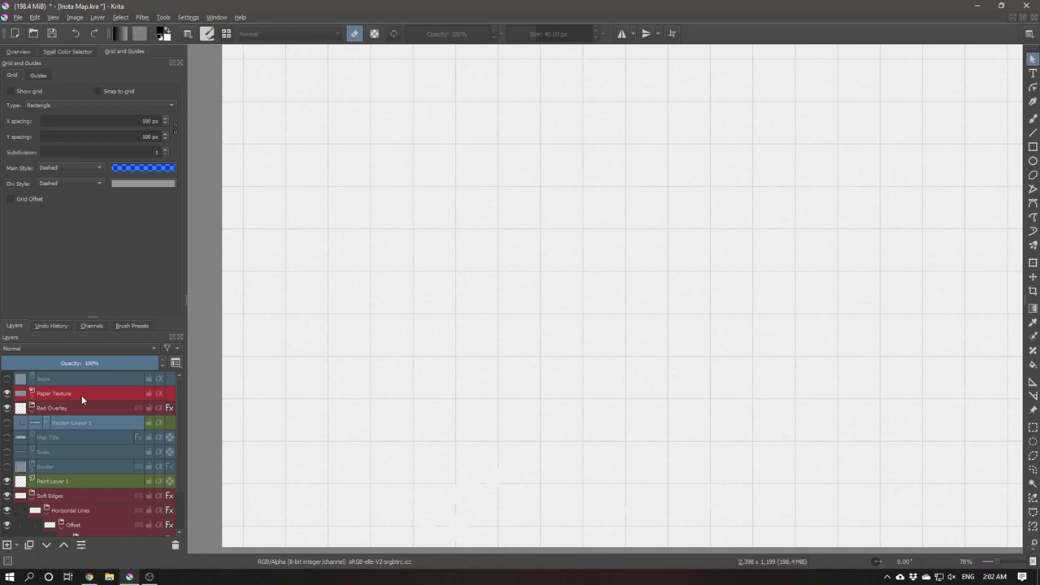
scroll(73, 472, "down", 2)
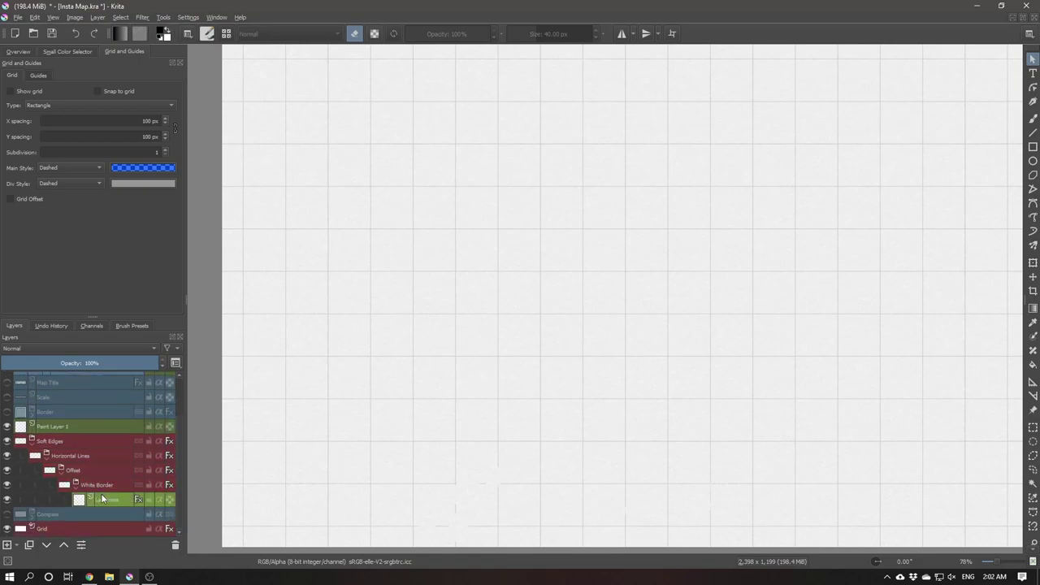
Select the Landmass layer and dock the Brush Presets panel in the upper docker.
left_click(100, 497)
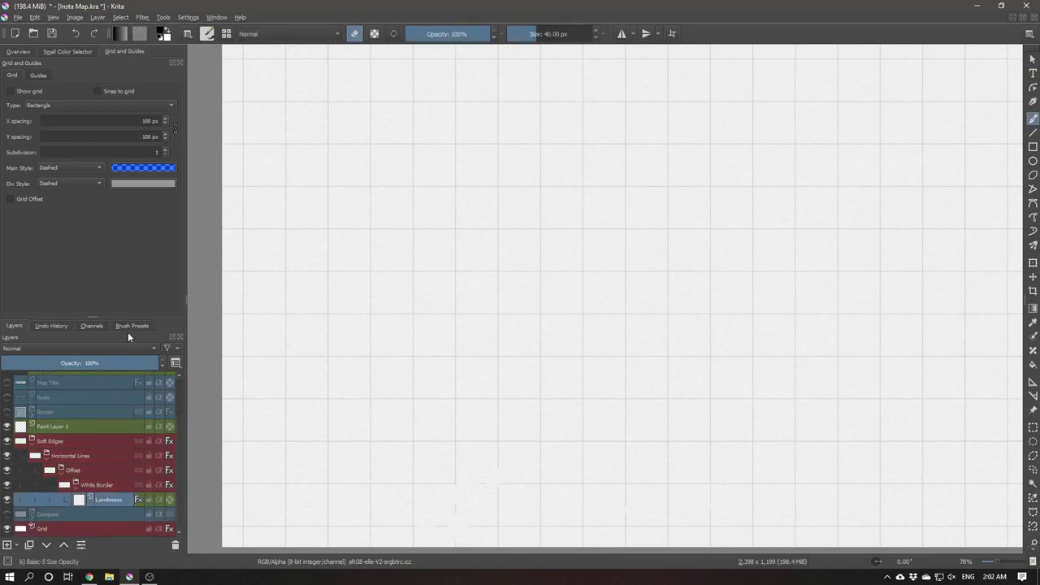
left_click(121, 326)
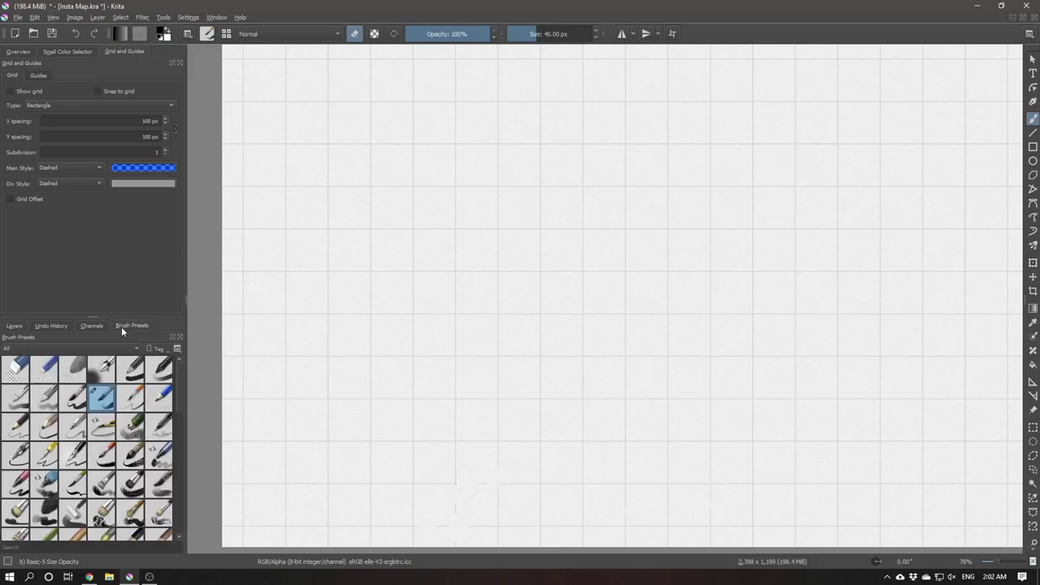
left_click_drag(123, 323, 169, 243)
left_click_drag(96, 334, 128, 100)
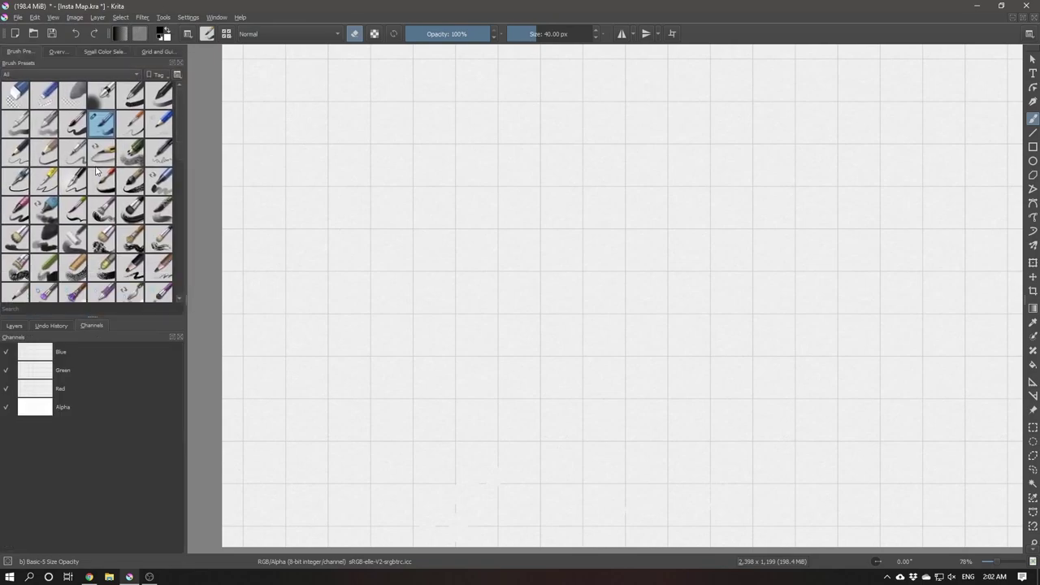
Filter the brush presets by the search term 'map'.
left_click(47, 72)
scroll(57, 90, "down", 5)
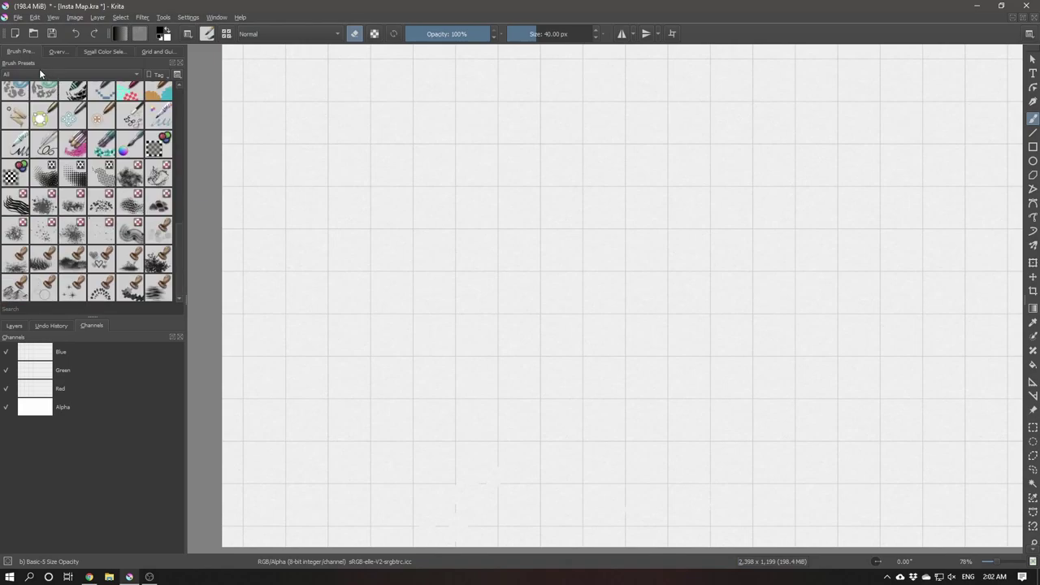
left_click(23, 308)
type("map")
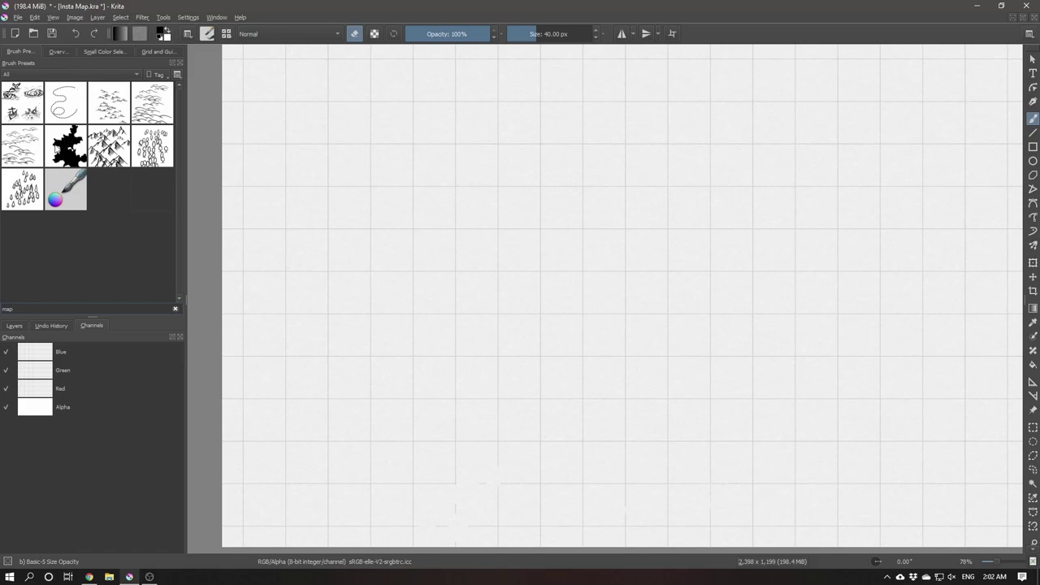
Paint white landmasses near the canvas centre with the Map Landmass Coastline preset.
left_click(65, 146)
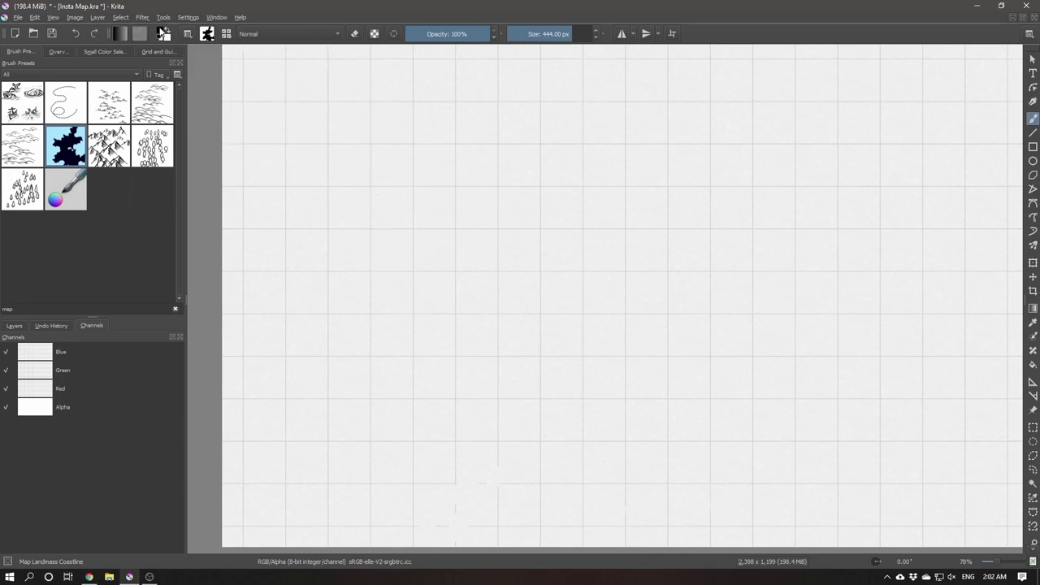
left_click(161, 32)
left_click_drag(431, 203, 375, 172)
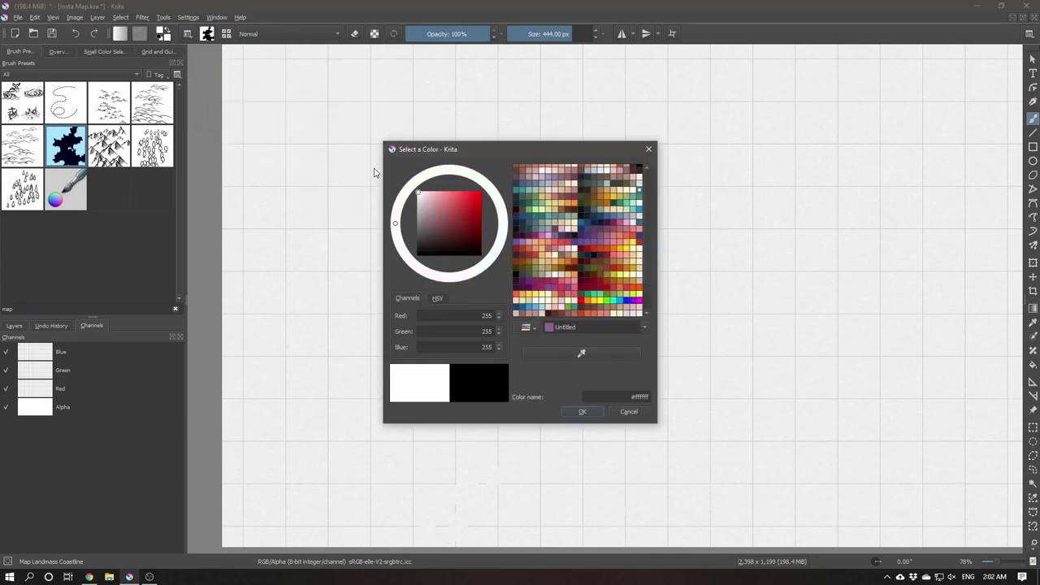
left_click(581, 411)
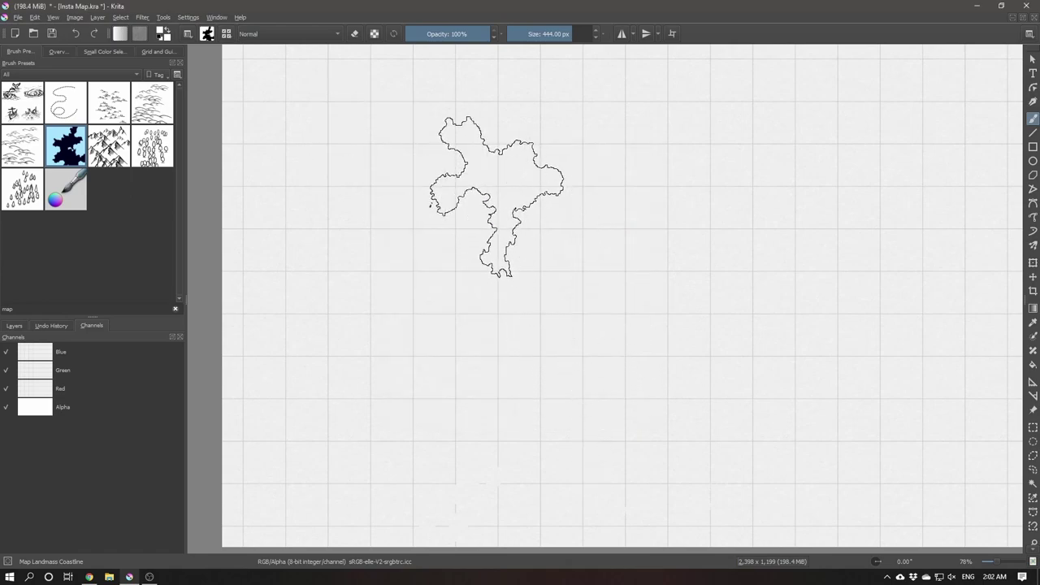
left_click_drag(469, 235, 648, 286)
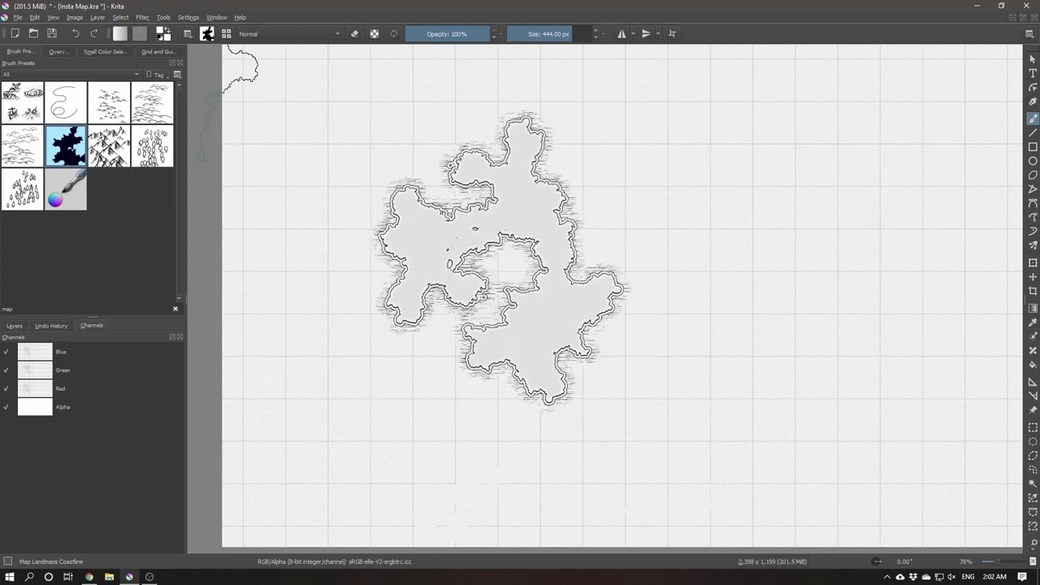
Paint solid red #ff0000 landmasses to the right of the white ones.
left_click(166, 36)
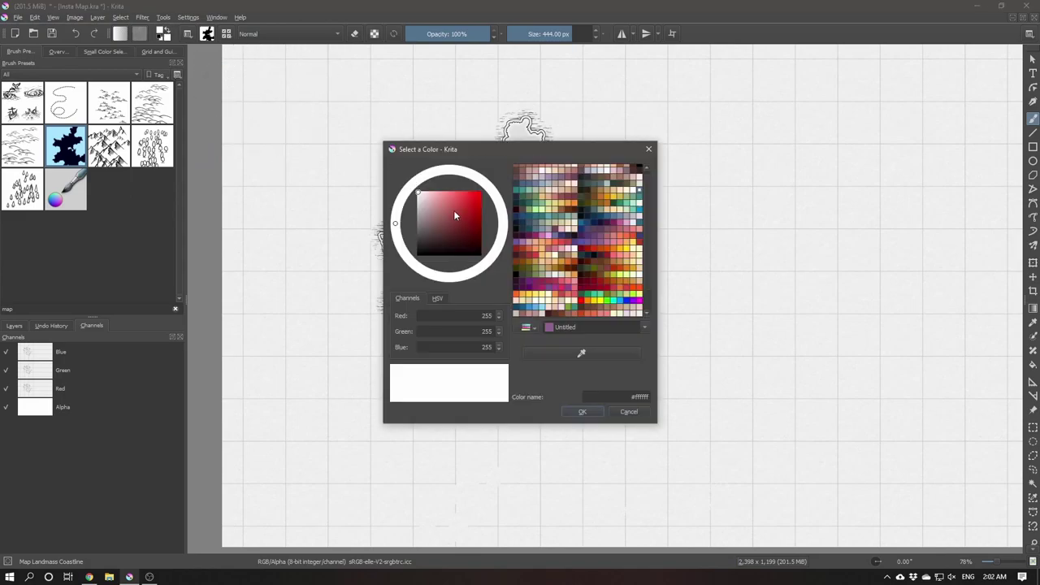
left_click_drag(455, 215, 497, 175)
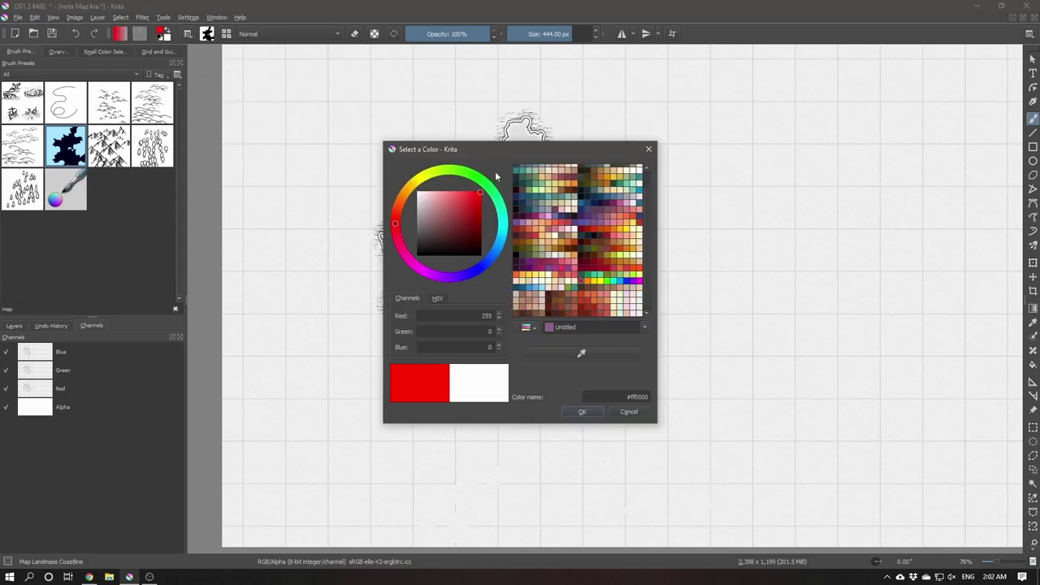
left_click(581, 410)
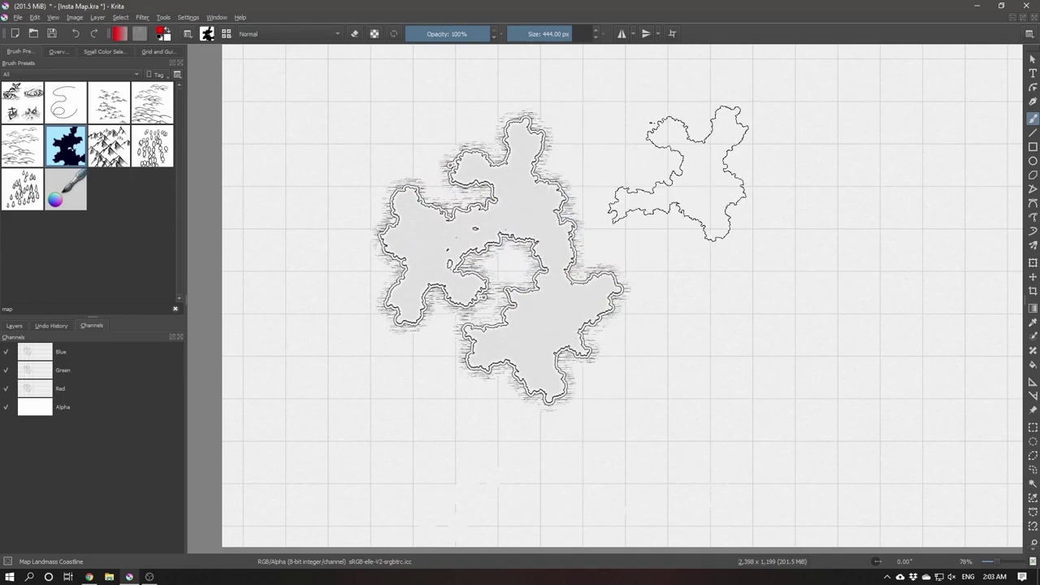
left_click_drag(678, 173, 739, 252)
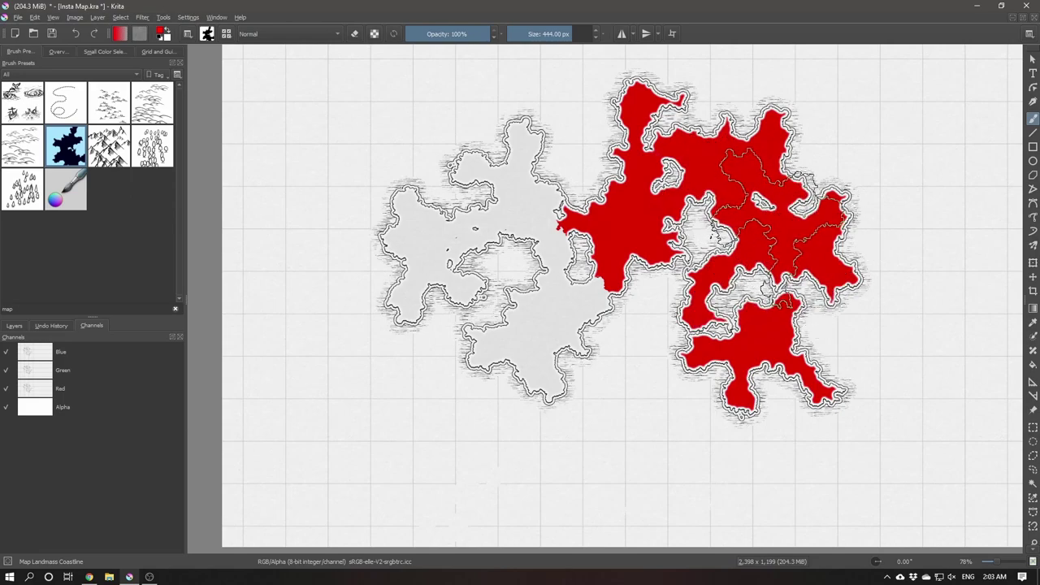
Undo the red landmass painting.
key("z")
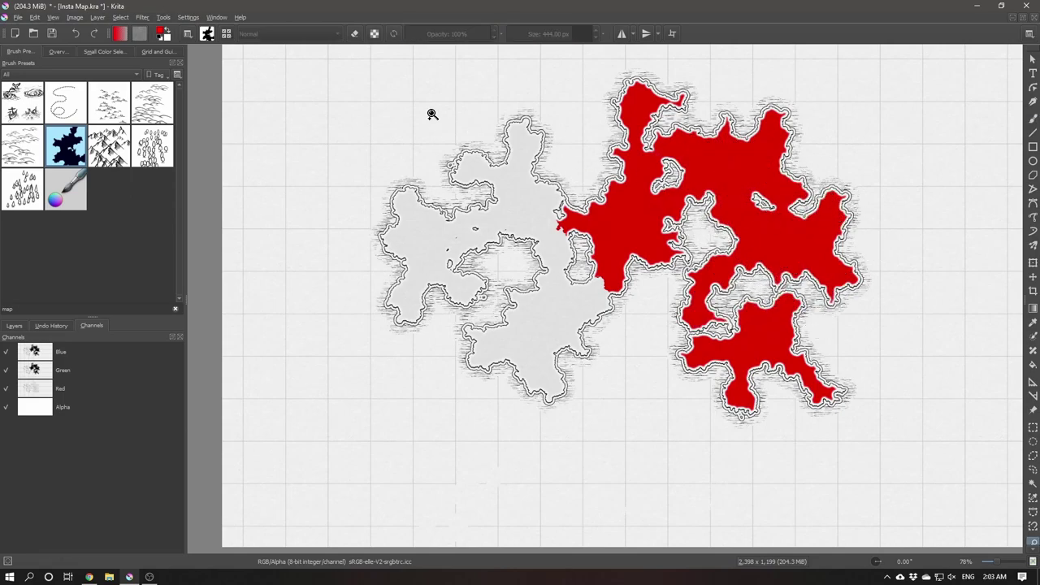
left_click(162, 33)
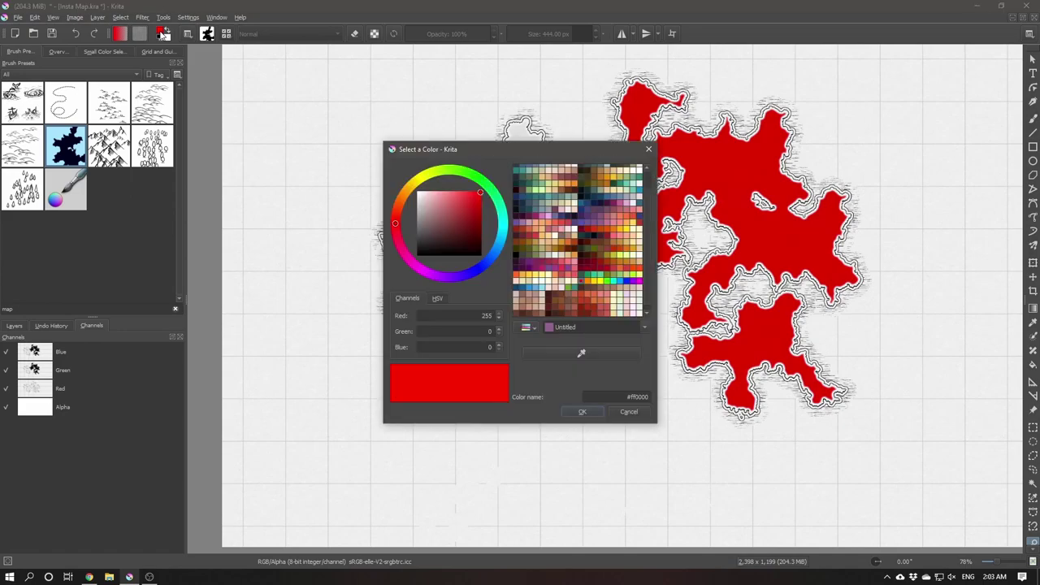
left_click(619, 410)
key("ctrl+z")
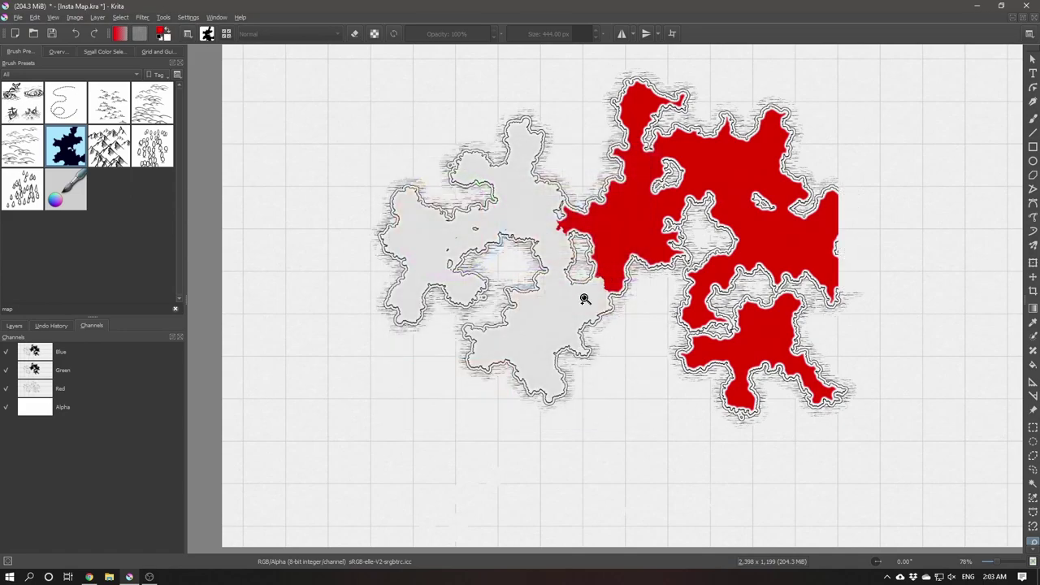
Paint a pale green landmass on the right side of the map.
left_click(162, 33)
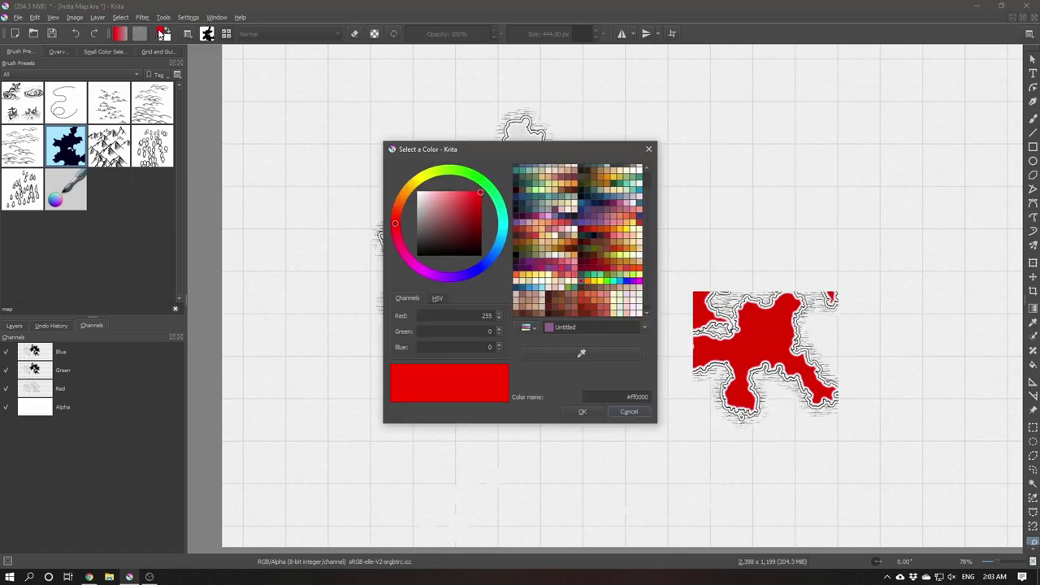
left_click(443, 172)
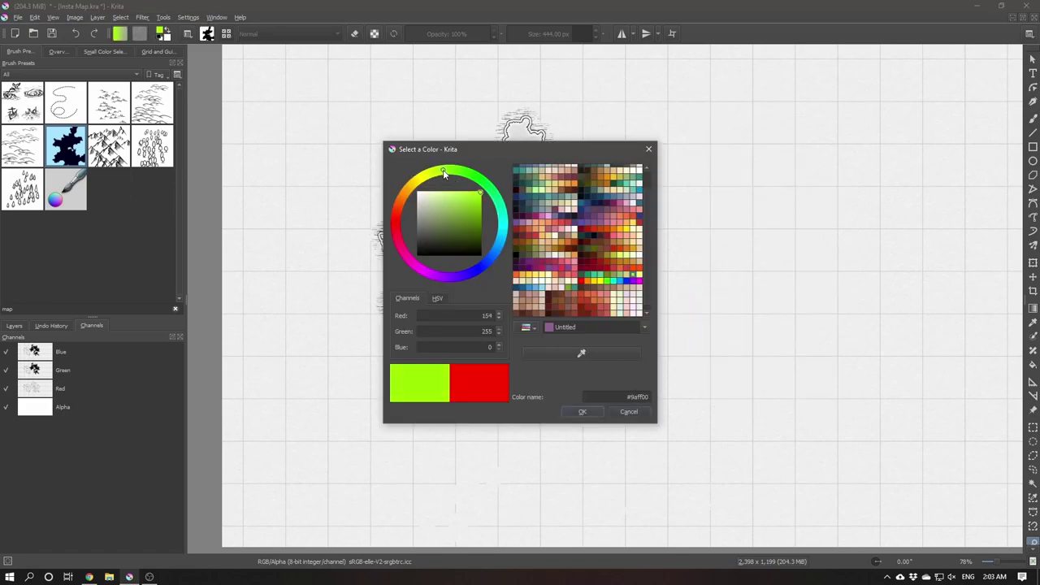
left_click_drag(443, 207, 444, 189)
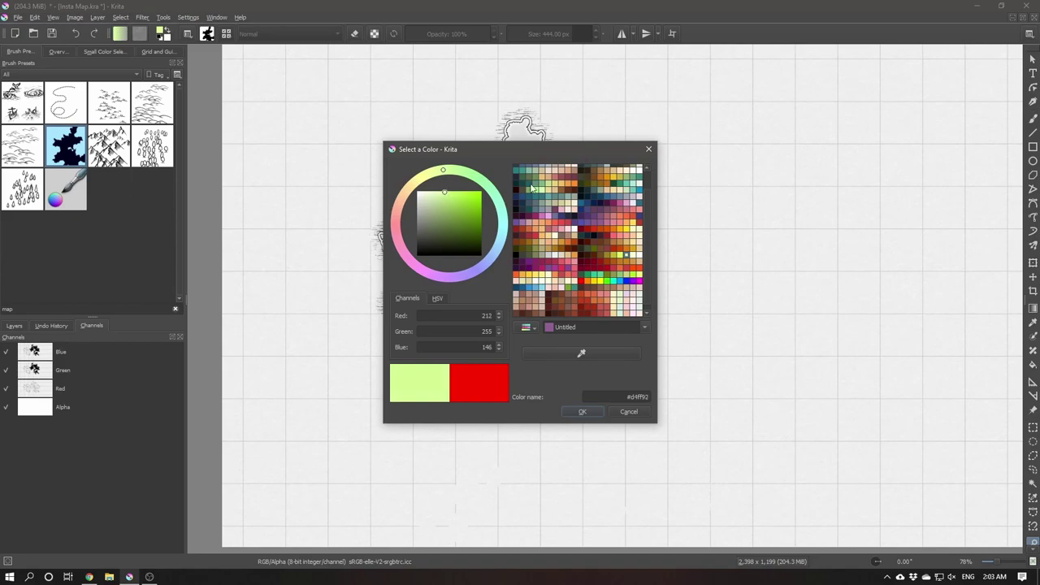
left_click(724, 187)
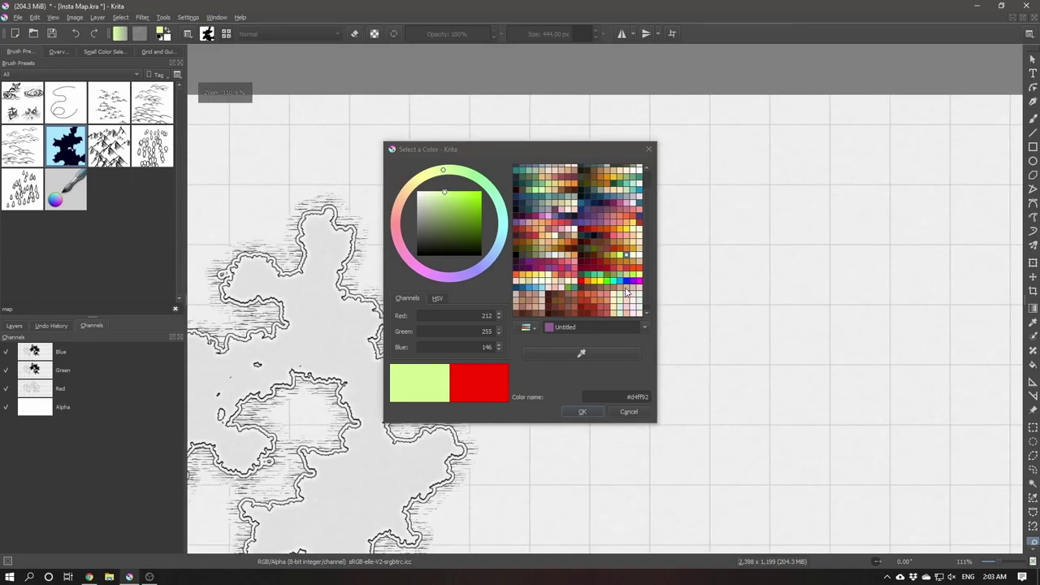
left_click(583, 411)
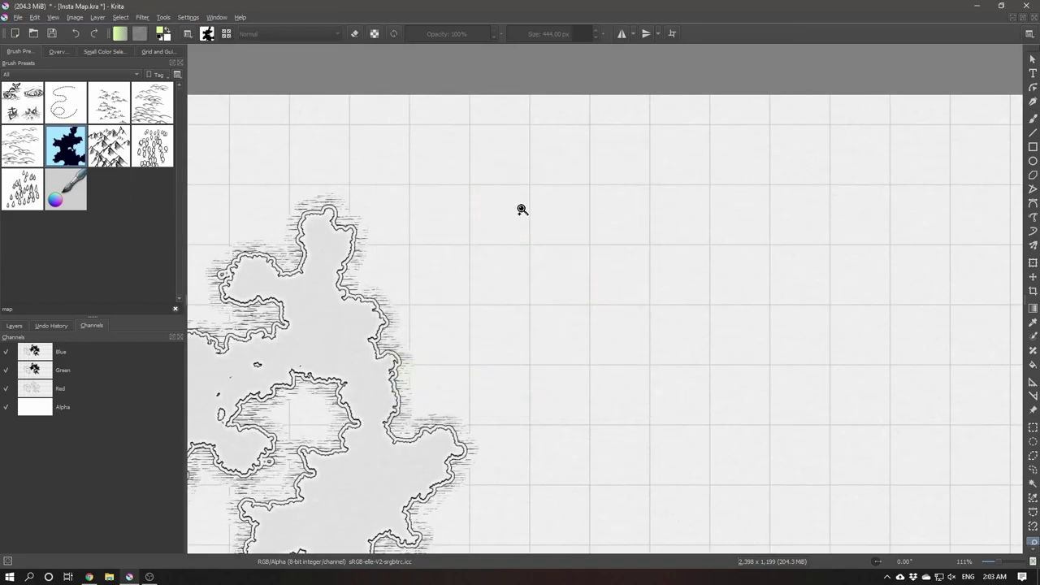
left_click_drag(539, 162, 573, 255)
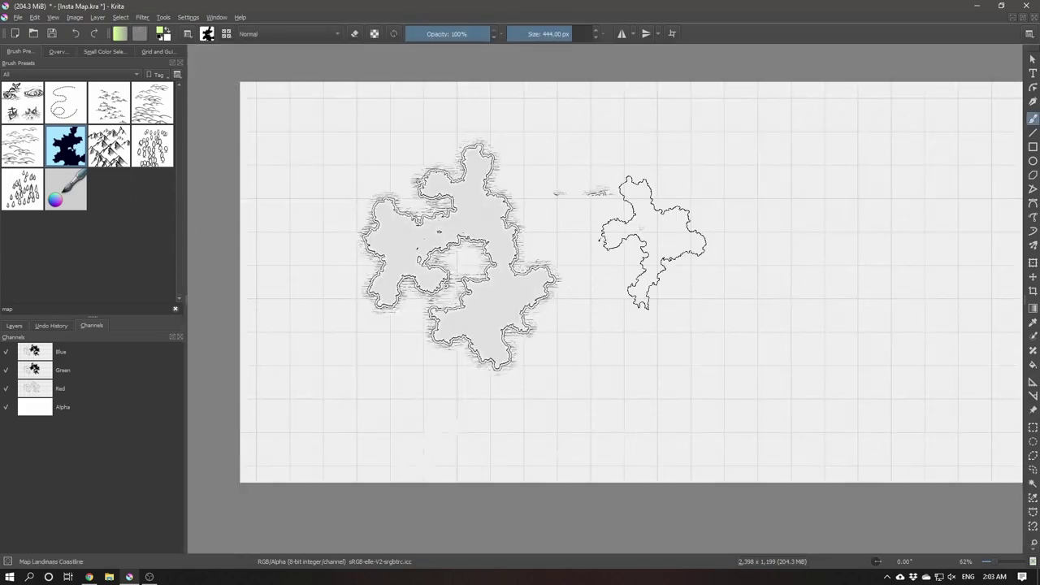
mouse_move(653, 243)
left_mouse_down()
mouse_move(729, 273)
mouse_move(697, 236)
left_mouse_up()
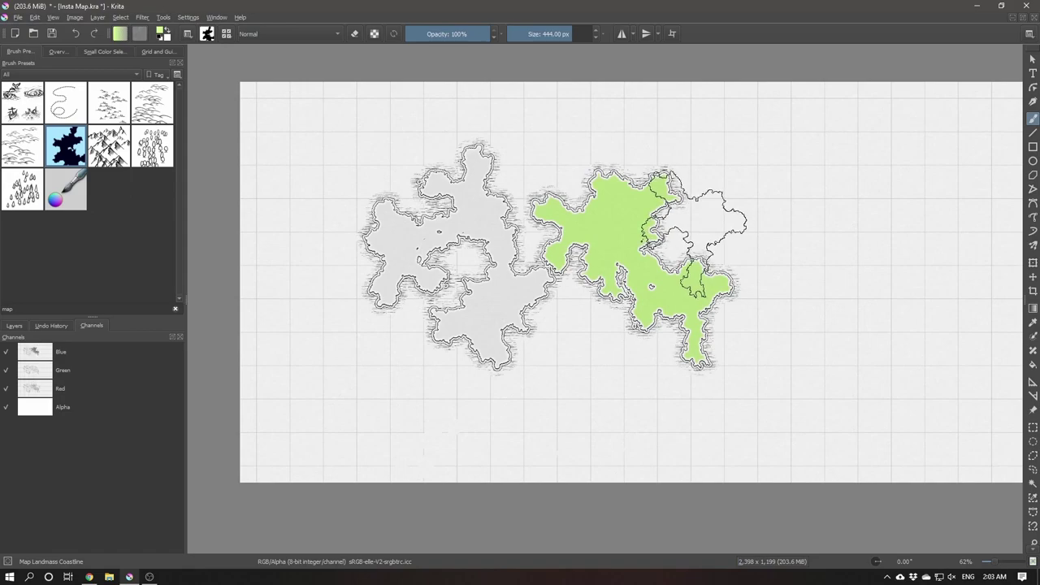
Undo the right-hand landmass strokes and reset the paint colour to white.
key("ctrl+z")
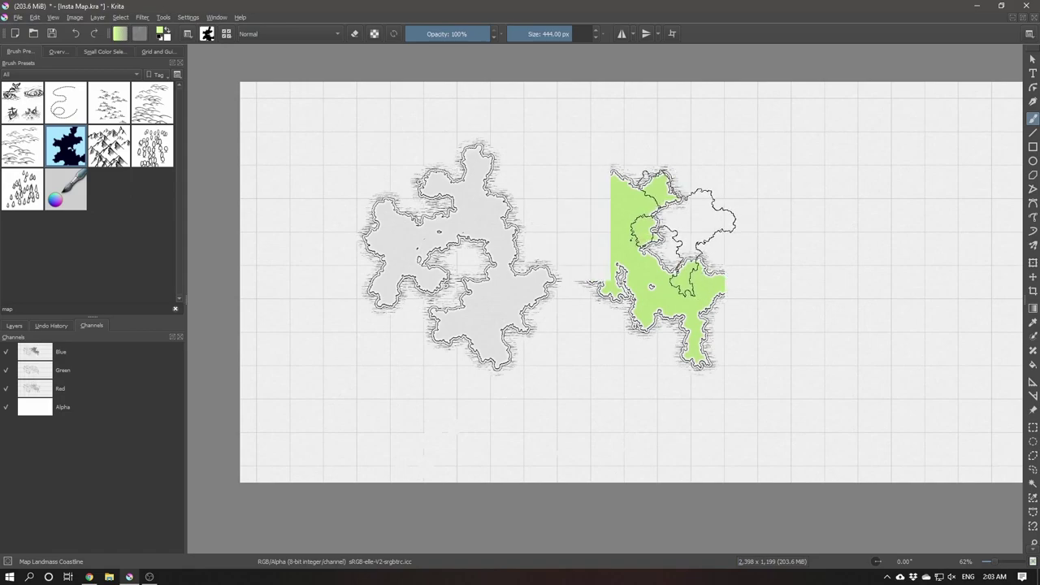
key("ctrl+z")
key("ctrl+z")
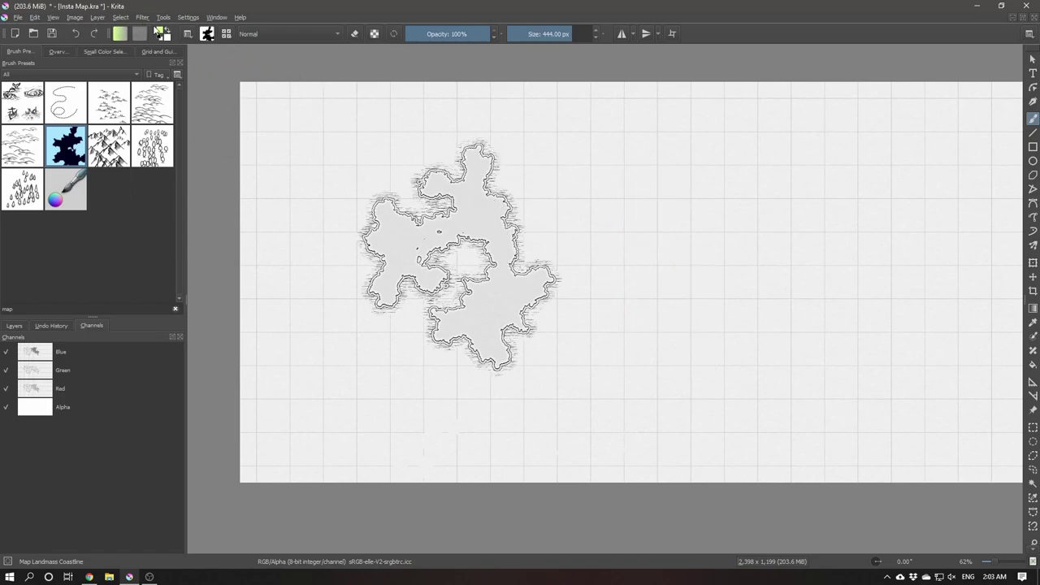
left_click(160, 31)
left_click_drag(429, 223, 436, 229)
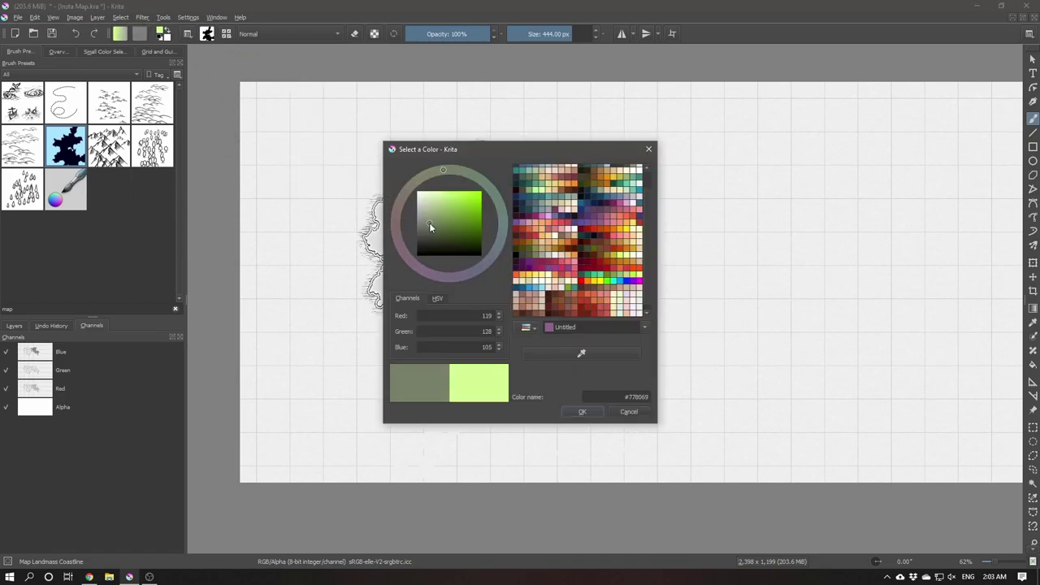
left_click(582, 411)
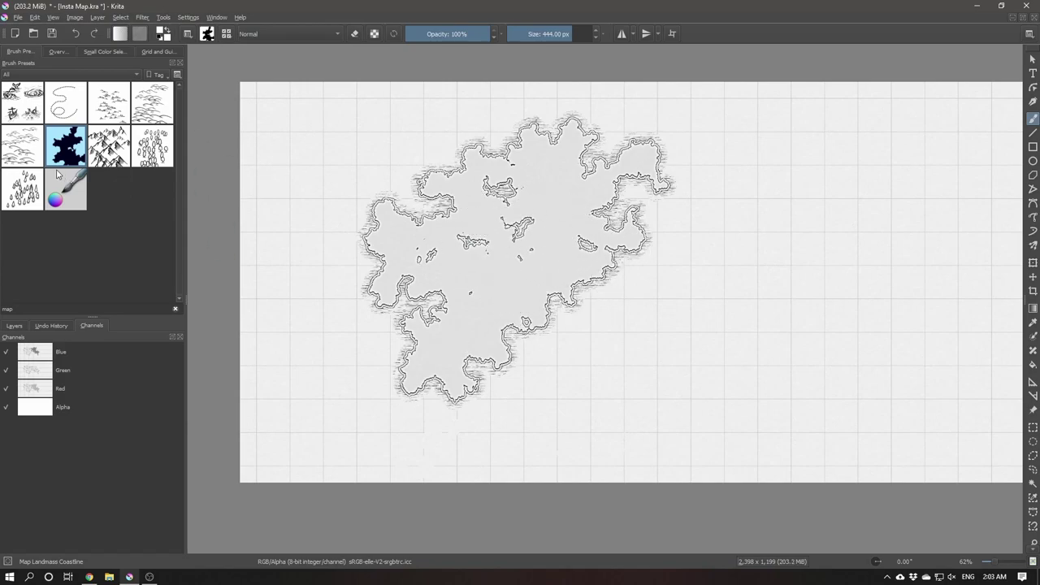
Choose the small 40 px Basic-5 Size Opacity brush from the popup palette.
key("e")
right_click(385, 195)
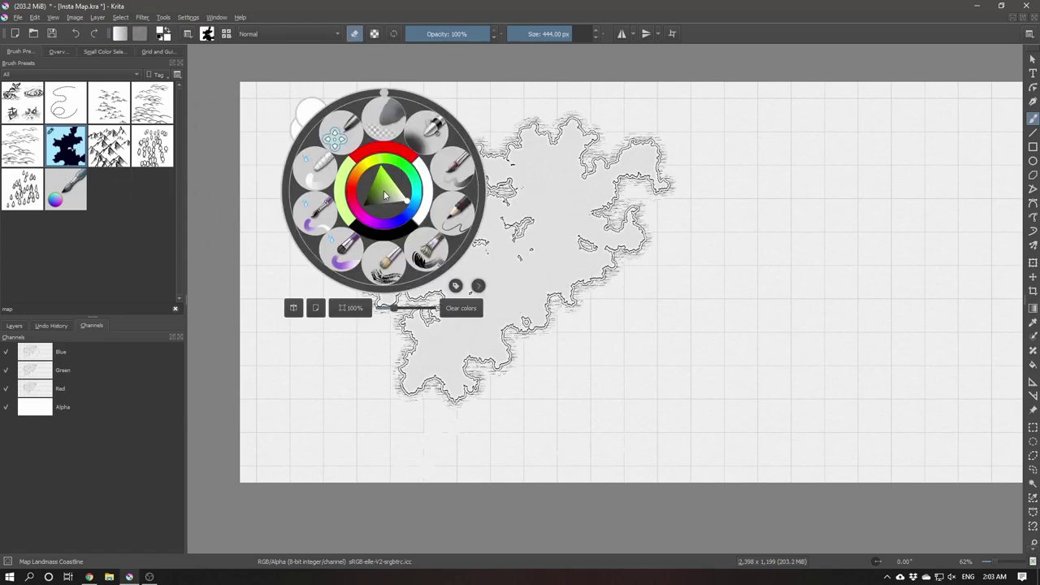
left_click(448, 179)
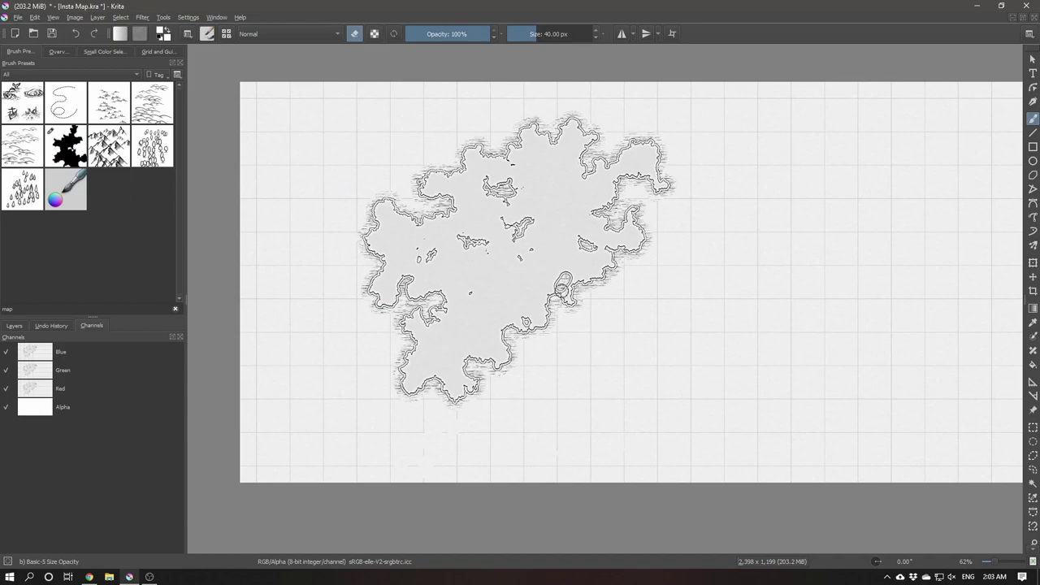
Fill the south-east bays with land using a ~154 px brush, then zoom into the south.
key("z")
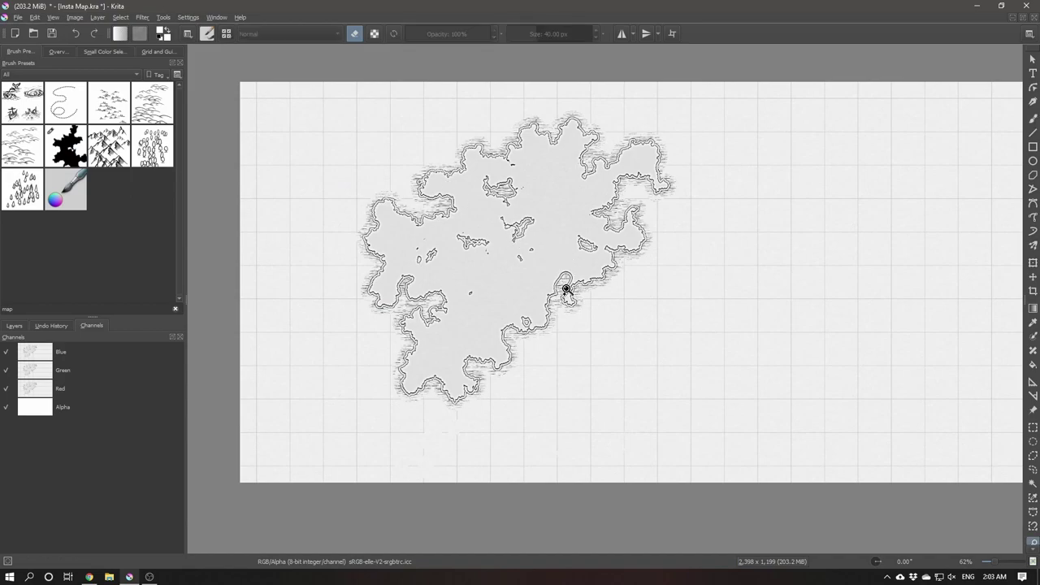
key("b")
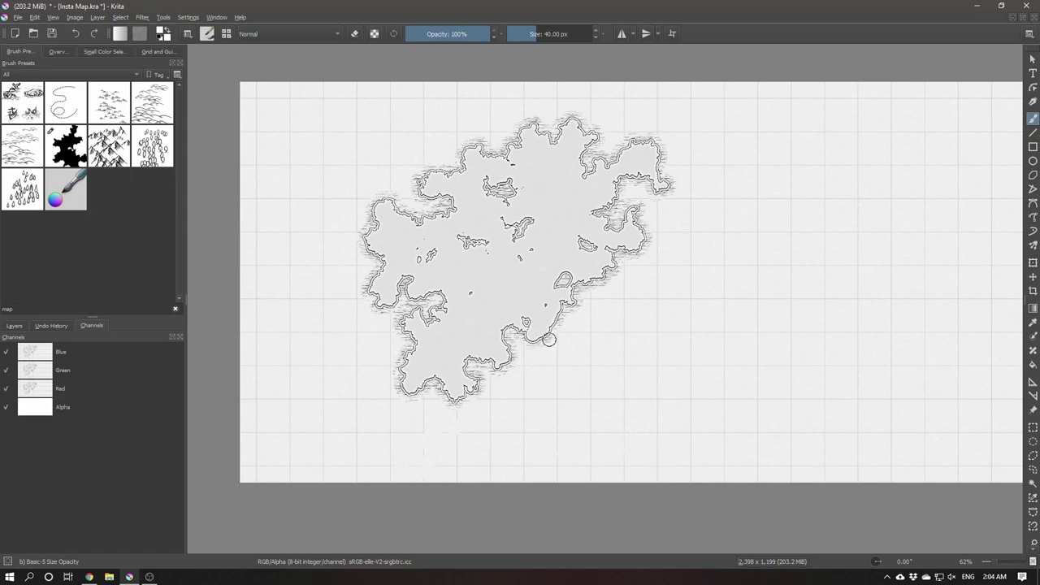
left_click_drag(497, 367, 499, 367)
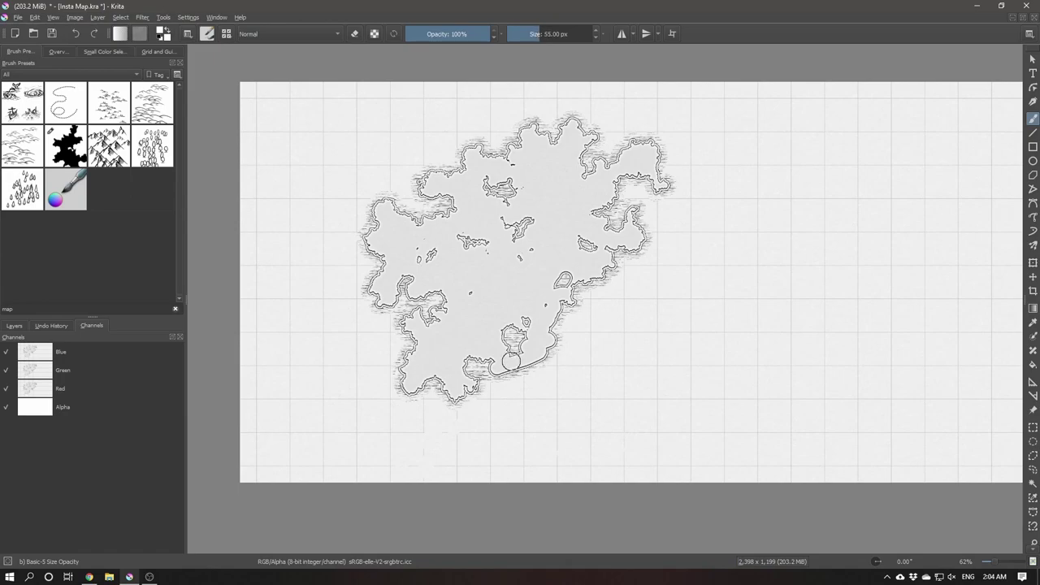
mouse_move(510, 361)
left_mouse_down()
mouse_move(520, 331)
mouse_move(516, 398)
mouse_move(480, 372)
mouse_move(517, 384)
mouse_move(480, 418)
mouse_move(493, 412)
left_mouse_up()
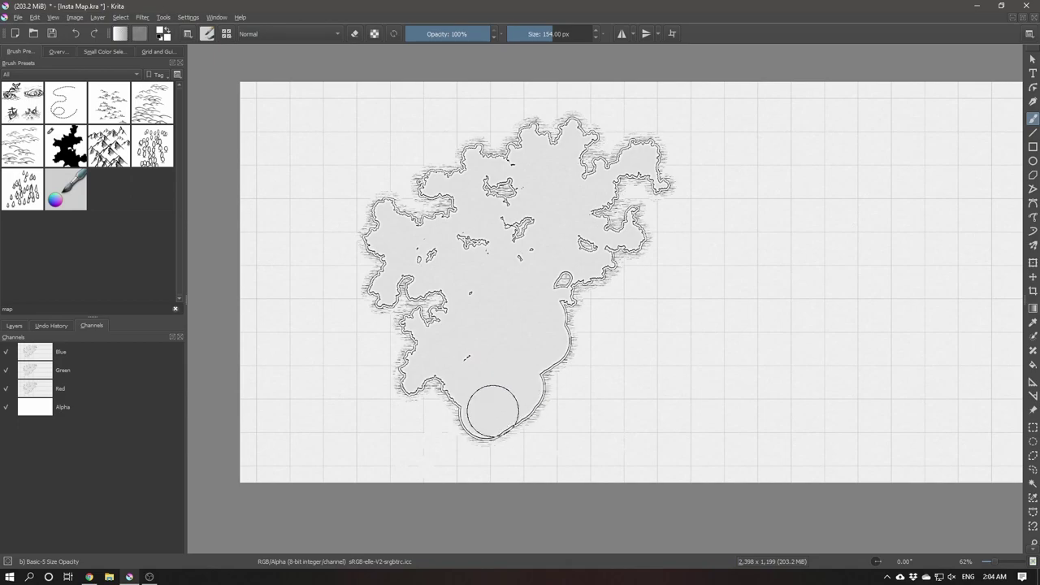
mouse_move(514, 368)
left_mouse_down()
mouse_move(539, 336)
mouse_move(548, 353)
mouse_move(541, 349)
left_mouse_up()
key("ctrl+space")
left_click_drag(429, 220, 858, 525)
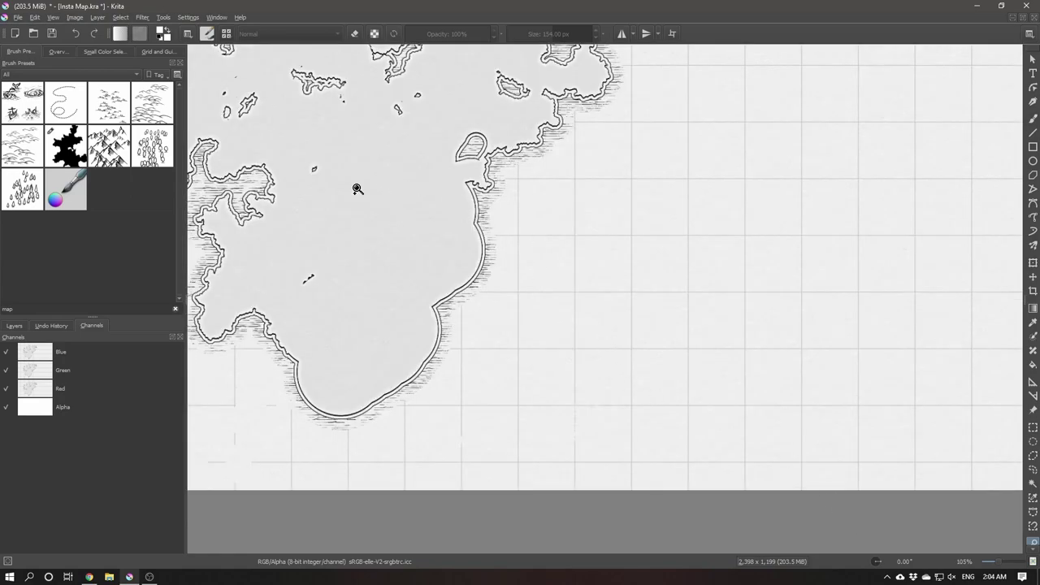
Select the blob coastline brush and shrink it to 90 px.
left_click(72, 148)
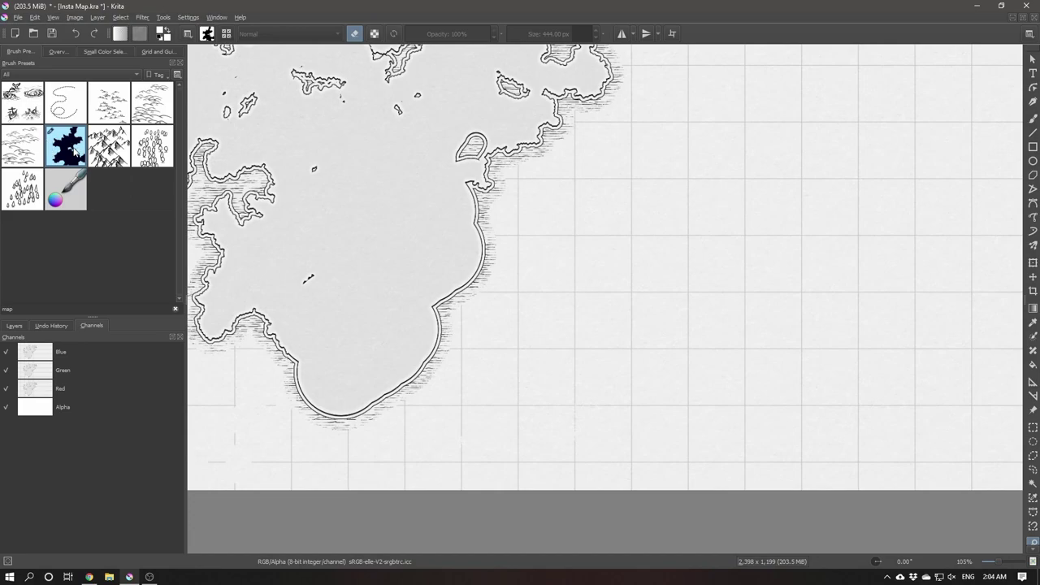
key("b")
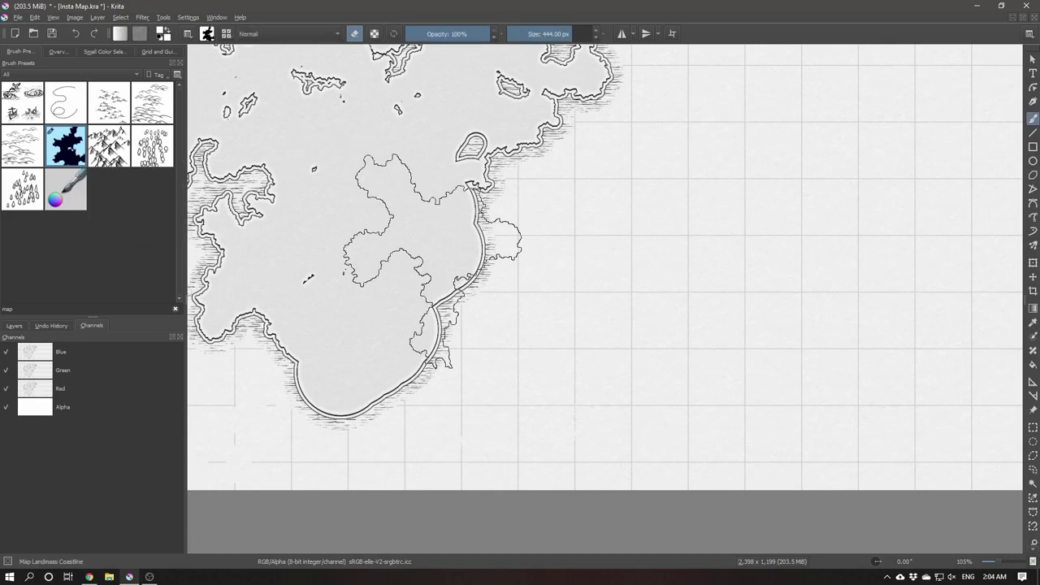
key("bracketleft")
key("bracketleft")
key("bracketleft")
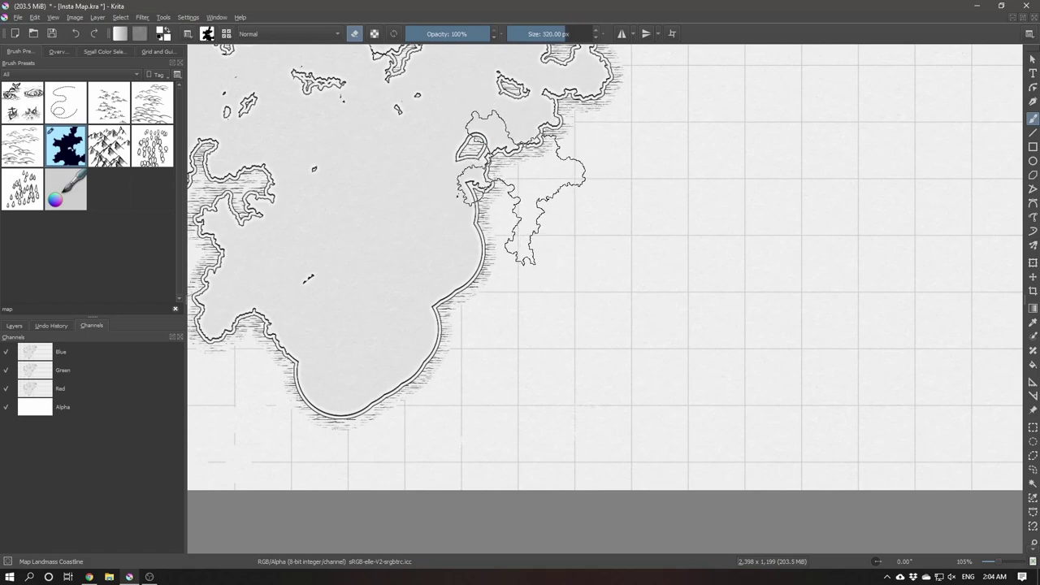
key("bracketleft")
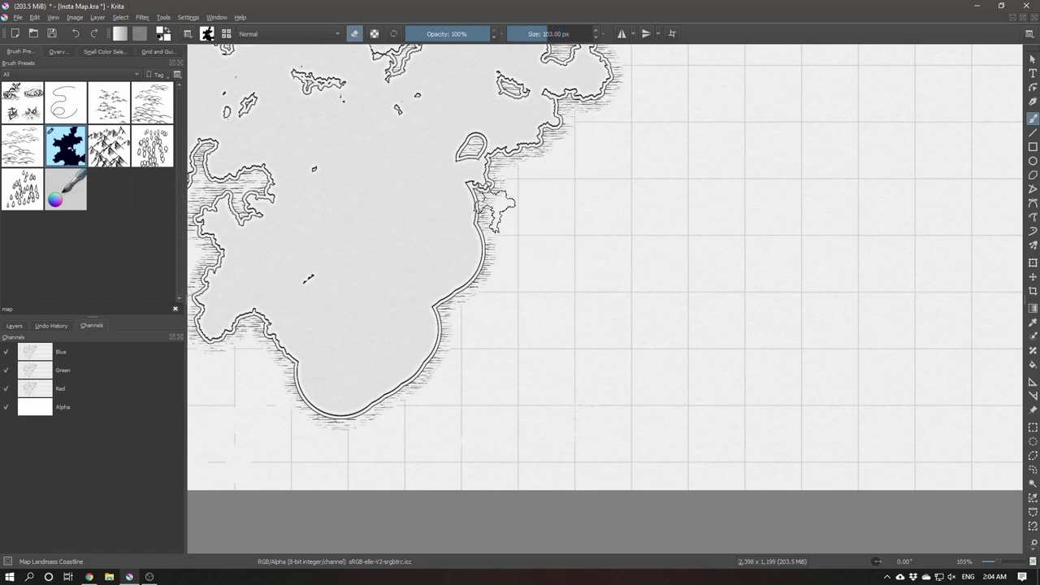
key("bracketleft")
Paint jagged coastline and small islets along the eastern and southern edges.
left_click_drag(484, 216, 438, 359)
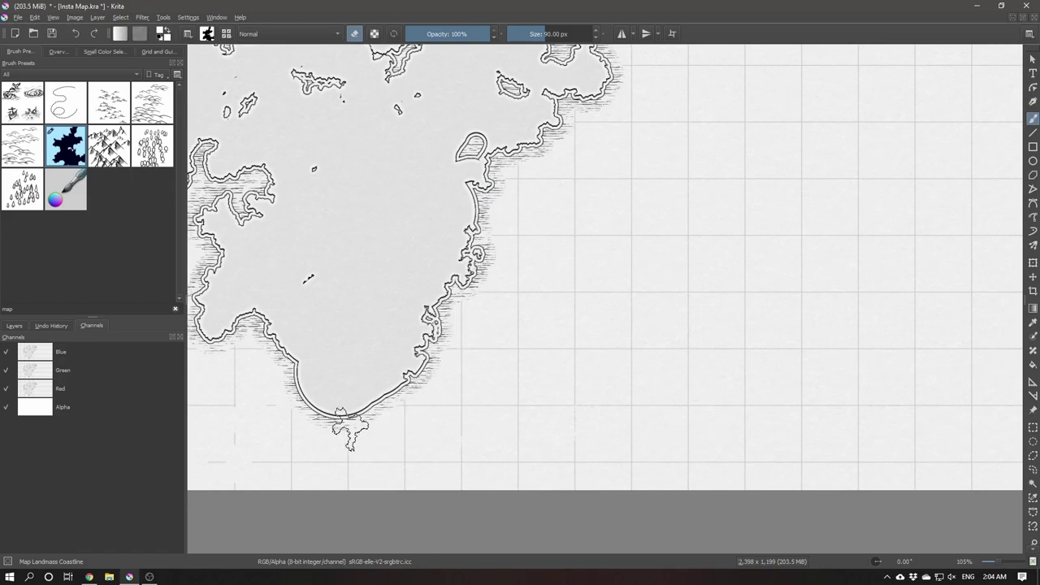
left_click_drag(412, 368, 357, 398)
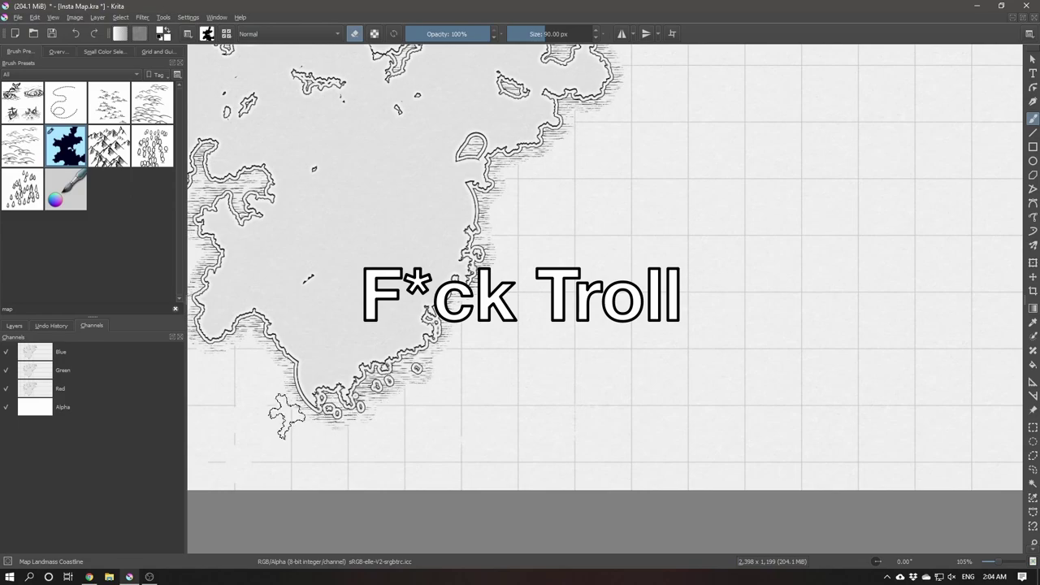
mouse_move(295, 400)
left_mouse_down()
mouse_move(280, 372)
mouse_move(329, 416)
left_mouse_up()
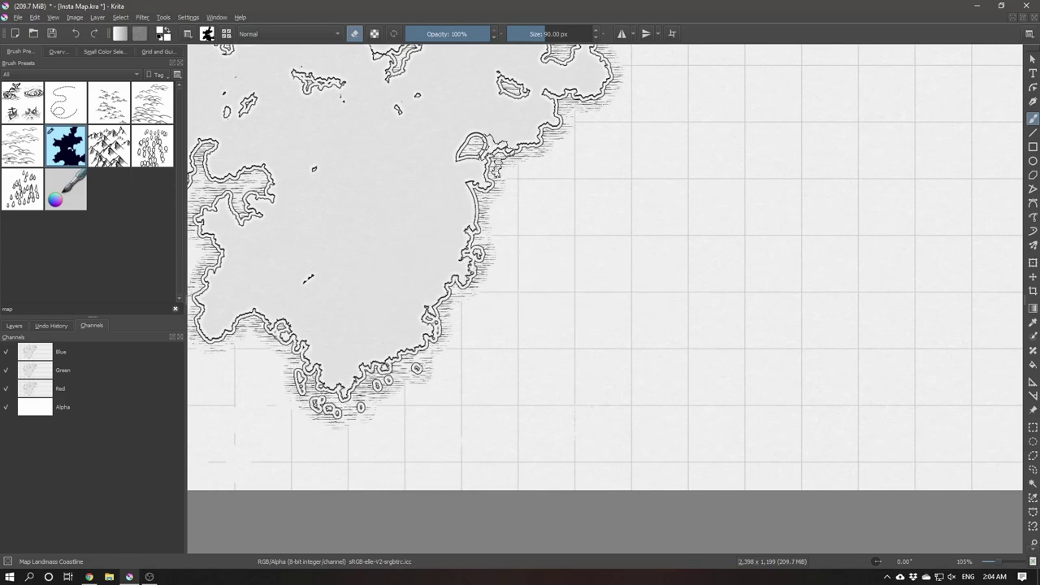
mouse_move(485, 162)
left_mouse_down()
mouse_move(483, 217)
mouse_move(475, 134)
left_mouse_up()
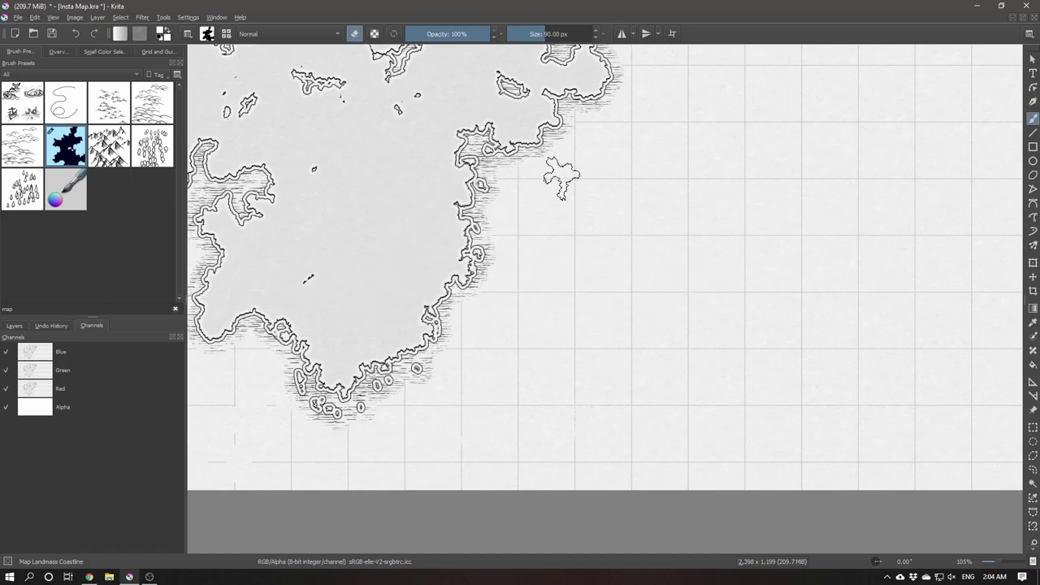
mouse_move(480, 164)
left_mouse_down()
mouse_move(559, 241)
mouse_move(531, 273)
left_mouse_up()
key("/")
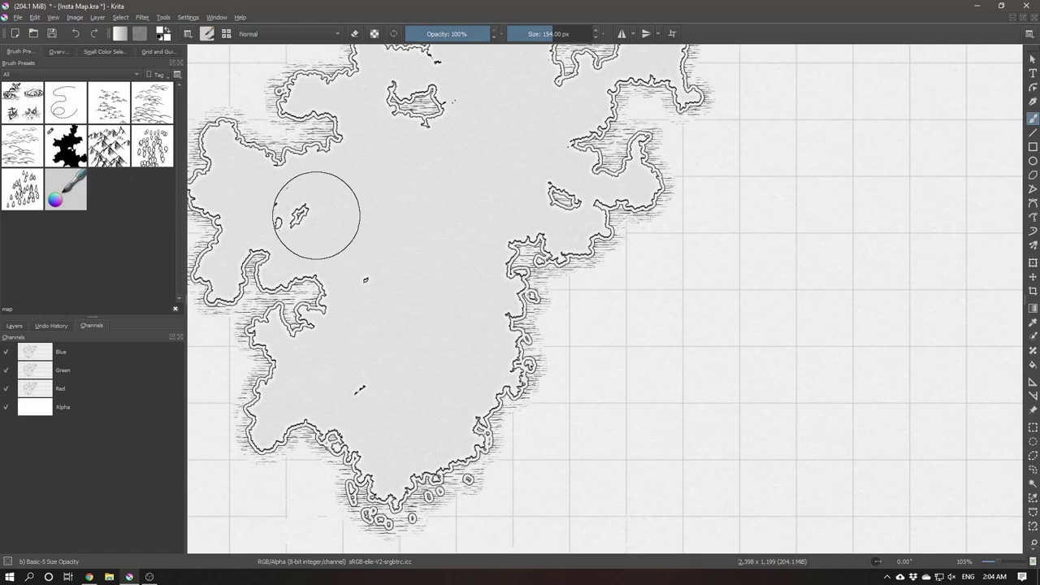
Paint out the stray inland speck, select the Map Mountain preset and show the layers.
left_click_drag(330, 216, 298, 212)
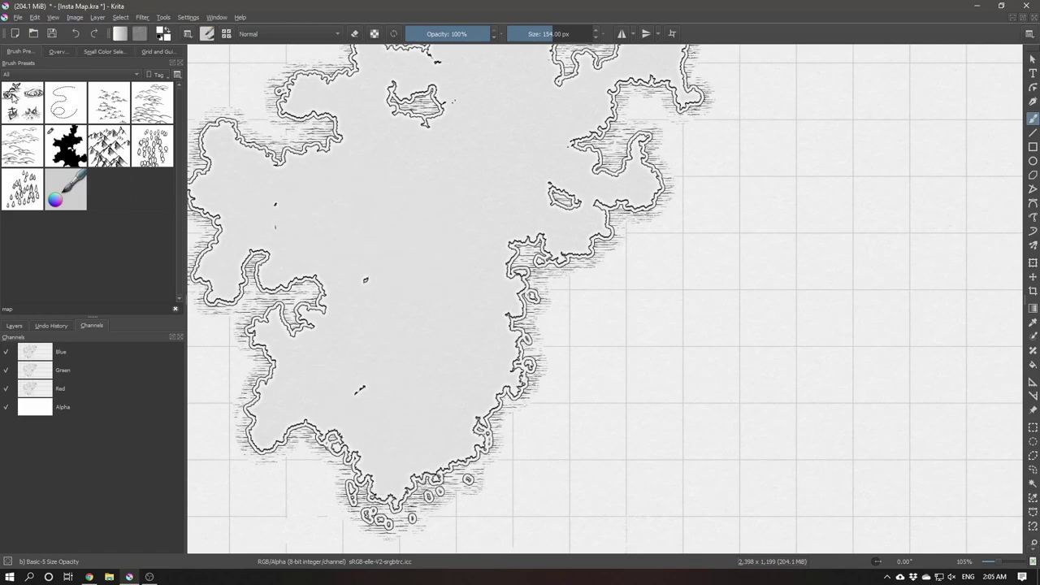
left_click(116, 146)
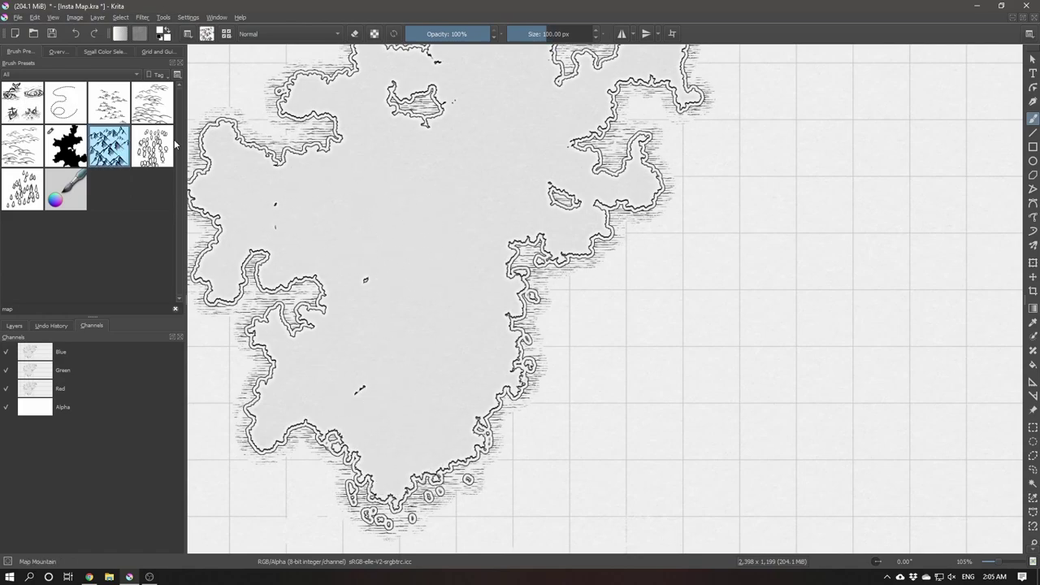
left_click(13, 325)
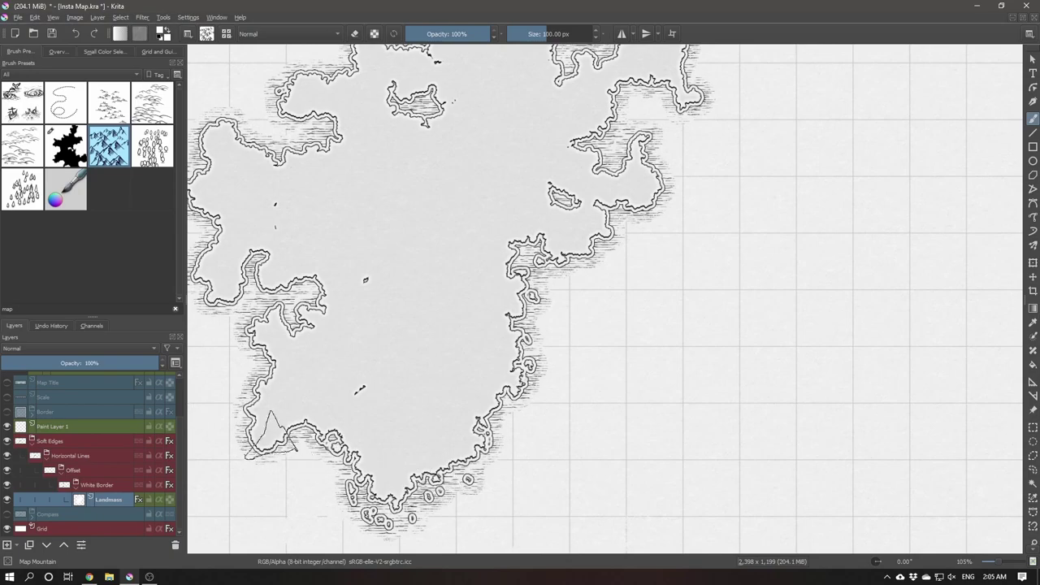
On Paint Layer 1, paint 55 px mountain chains across the western interior.
left_click(48, 428)
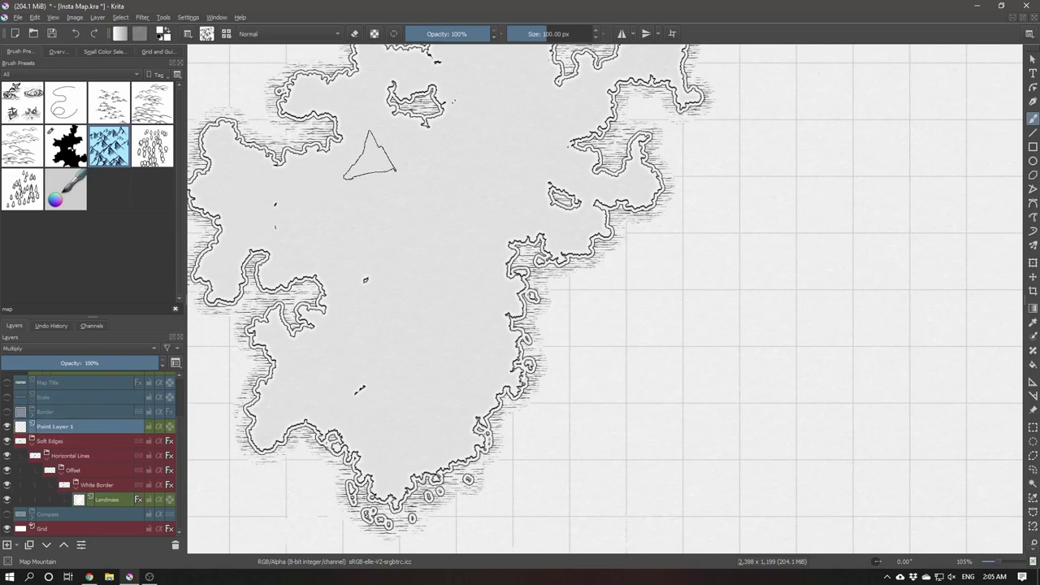
left_click_drag(370, 155, 341, 155)
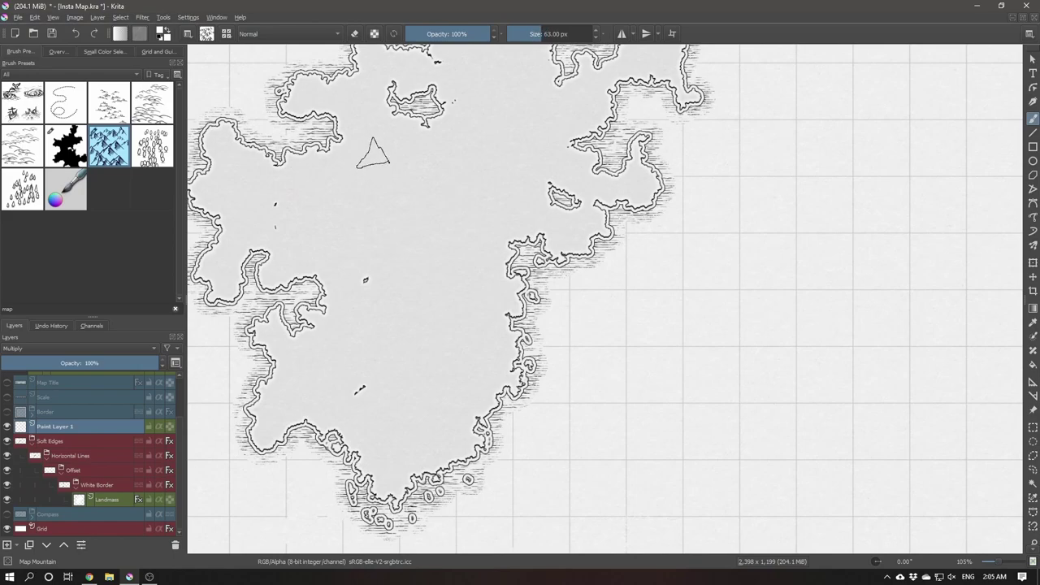
key("bracketleft")
left_click(383, 124)
mouse_move(385, 134)
left_mouse_down()
mouse_move(342, 166)
mouse_move(315, 262)
left_mouse_up()
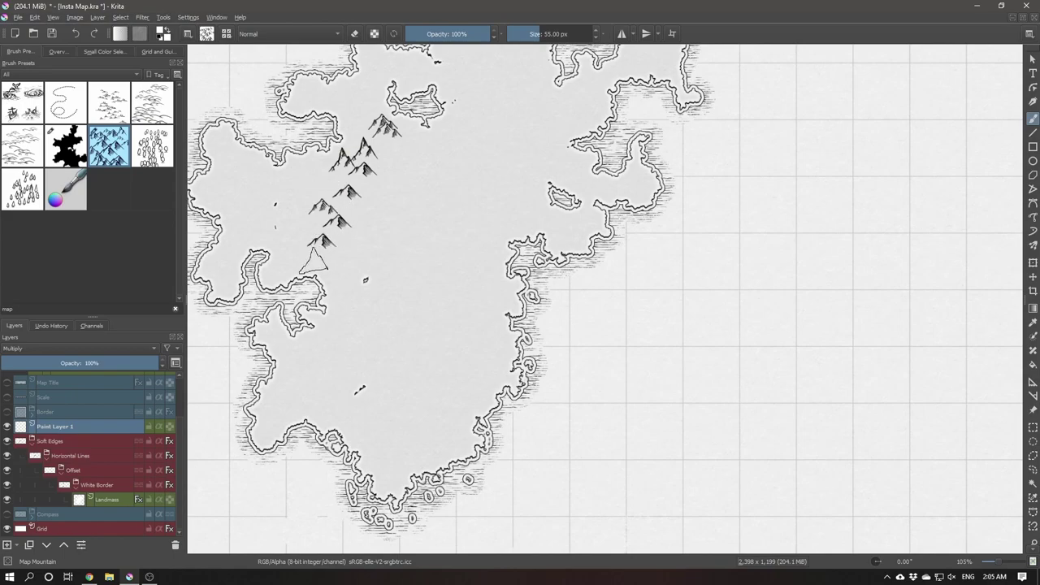
mouse_move(370, 189)
left_mouse_down()
mouse_move(335, 294)
mouse_move(342, 354)
left_mouse_up()
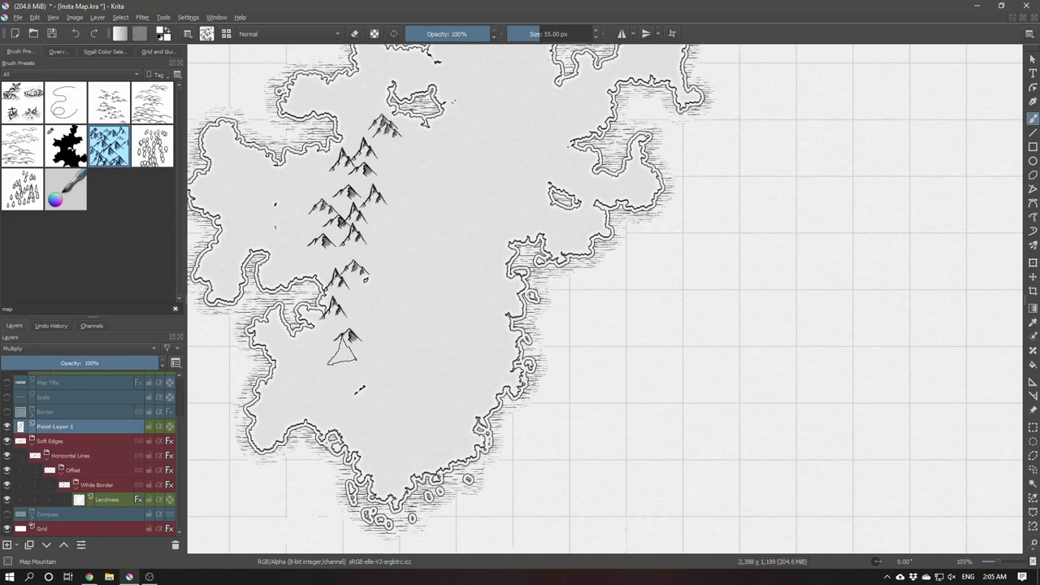
left_click(339, 358)
Add smaller 32 px mountain chains further east, undoing the last batch.
key("bracketleft")
key("bracketleft")
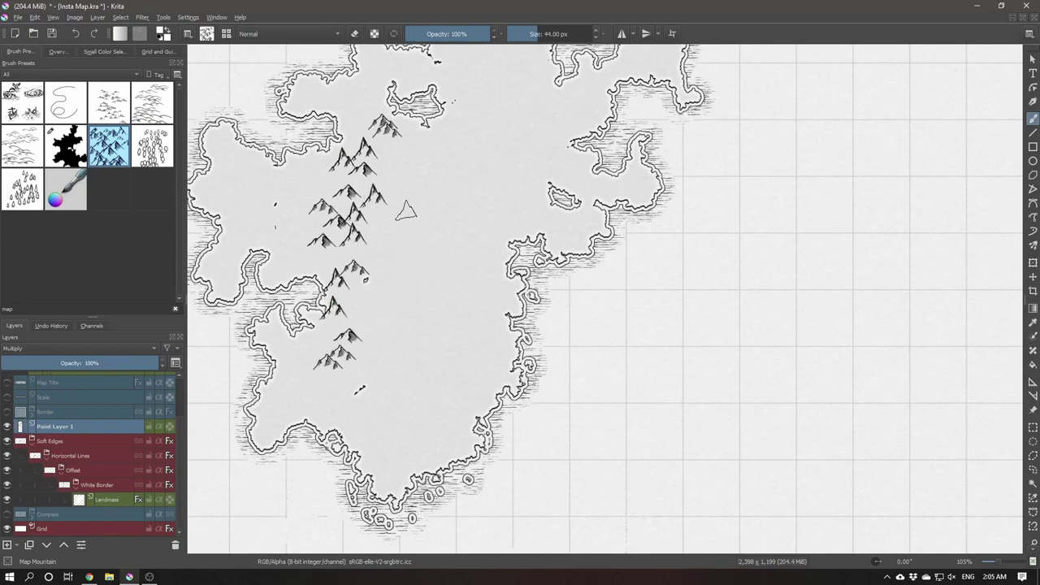
key("bracketleft")
key("bracketleft")
mouse_move(395, 149)
left_mouse_down()
mouse_move(414, 195)
mouse_move(391, 237)
mouse_move(460, 280)
left_mouse_up()
left_click_drag(403, 265, 504, 331)
left_click_drag(416, 188, 415, 315)
mouse_move(424, 257)
left_mouse_down()
mouse_move(440, 222)
mouse_move(490, 192)
mouse_move(522, 202)
mouse_move(447, 192)
mouse_move(460, 173)
mouse_move(488, 167)
left_mouse_up()
key("ctrl+z")
key("bracketright")
key("bracketright")
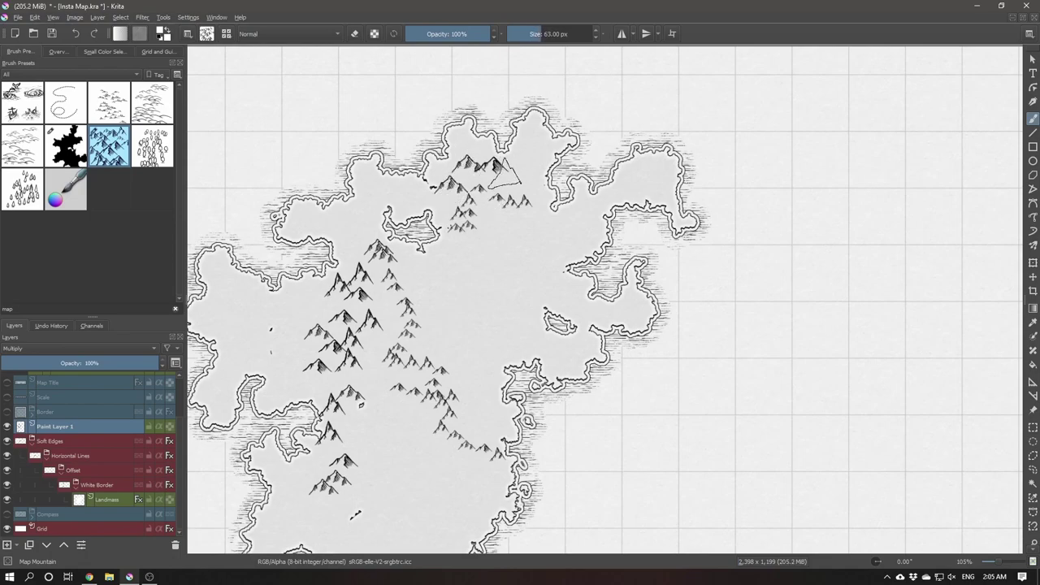
Fill the central gap and south with mountains, then stamp a 59 px peak atop the range.
left_click_drag(381, 266, 474, 173)
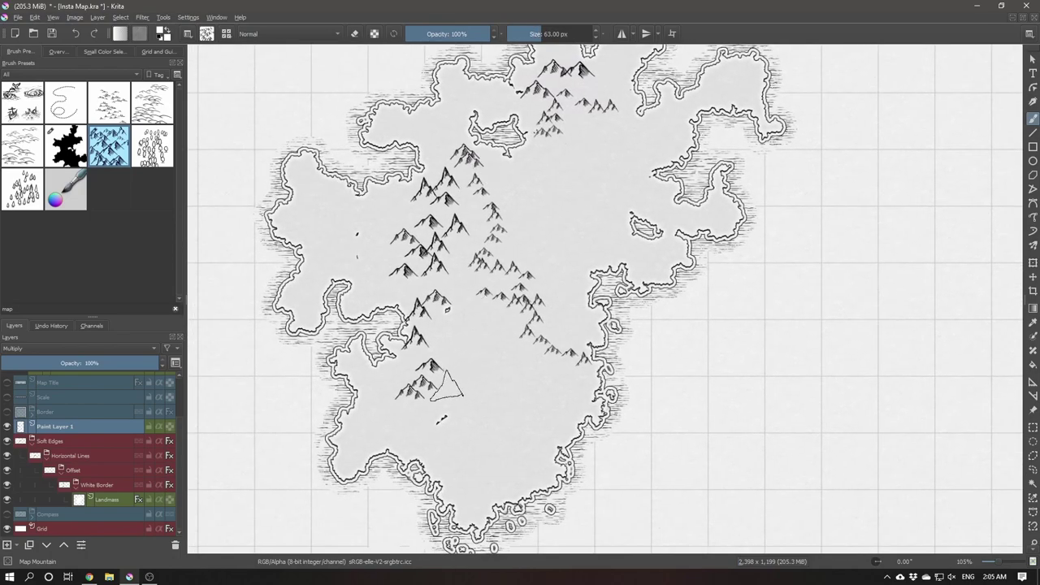
left_click_drag(444, 394, 459, 418)
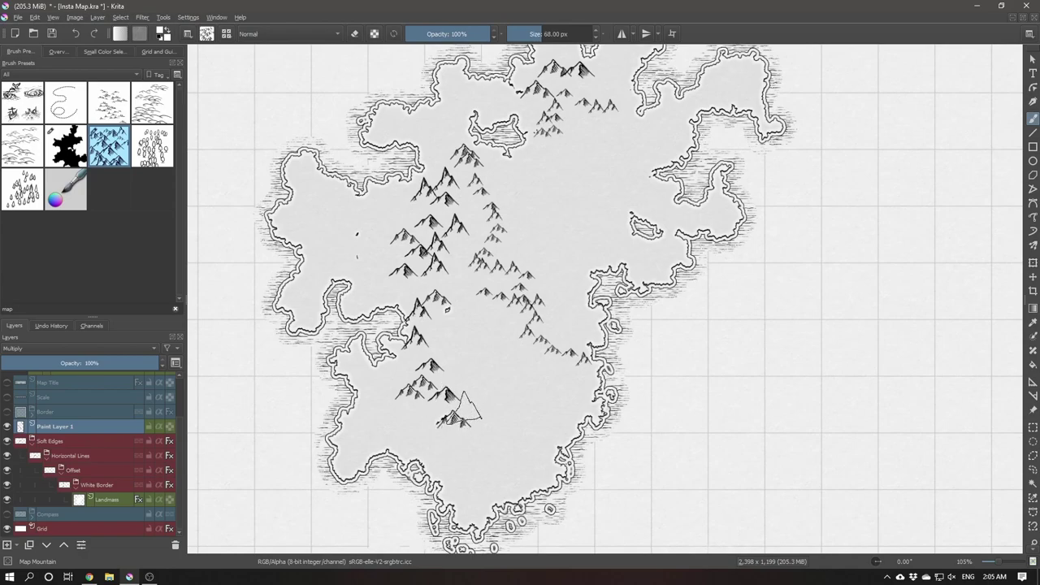
key("bracketleft")
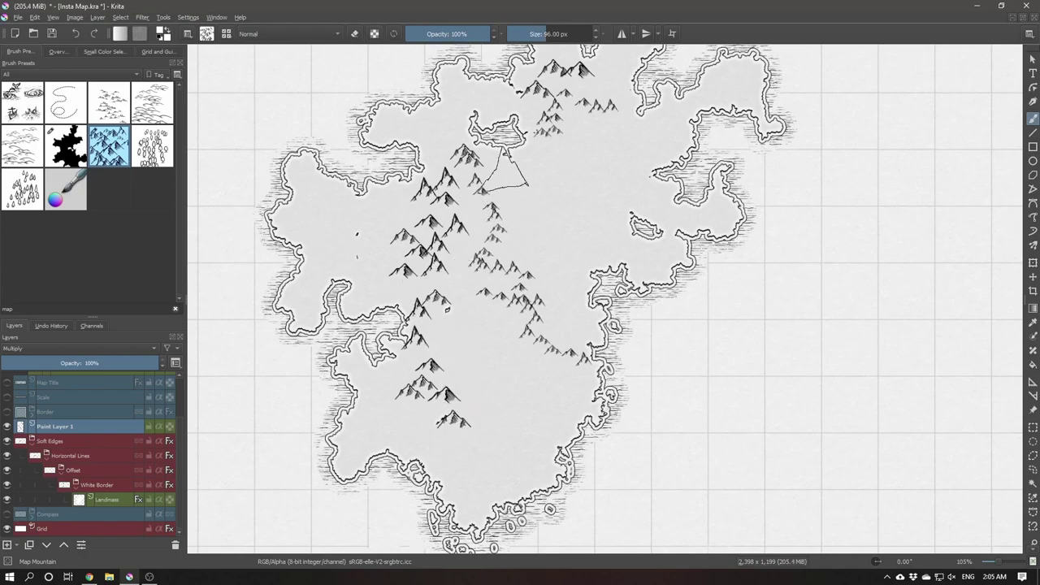
left_click_drag(500, 169, 512, 203)
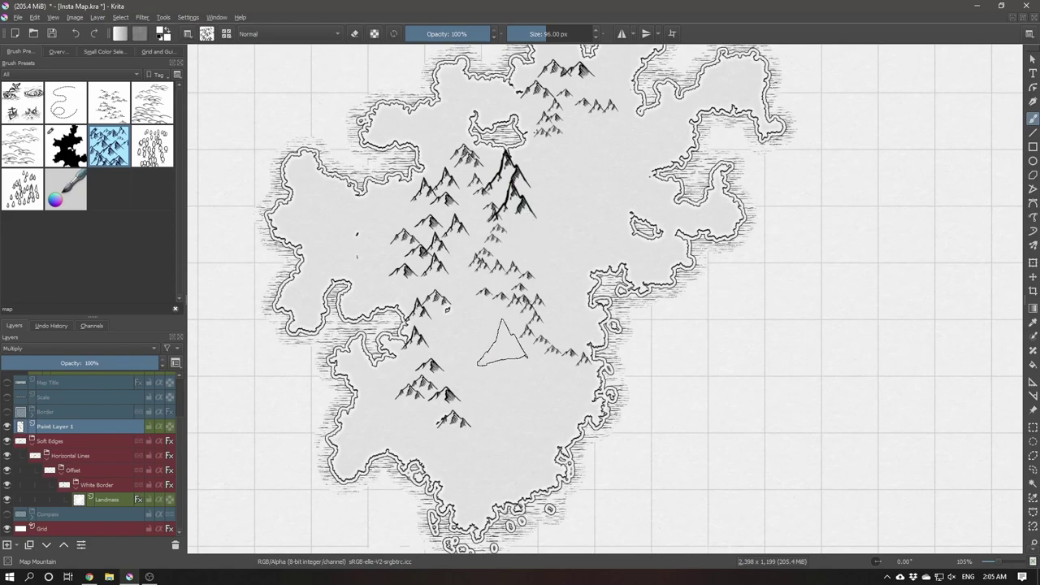
key("ctrl+space")
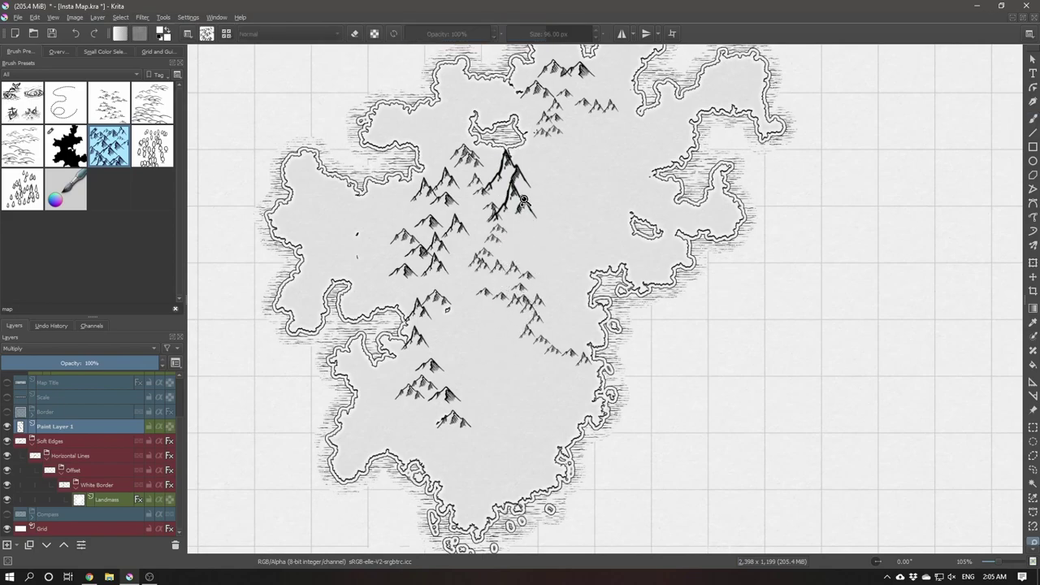
key("ctrl+z")
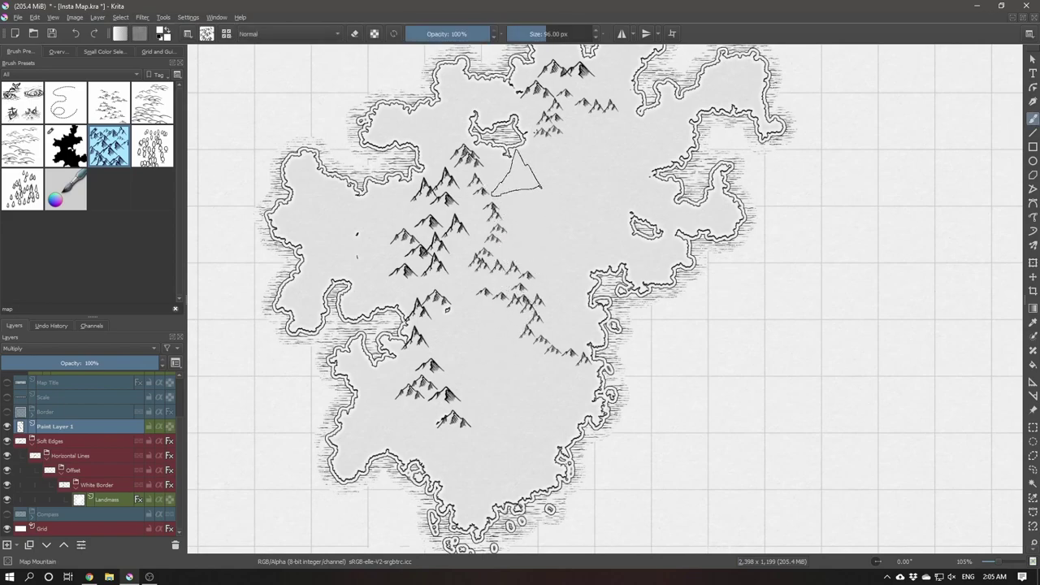
left_click_drag(516, 173, 540, 196)
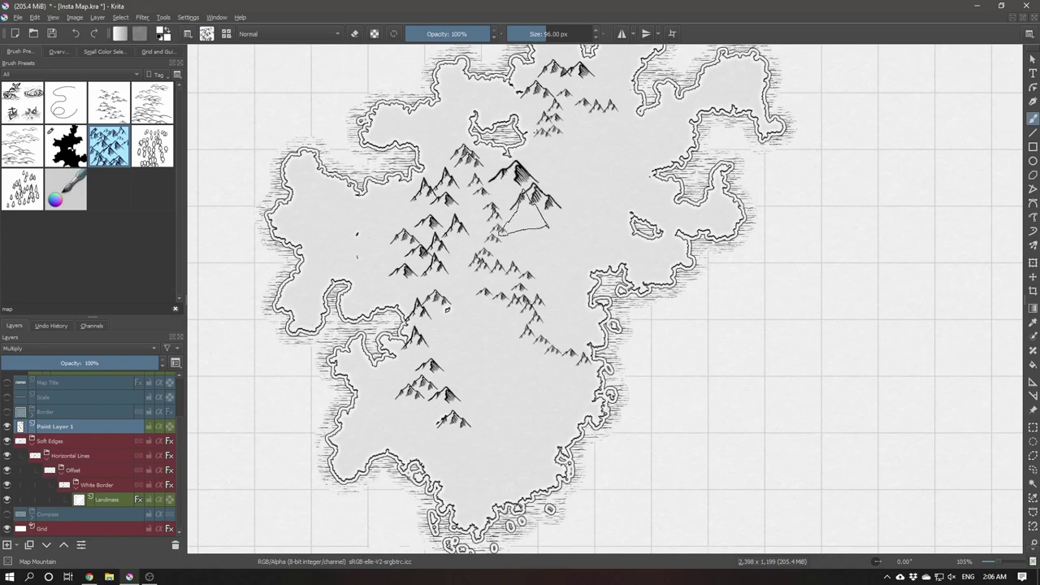
key("ctrl+z")
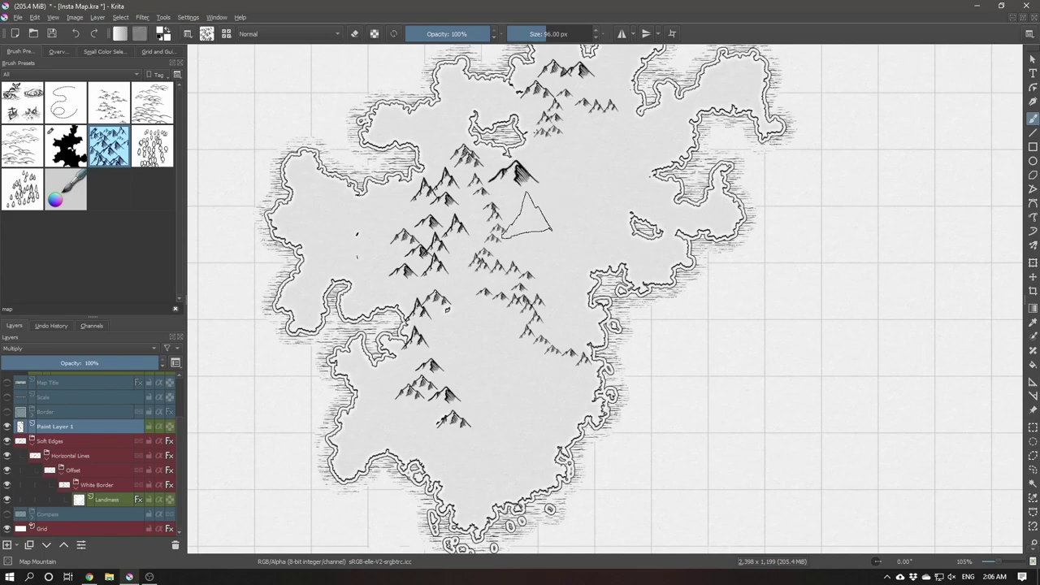
mouse_move(532, 208)
left_mouse_down()
mouse_move(521, 197)
mouse_move(530, 202)
left_mouse_up()
left_click(535, 204)
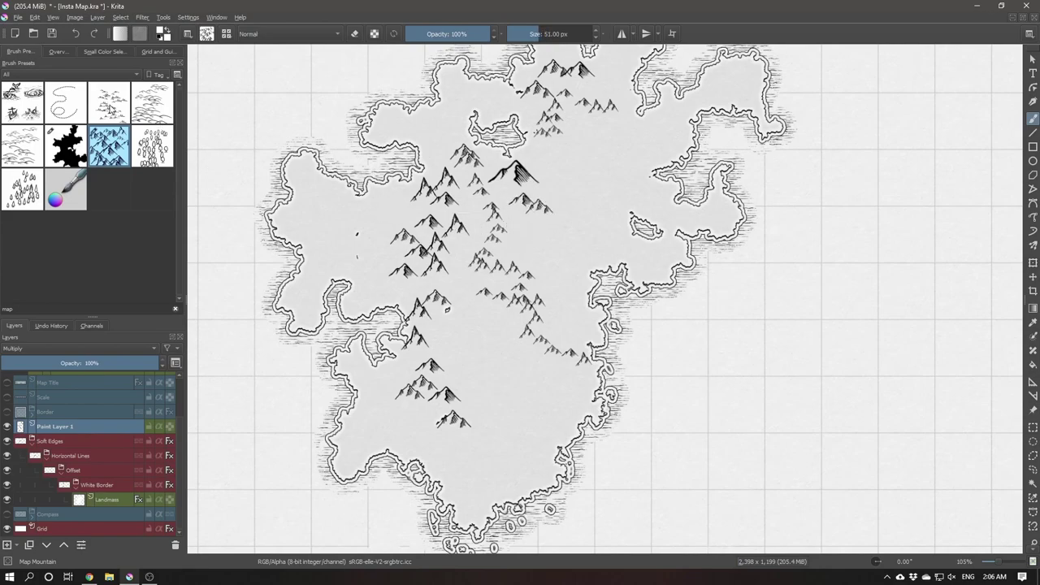
Stamp curved hills in the island's lower middle with the Map Hill brush.
left_click(34, 144)
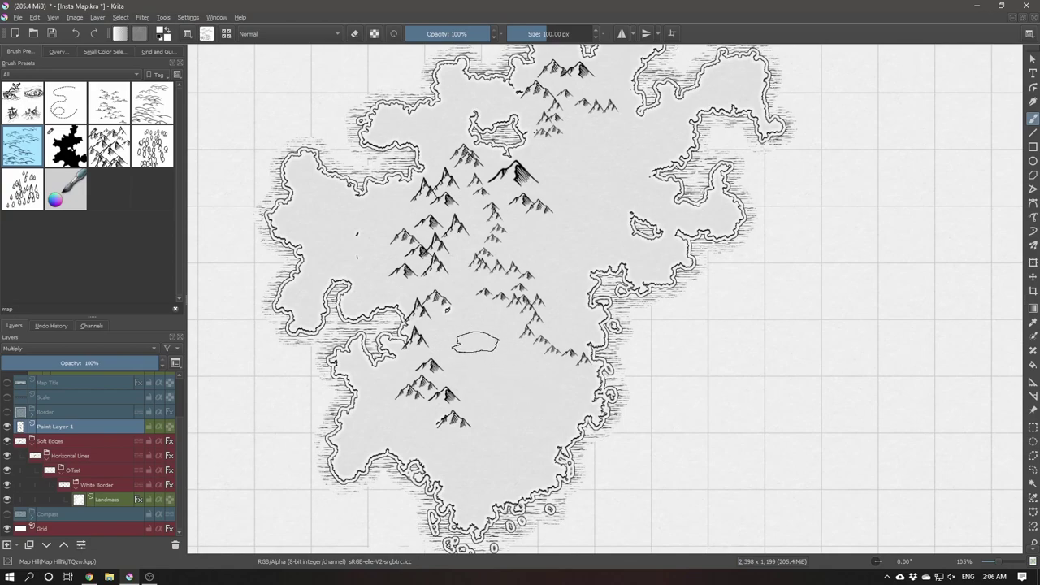
left_click(480, 325)
left_click(462, 348)
left_click(482, 378)
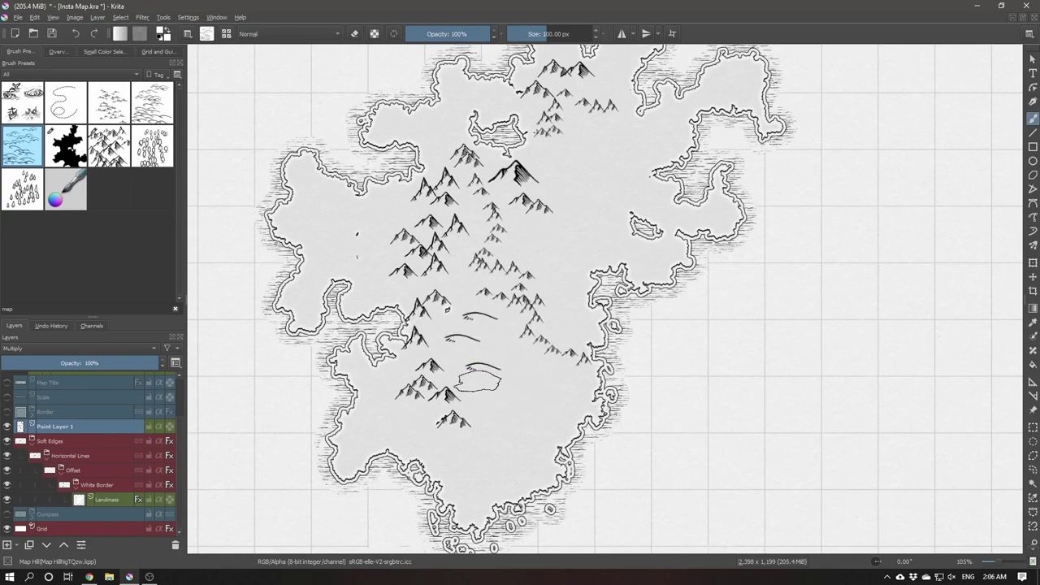
mouse_move(478, 380)
left_mouse_down()
mouse_move(445, 380)
mouse_move(490, 455)
left_mouse_up()
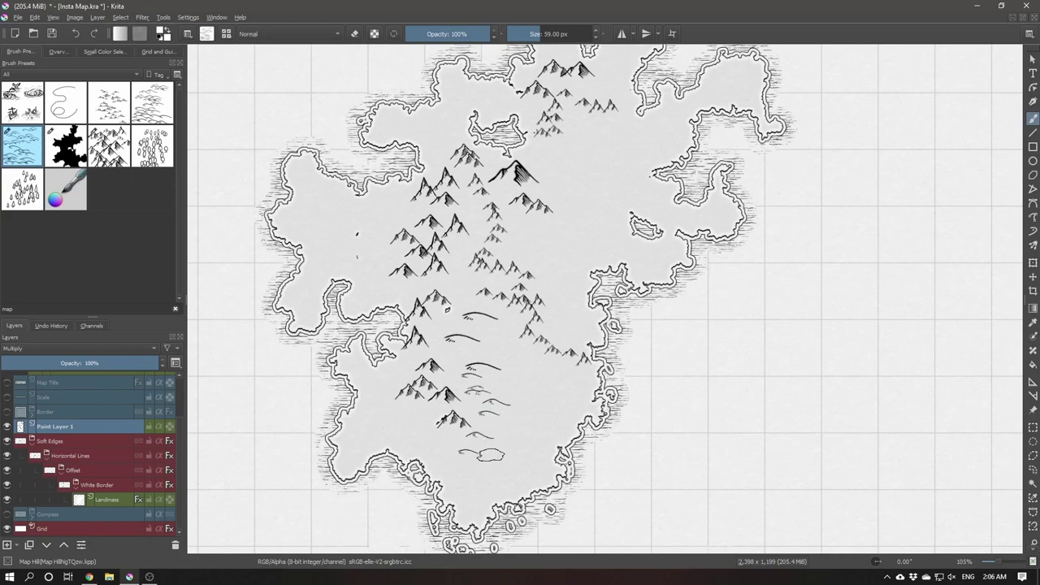
left_click(488, 455)
Paint a row of small hills near the north coast and more below the lower ones.
left_click_drag(592, 127, 657, 137)
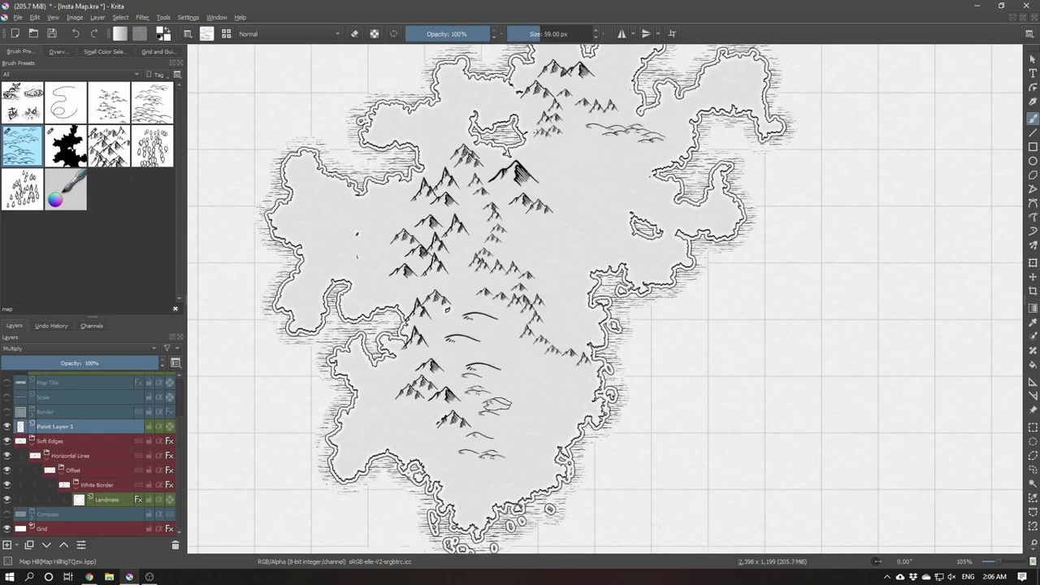
mouse_move(479, 398)
left_mouse_down()
mouse_move(510, 404)
mouse_move(493, 414)
left_mouse_up()
left_click(120, 112)
left_click(159, 154)
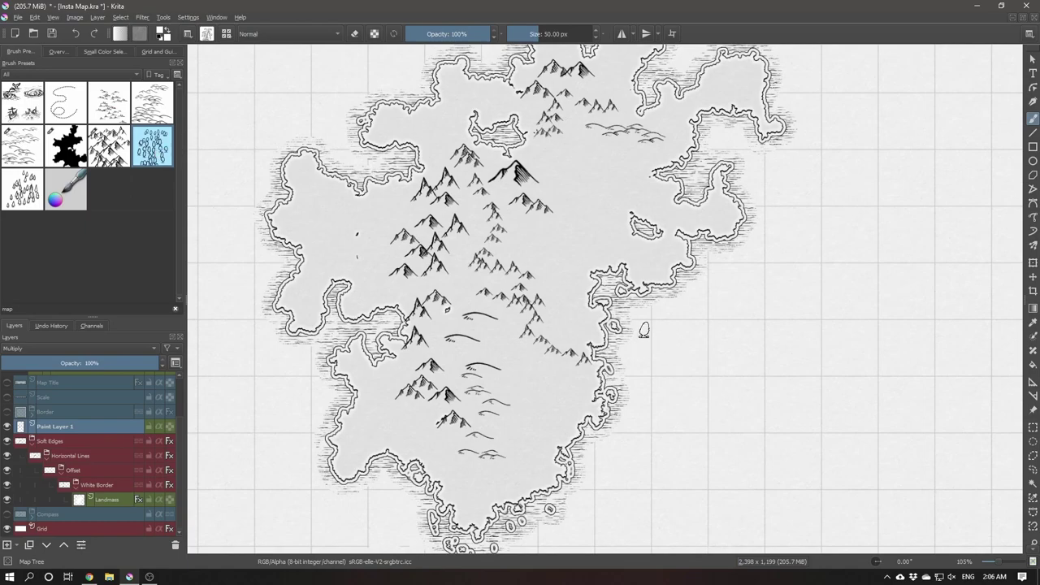
Paint a column of small trees among the central hills, running south.
key("bracketleft")
key("bracketleft")
mouse_move(514, 316)
left_mouse_down()
mouse_move(488, 345)
mouse_move(508, 356)
mouse_move(492, 370)
mouse_move(505, 405)
left_mouse_up()
key("bracketleft")
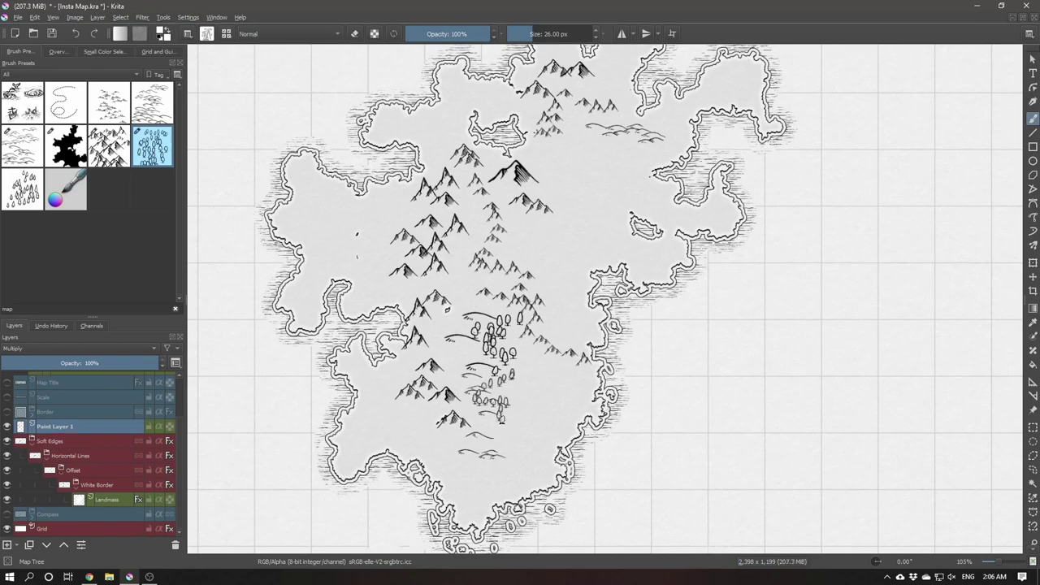
key("ctrl+z")
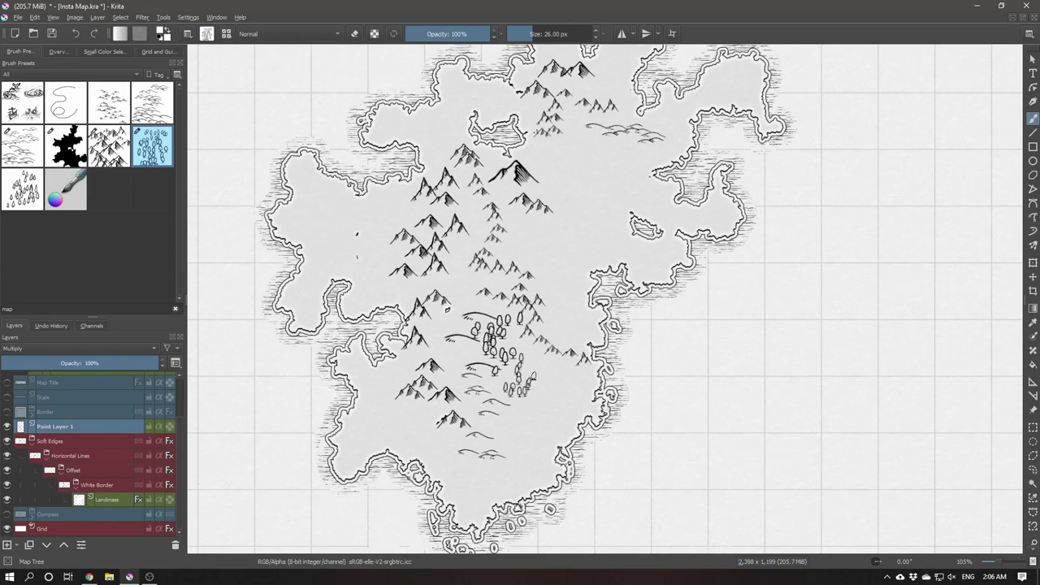
left_click_drag(533, 374, 508, 451)
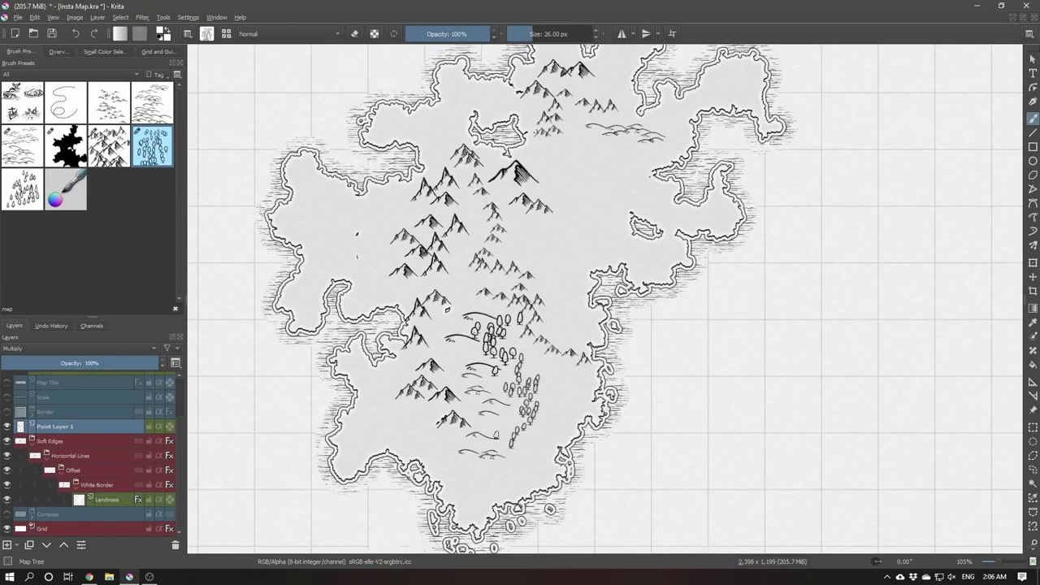
Paint Map Tree Pine rows along the northern and northeastern coasts.
left_click(31, 195)
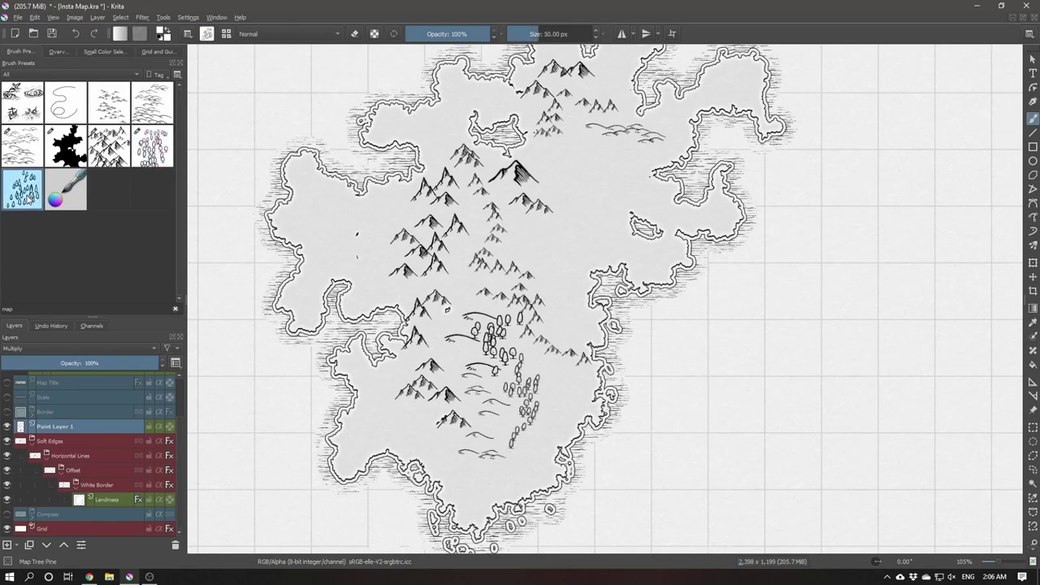
scroll(496, 114, "up", 2)
scroll(496, 114, "up", 2)
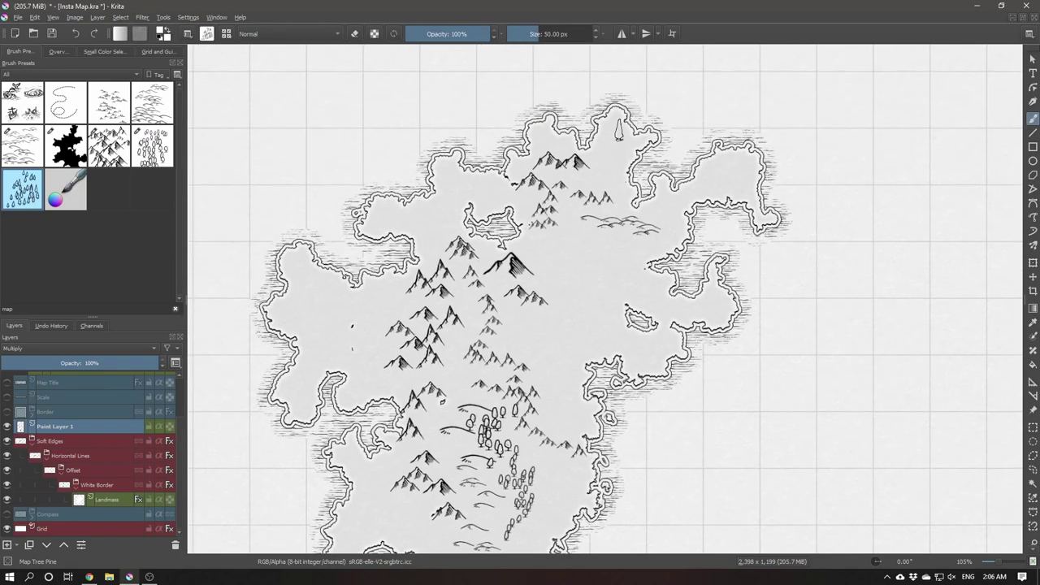
mouse_move(616, 130)
left_mouse_down()
mouse_move(585, 145)
mouse_move(556, 128)
mouse_move(528, 156)
left_mouse_up()
key("bracketleft")
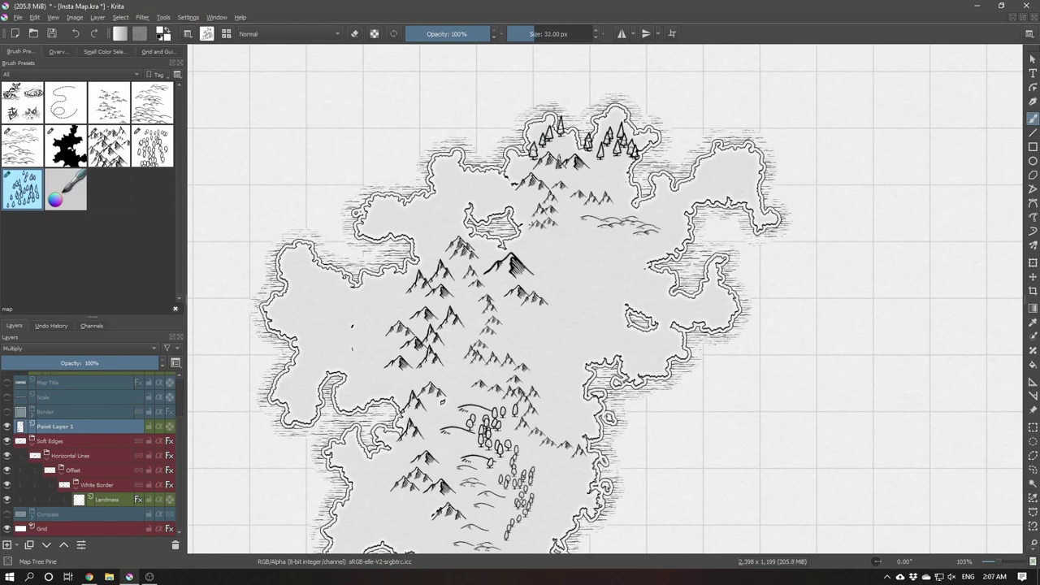
left_click_drag(601, 165, 614, 164)
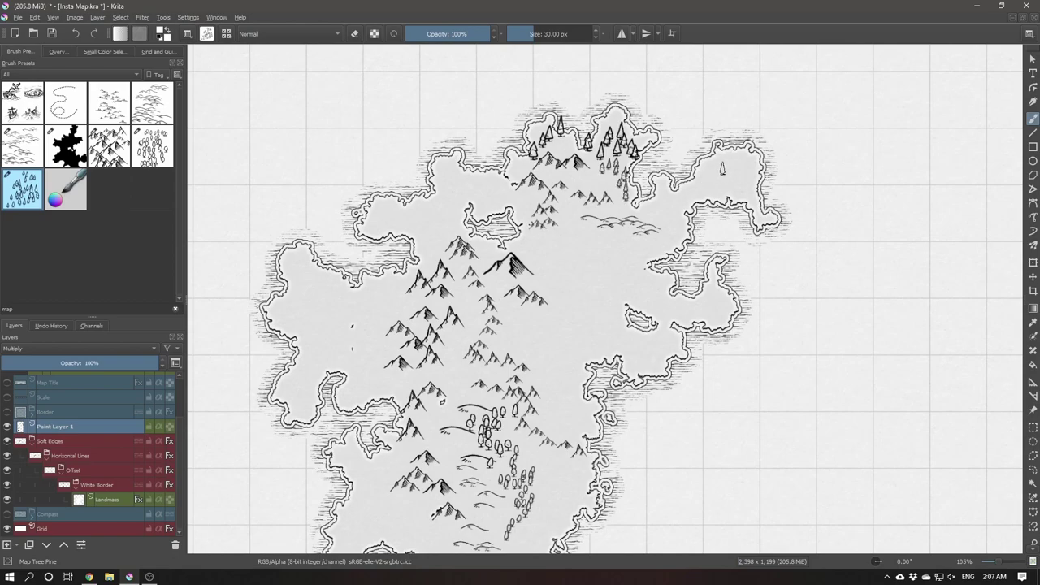
left_click_drag(742, 161, 688, 176)
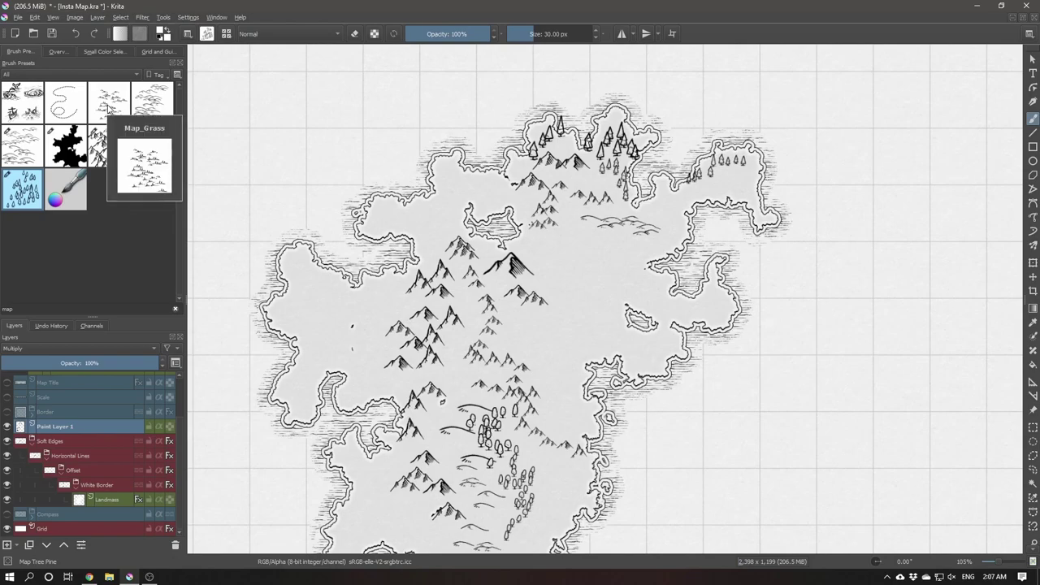
Scatter small Map_Grass tufts across the eastern plains and near the central mountains.
left_click(108, 108)
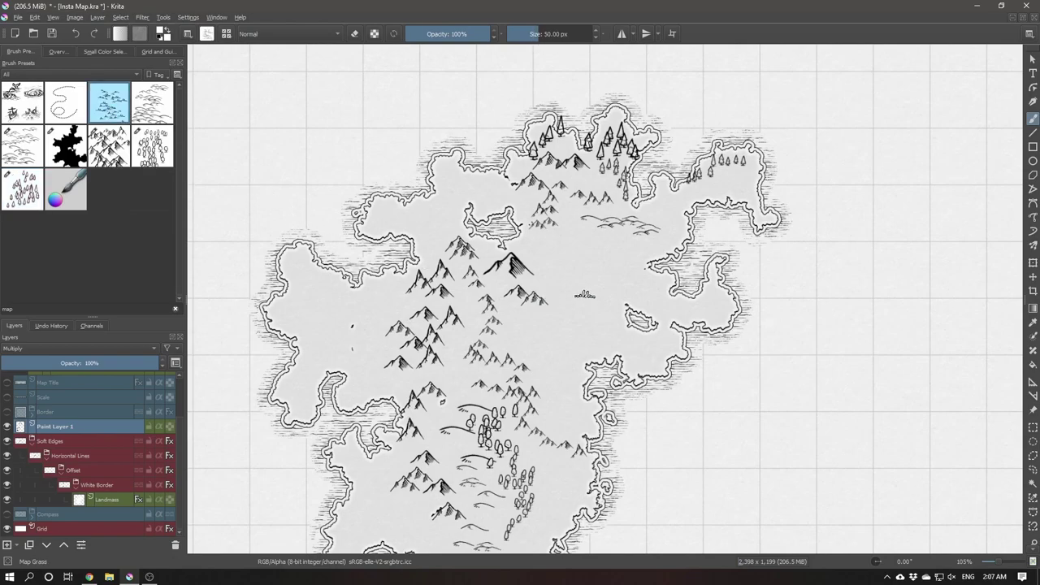
key("bracketleft")
key("bracketleft")
mouse_move(595, 255)
left_mouse_down()
mouse_move(569, 259)
mouse_move(594, 276)
left_mouse_up()
mouse_move(573, 317)
left_mouse_down()
mouse_move(541, 338)
mouse_move(610, 280)
mouse_move(692, 236)
left_mouse_up()
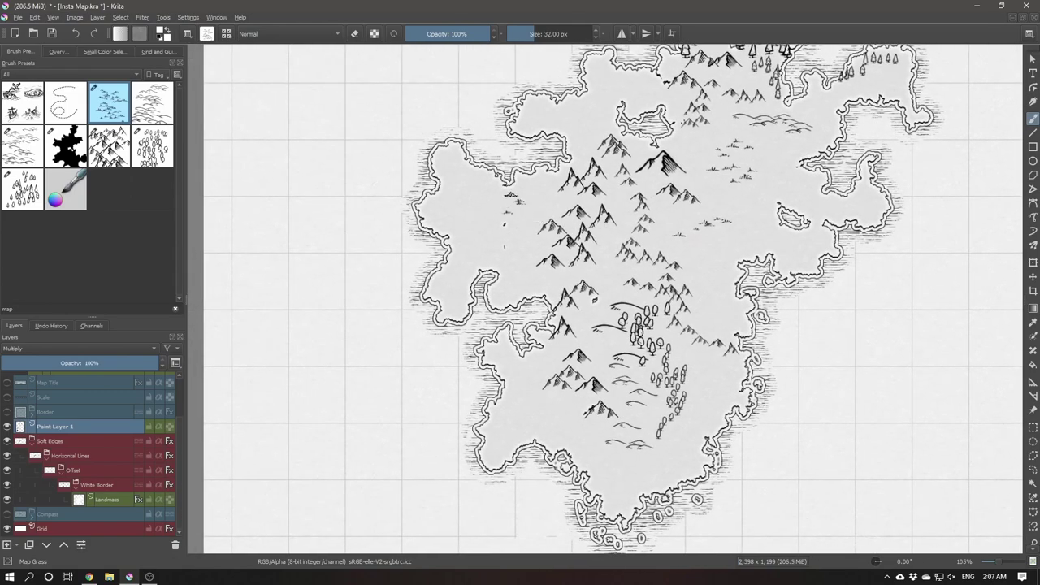
mouse_move(520, 189)
left_mouse_down()
mouse_move(527, 206)
mouse_move(498, 64)
left_mouse_up()
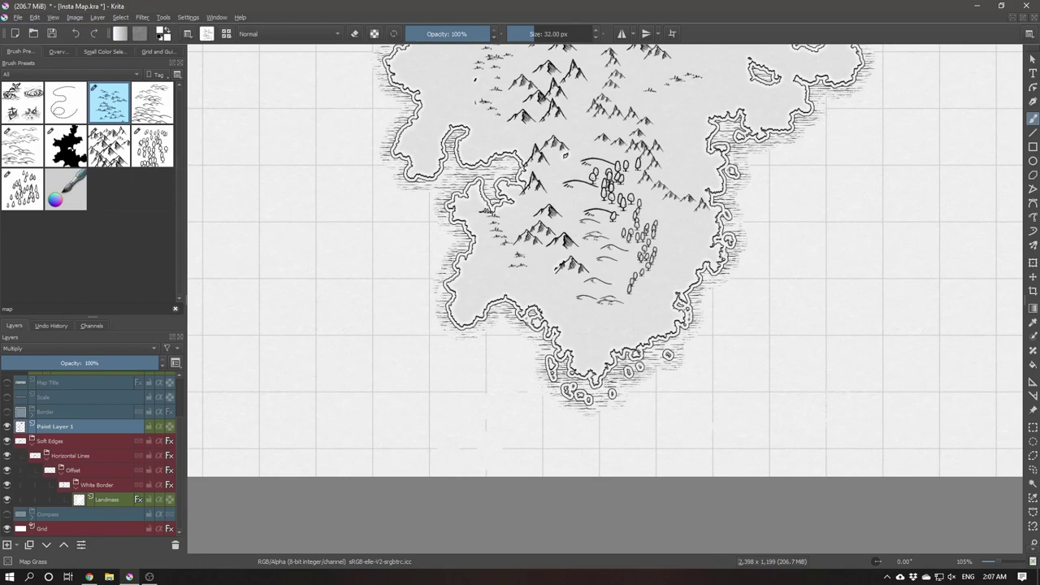
left_click_drag(554, 200, 505, 306)
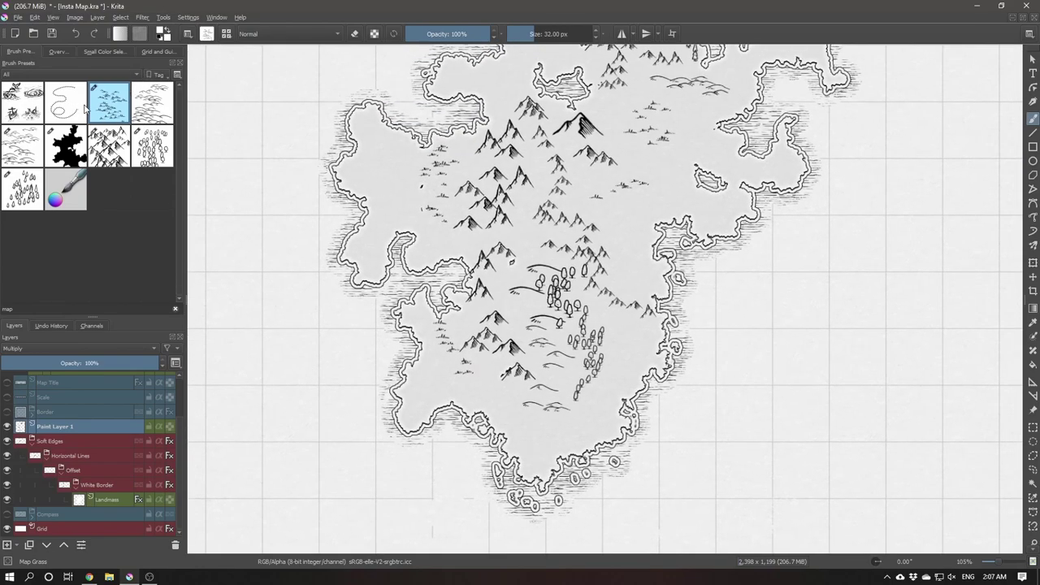
Switch to the Map Dot Line brush and set the paint colour to pure black.
left_click(76, 112)
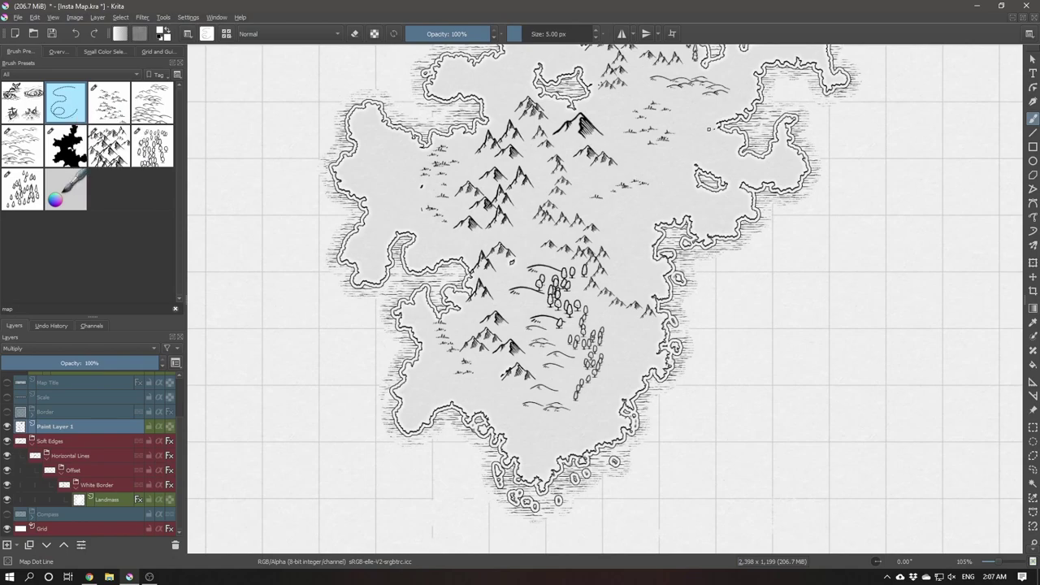
left_click(162, 31)
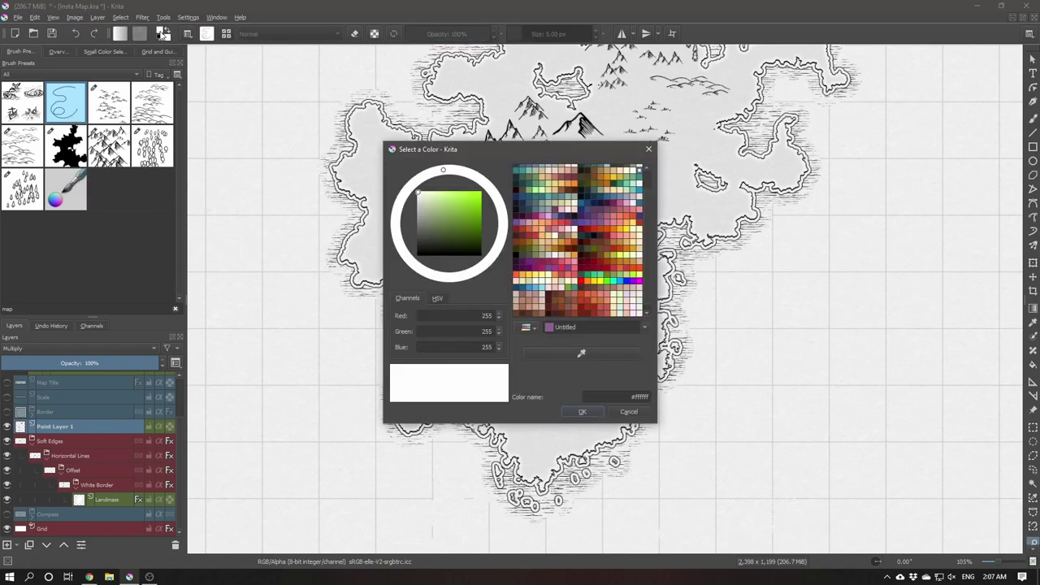
left_click(423, 217)
left_click_drag(419, 234, 385, 311)
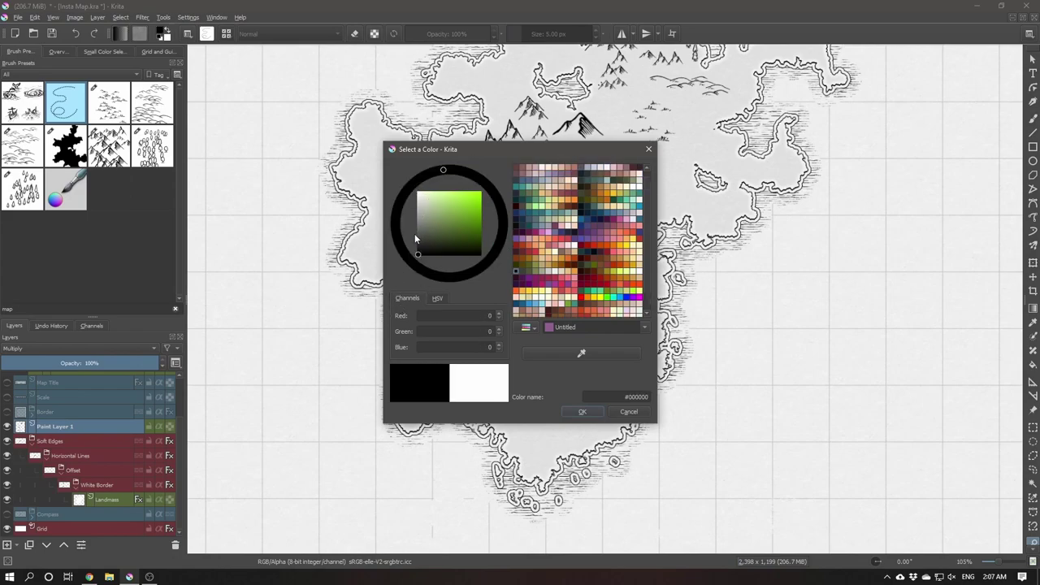
left_click(580, 411)
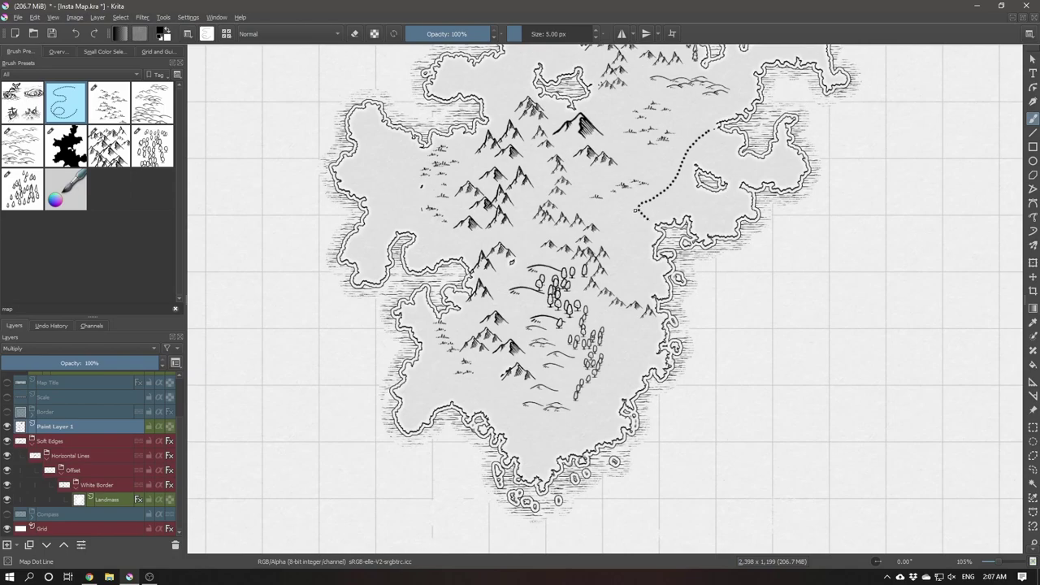
Draw dotted roads across the island and a dotted route east out over the sea.
left_click_drag(581, 245, 426, 245)
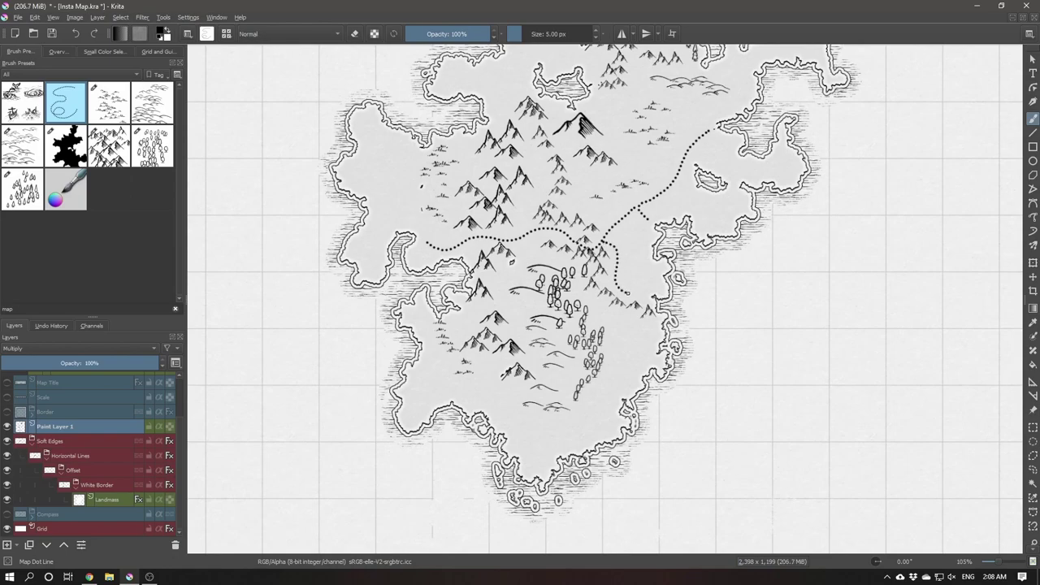
left_click_drag(621, 313, 624, 388)
left_click_drag(791, 246, 541, 321)
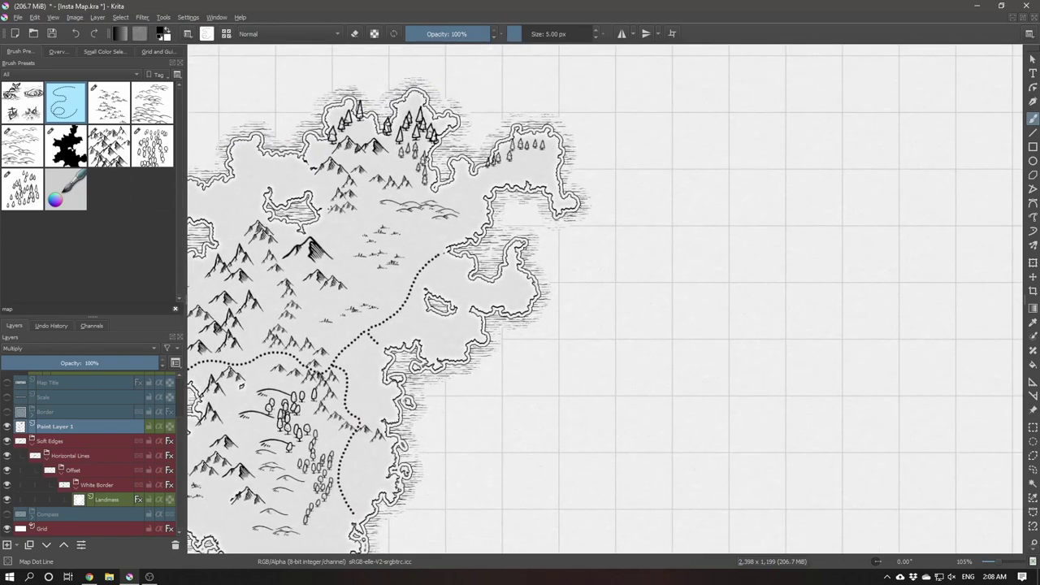
left_click_drag(476, 323, 503, 229)
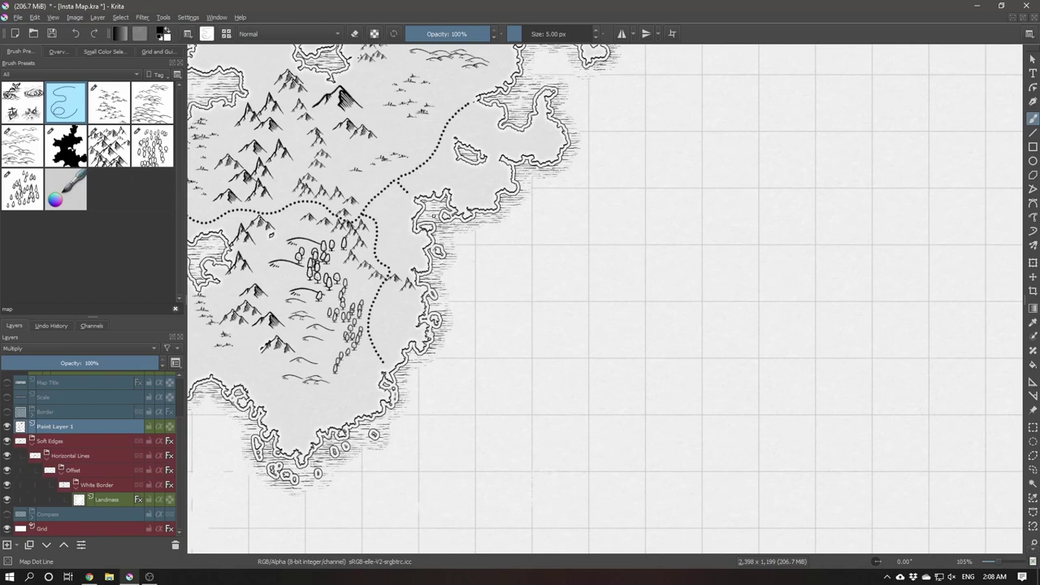
left_click_drag(534, 216, 616, 174)
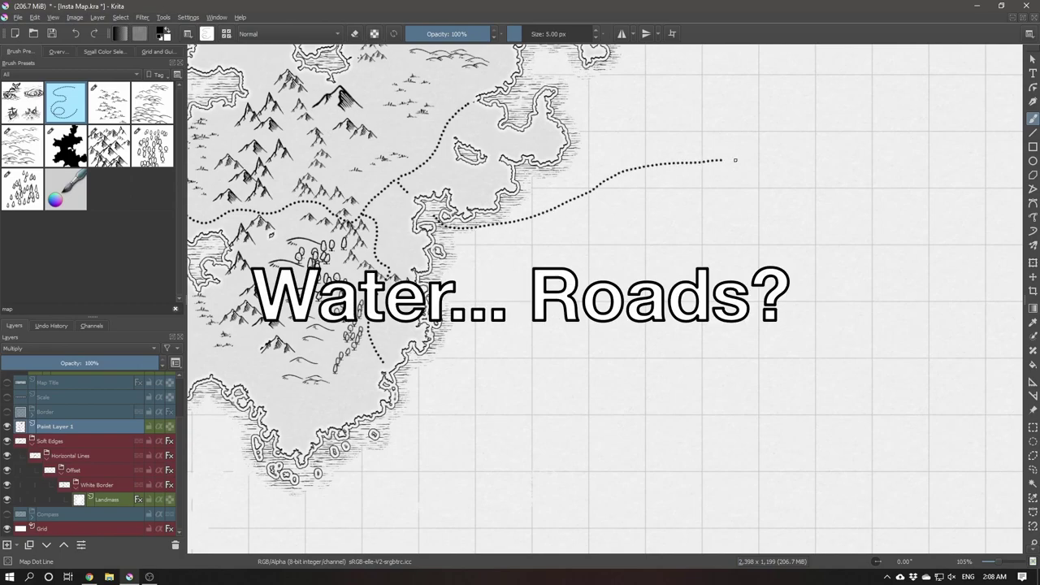
left_click_drag(735, 160, 864, 155)
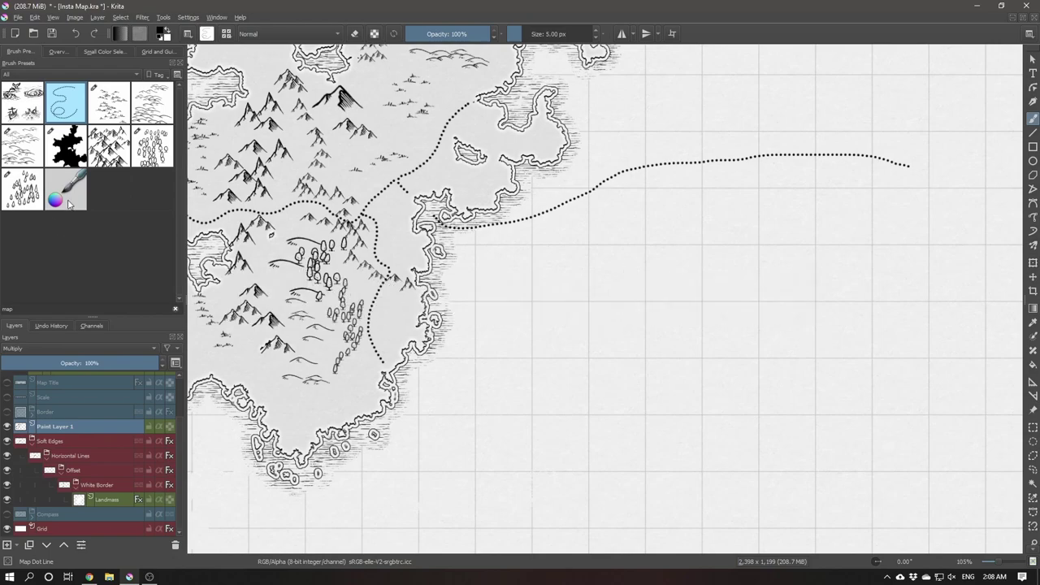
Switch to the Map_Decorations brush and stamp a ship, undoing the misplaced stamps.
left_click(22, 111)
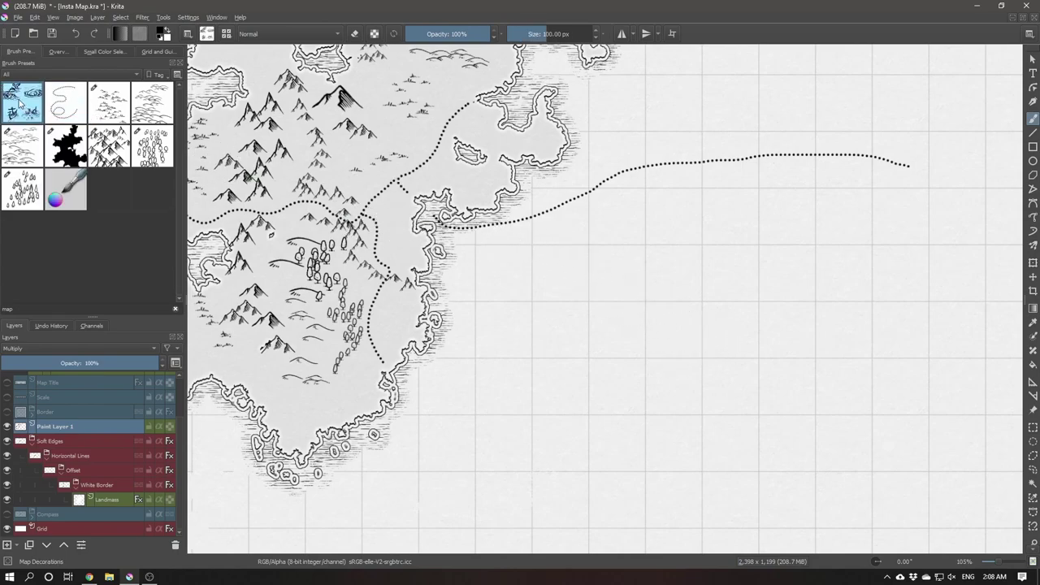
left_click(522, 244)
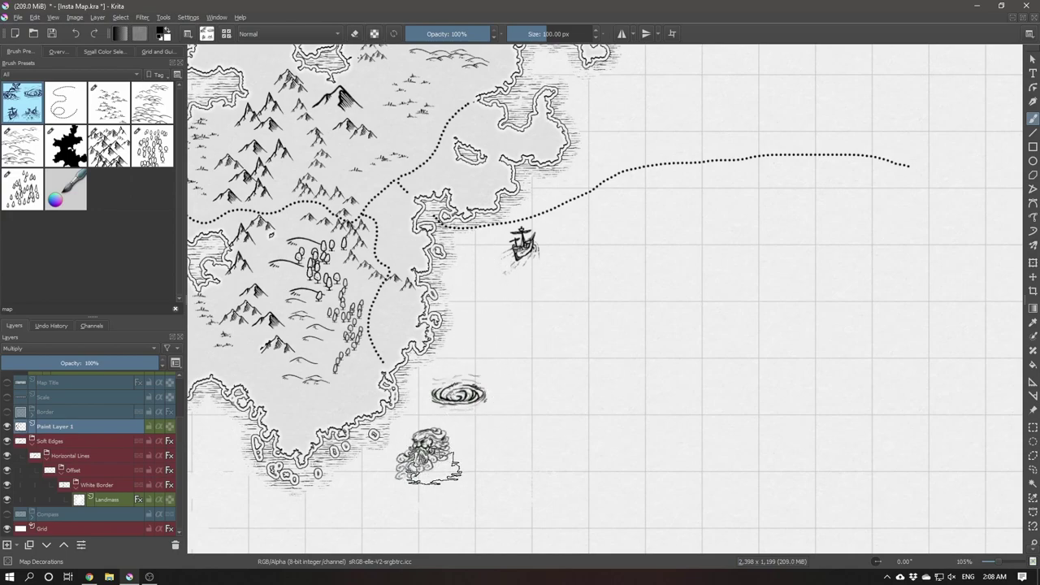
key("ctrl+z")
key("ctrl+z")
key("ctrl+z")
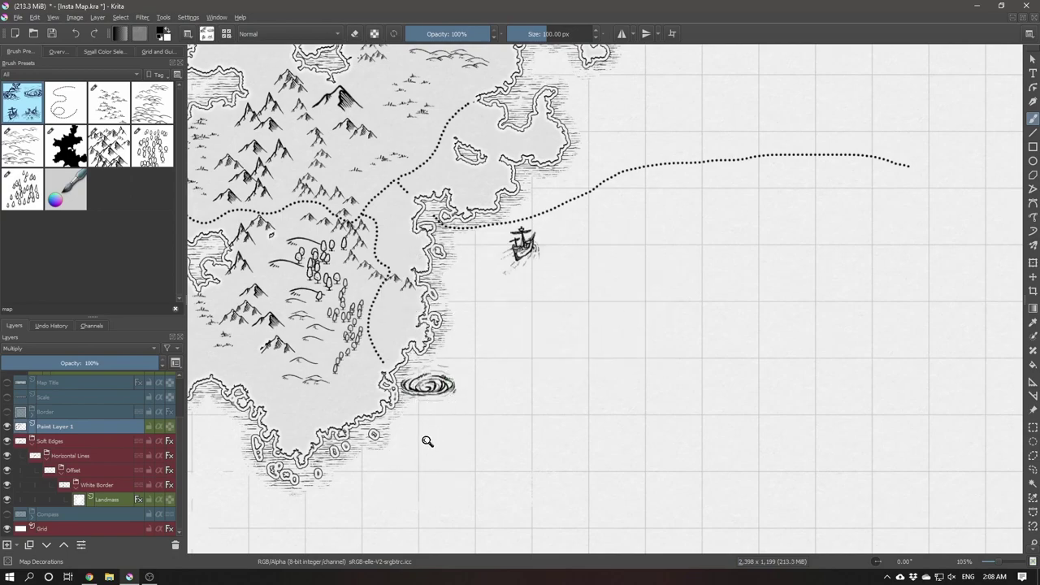
key("ctrl+z")
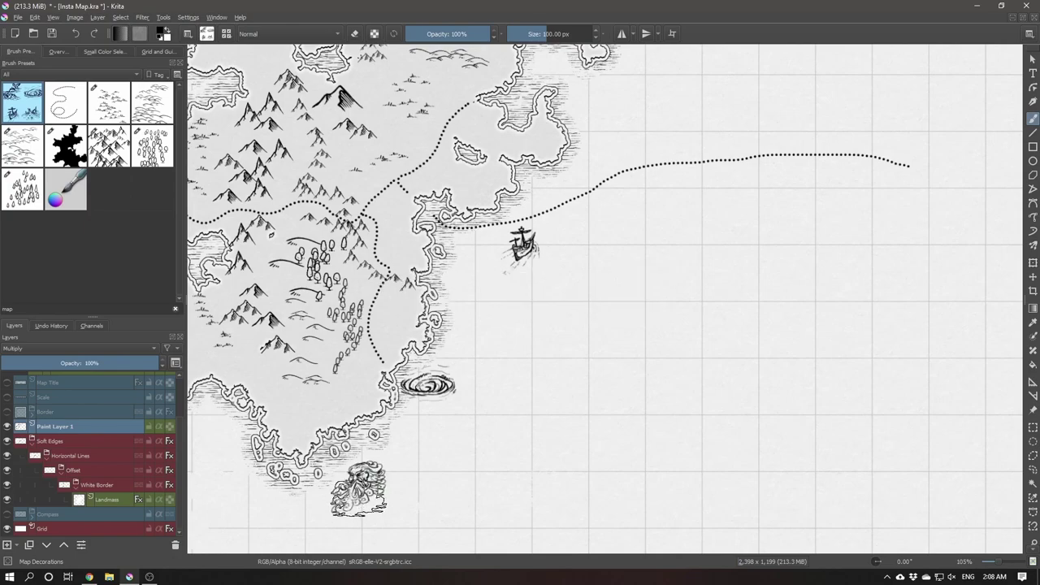
key("ctrl+z")
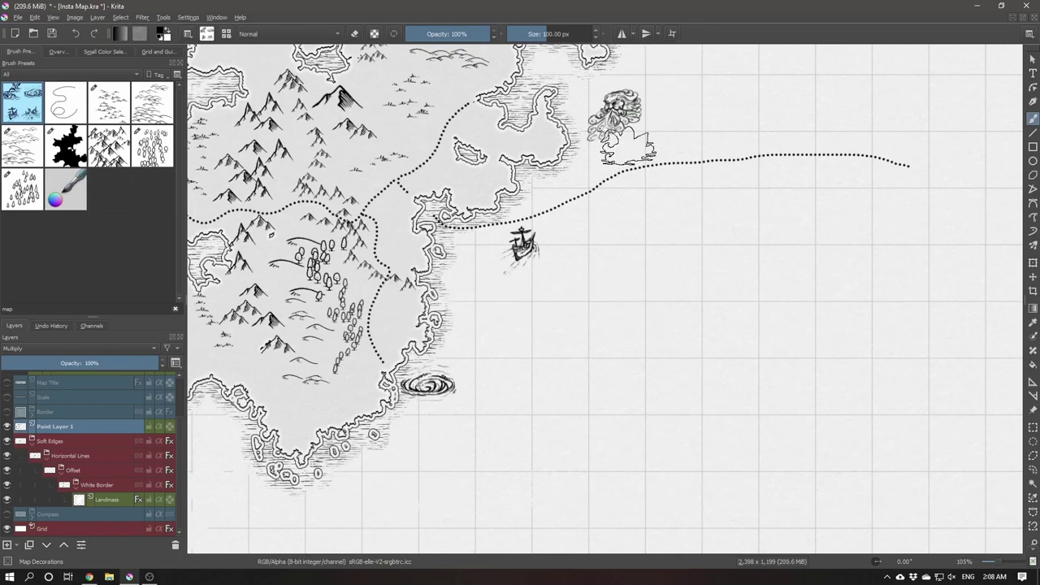
left_click_drag(513, 269, 802, 269)
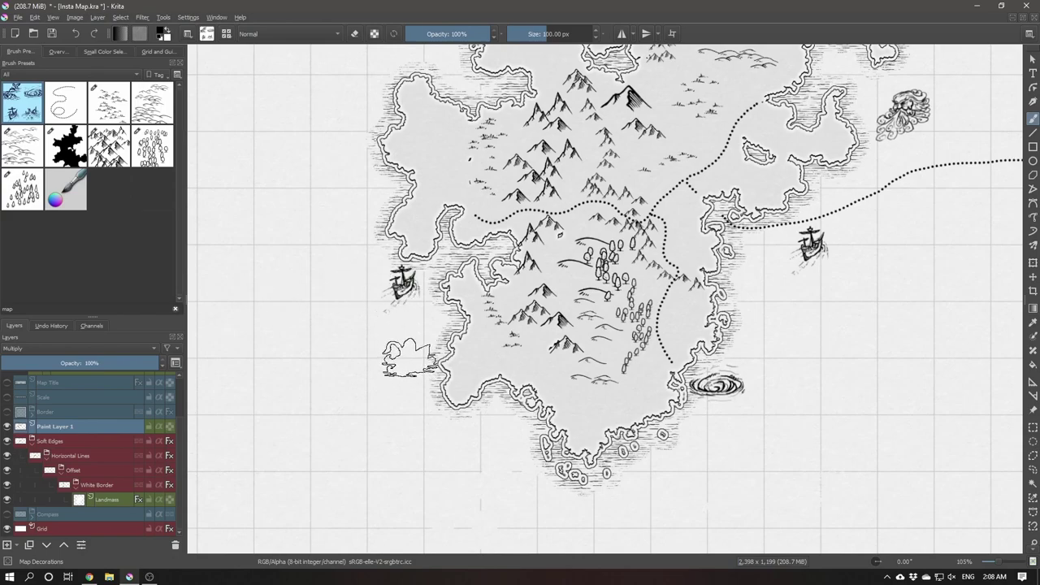
Stamp a sea serpent off the south coast and a whirlpool in the eastern sea.
left_click(490, 412)
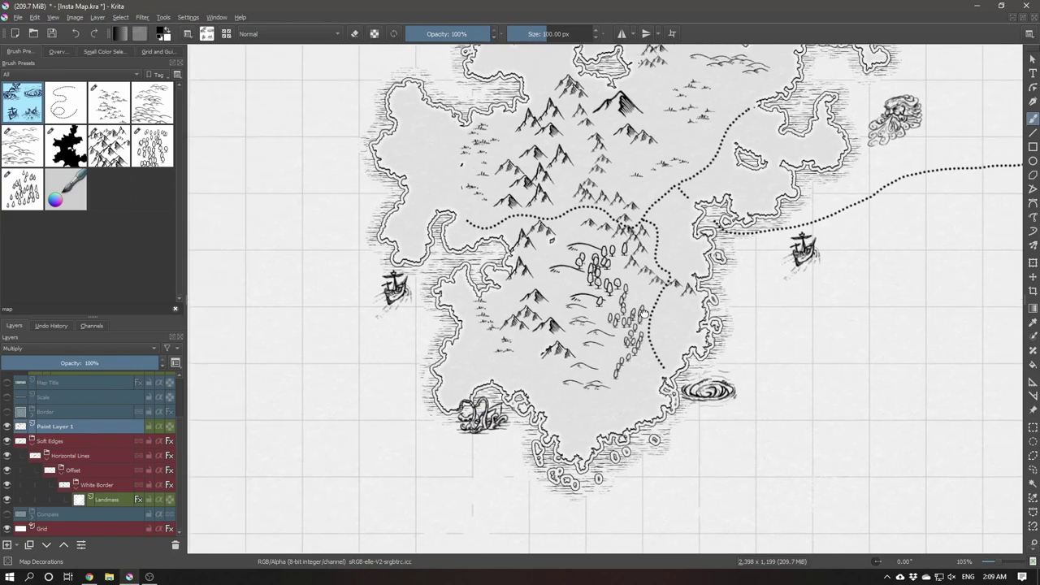
left_click_drag(807, 264, 518, 315)
mouse_move(658, 305)
left_mouse_down()
mouse_move(596, 303)
mouse_move(695, 296)
left_mouse_up()
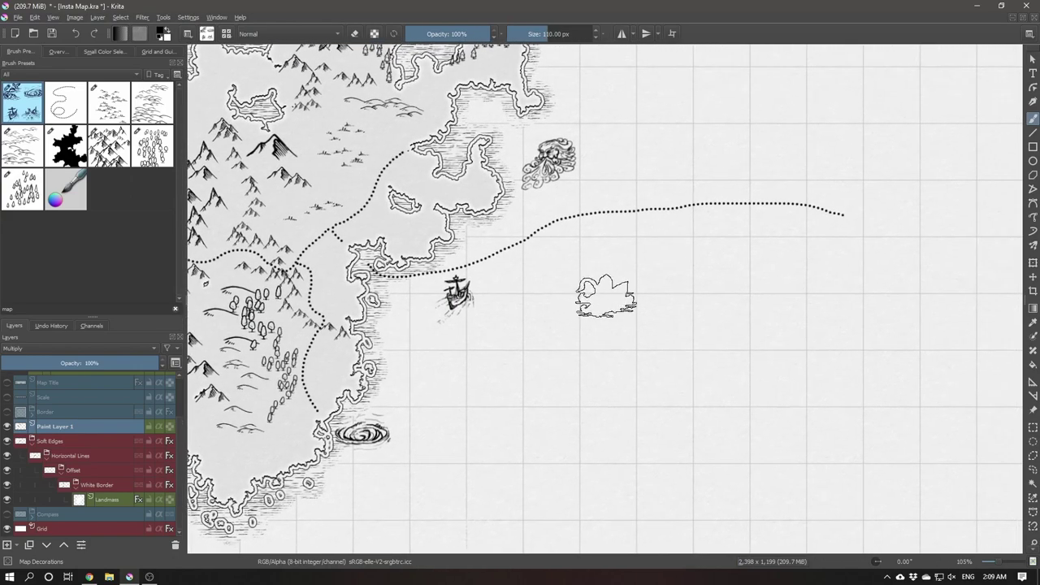
left_click(694, 297)
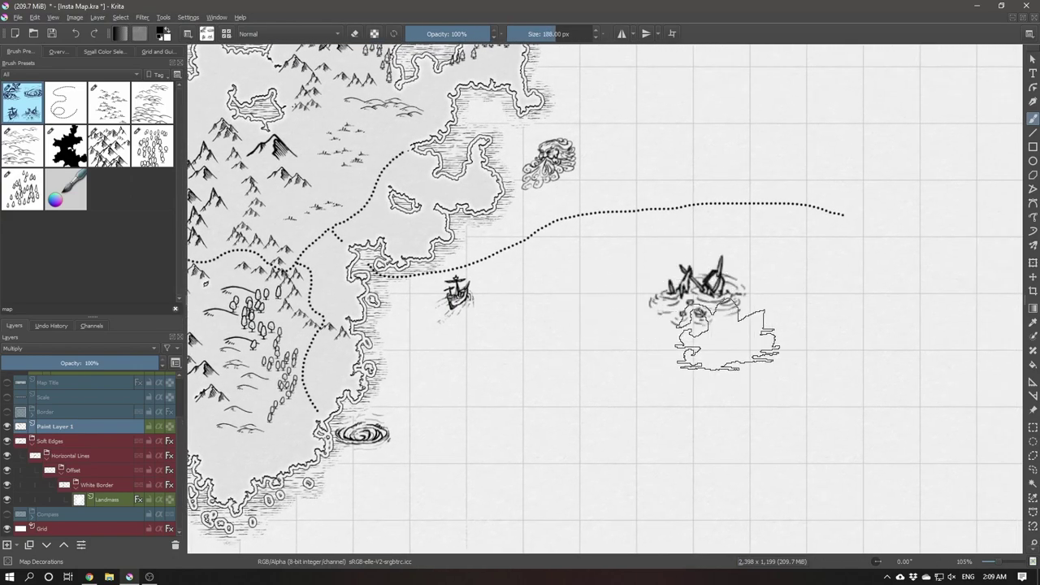
key("ctrl+z")
left_click(805, 304)
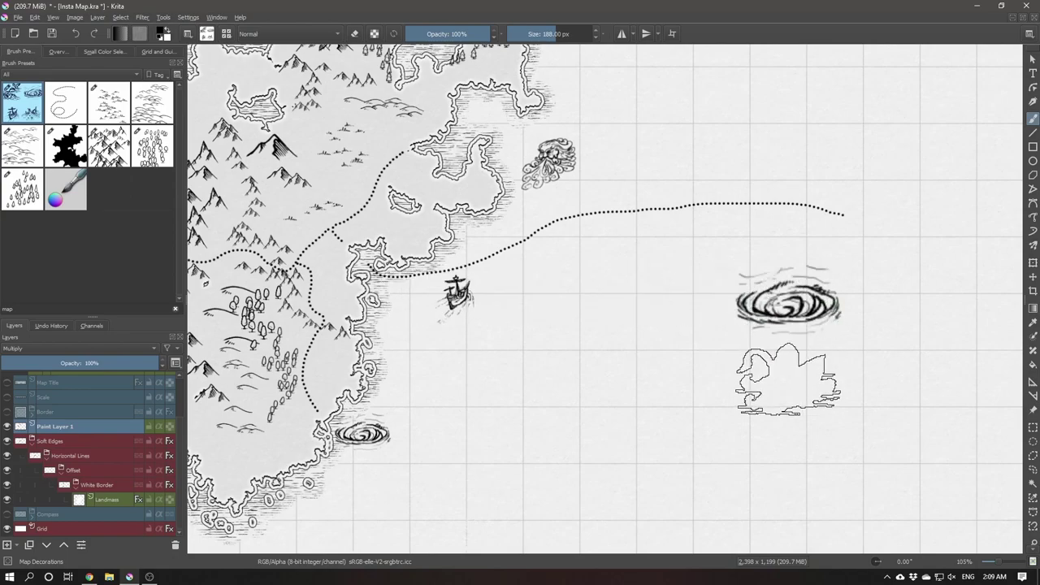
left_click_drag(696, 318, 887, 206)
Shrink the stamp size and place a small sea creature west of the island.
mouse_move(669, 351)
left_mouse_down()
mouse_move(731, 305)
mouse_move(699, 304)
left_mouse_up()
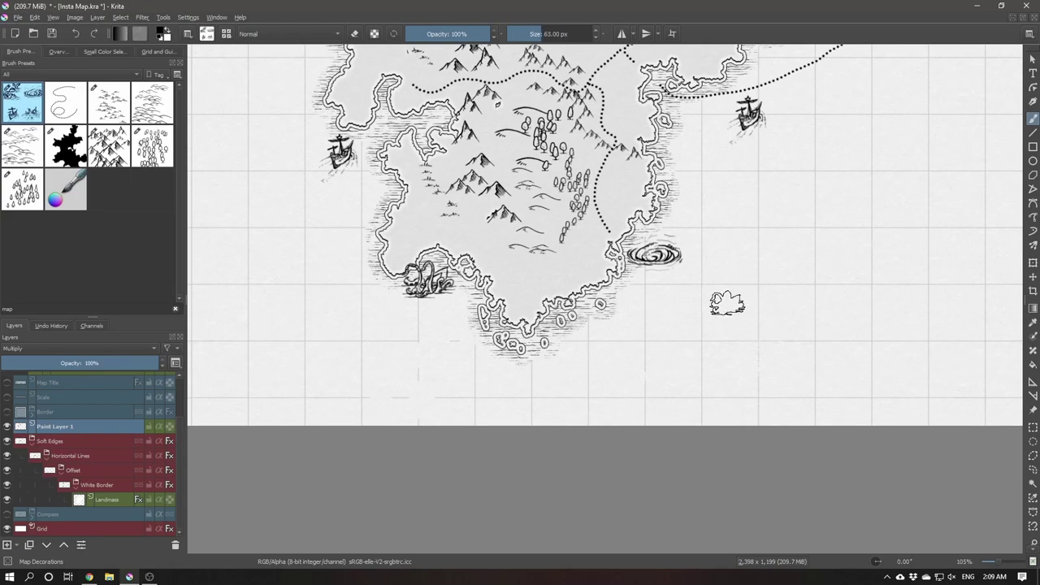
left_click_drag(322, 137, 475, 232)
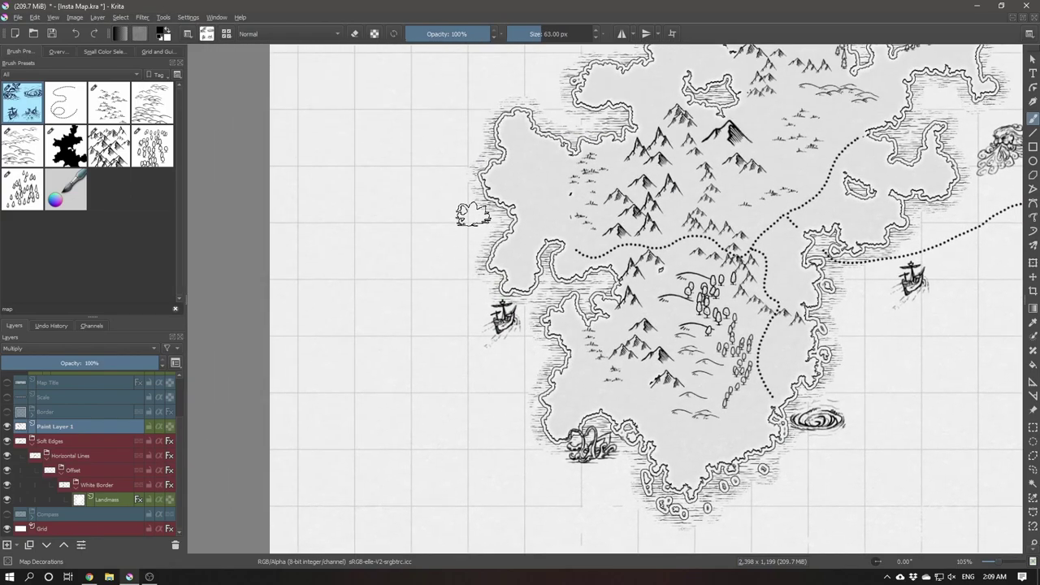
left_click(473, 214)
key("ctrl+z")
left_click(486, 228)
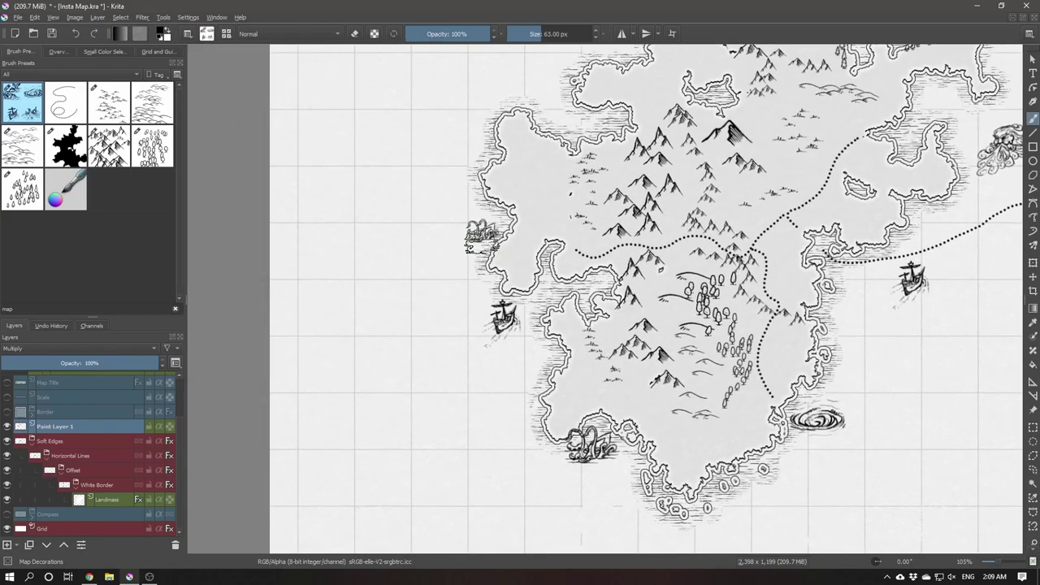
key("ctrl+z")
left_click(487, 224)
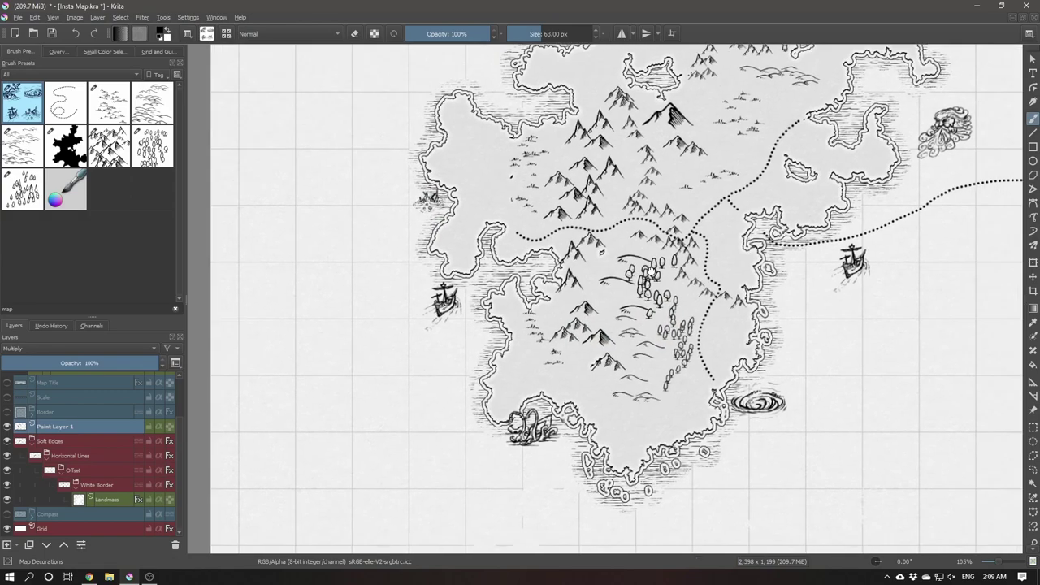
left_click_drag(747, 306, 508, 313)
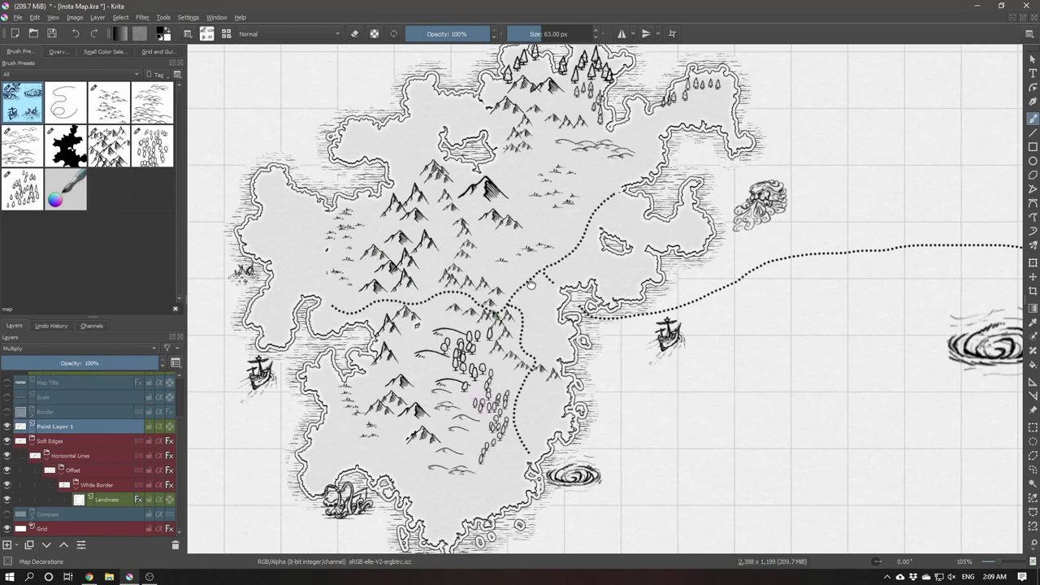
left_click_drag(531, 284, 499, 299)
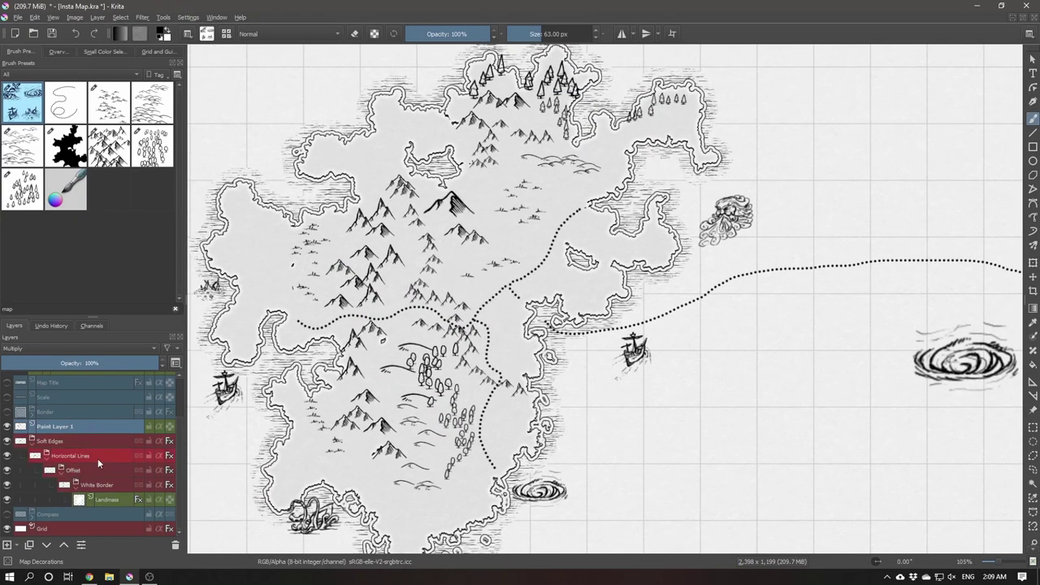
Show the Compass layer and move the compass rose out into the open sea.
left_click(7, 513)
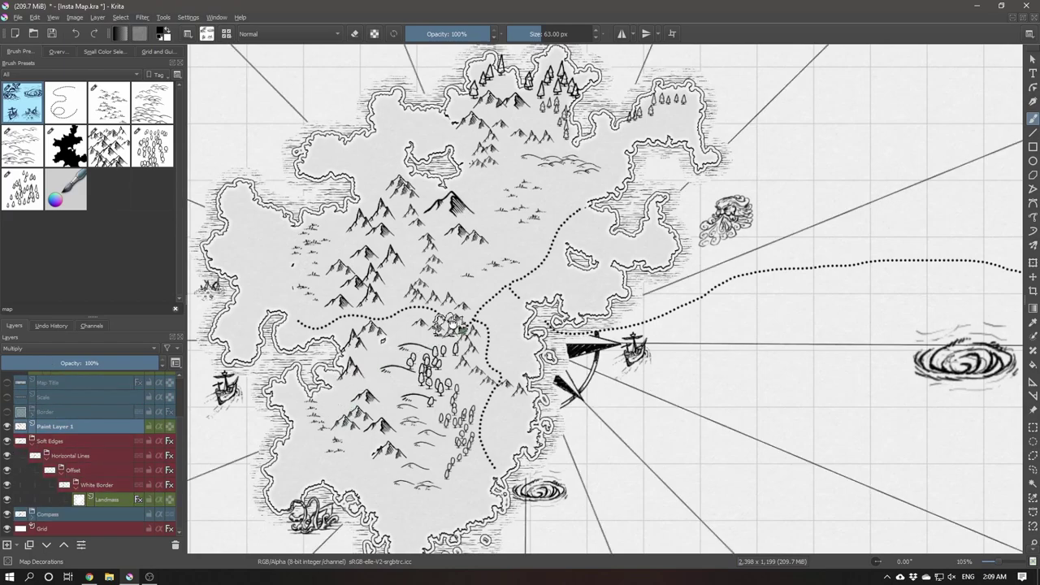
left_click_drag(453, 324, 397, 271)
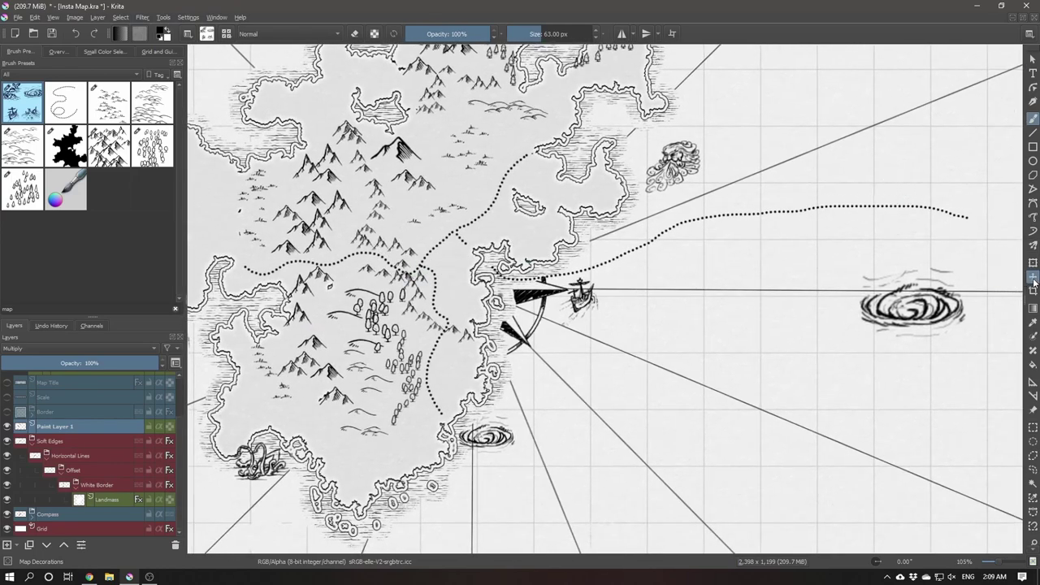
left_click(1033, 277)
left_click_drag(500, 309, 724, 388)
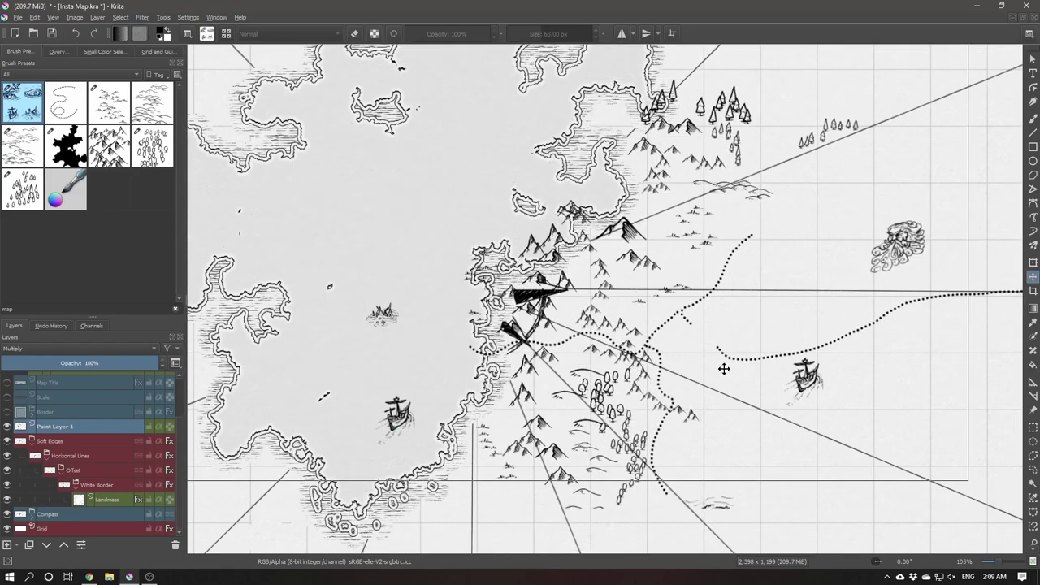
key("ctrl+z")
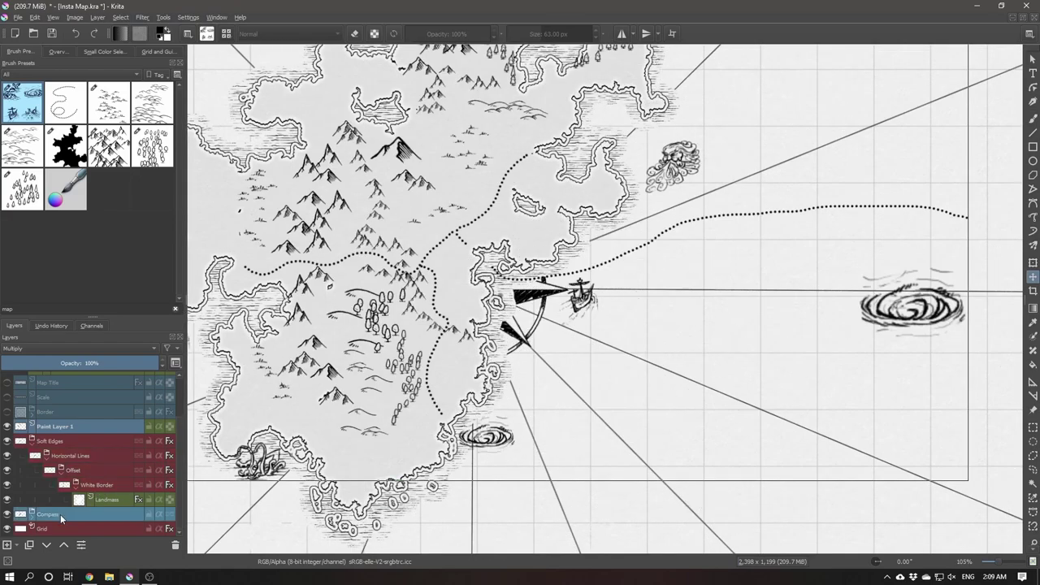
left_click(60, 514)
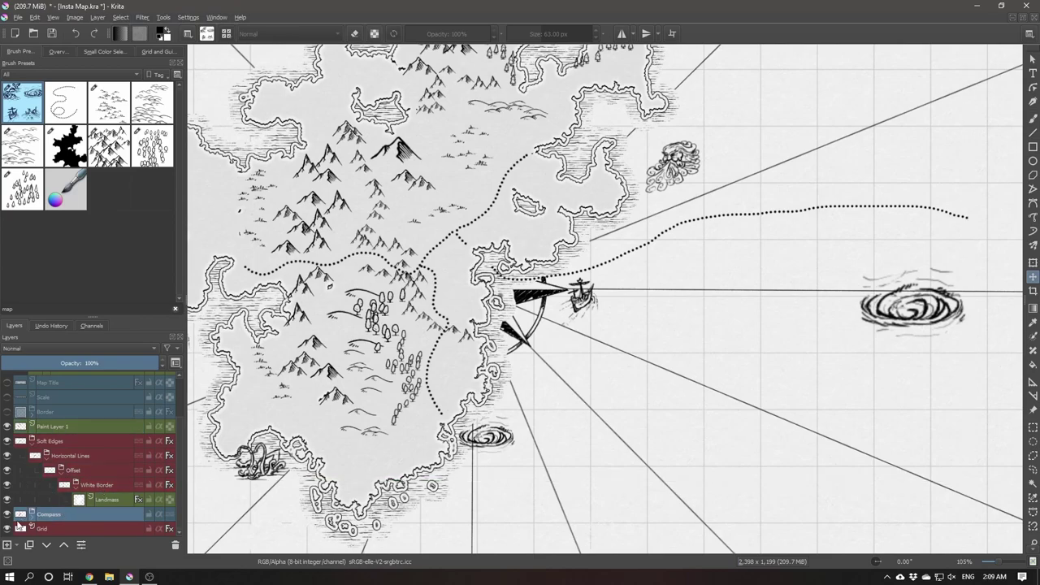
mouse_move(536, 307)
left_mouse_down()
mouse_move(764, 401)
mouse_move(783, 421)
left_mouse_up()
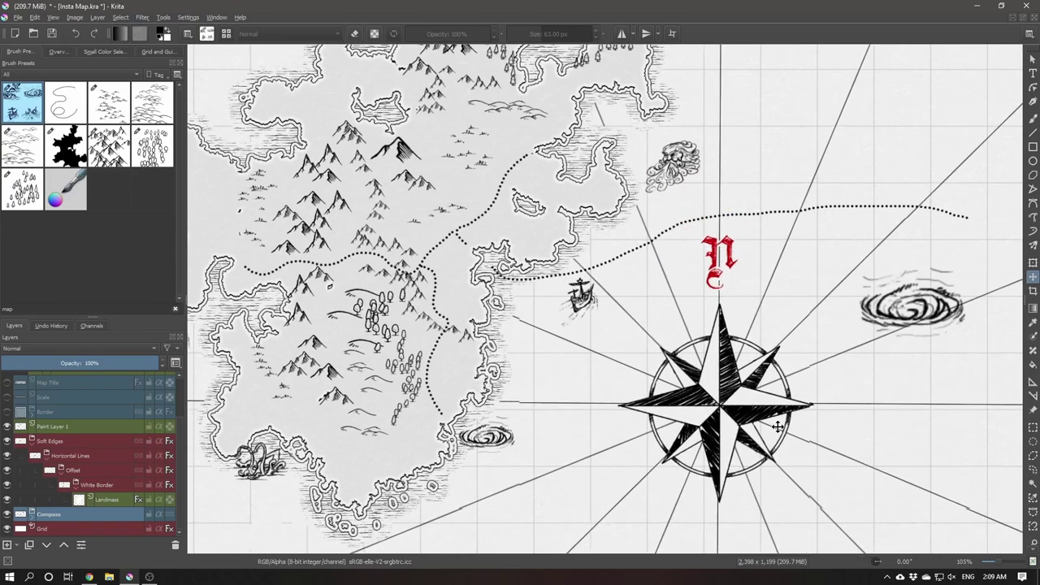
left_click_drag(782, 421, 768, 433)
key("2")
key("b")
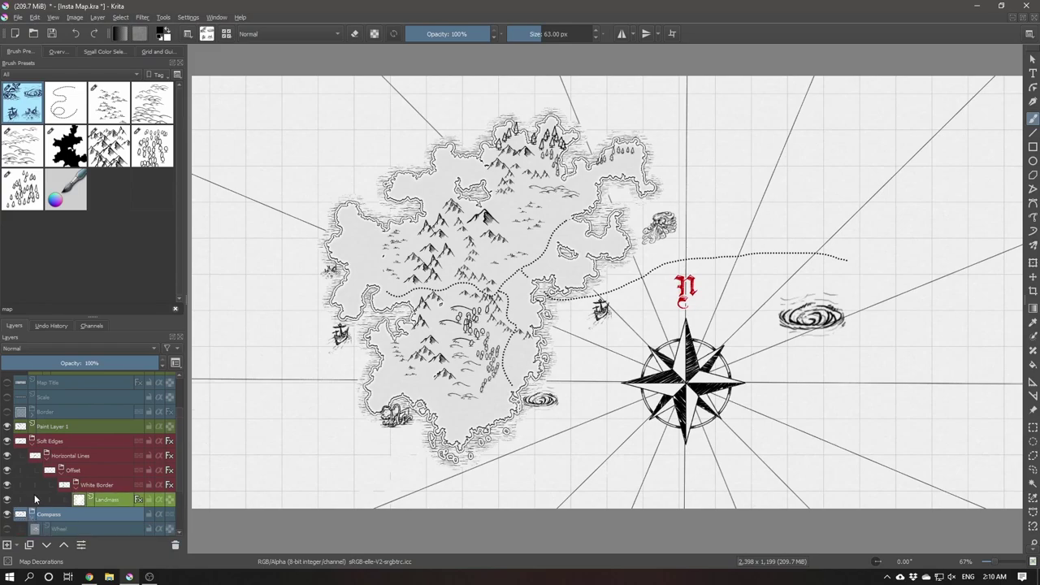
Preview the skull and sun face compass centres, then hide them again.
scroll(34, 494, "up", 2)
scroll(79, 458, "down", 2)
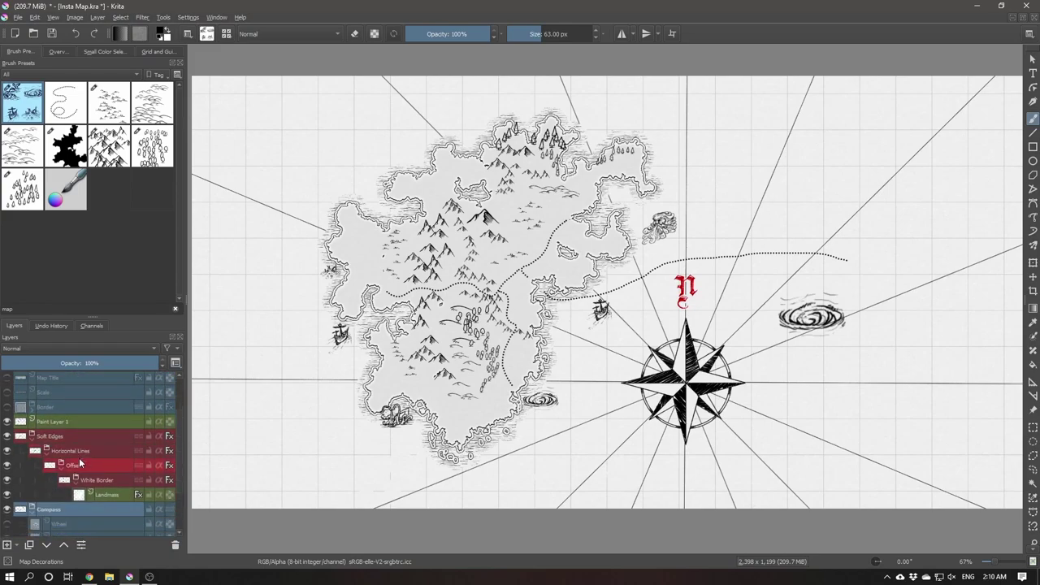
scroll(79, 457, "down", 3)
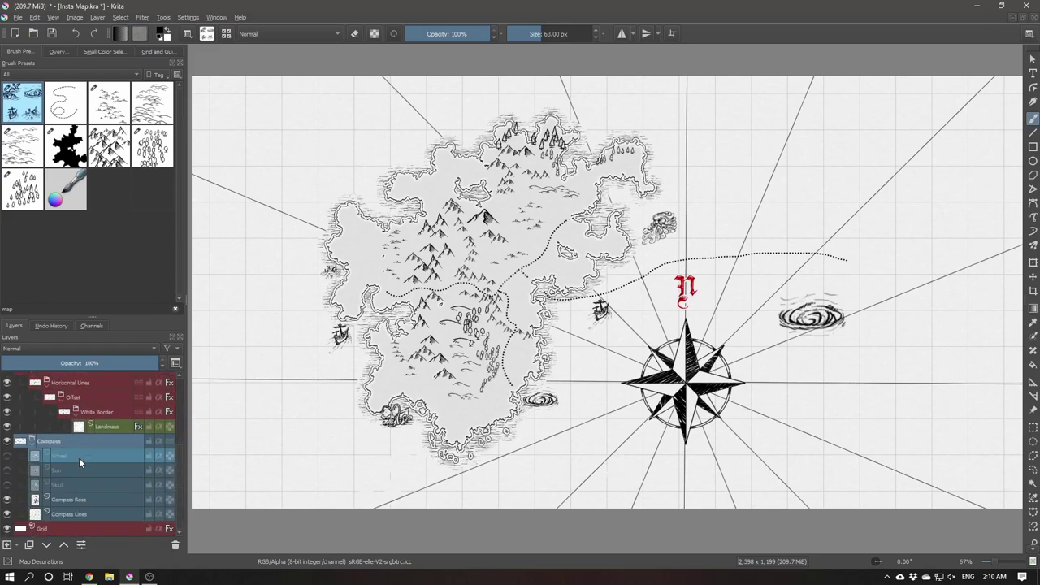
left_click(7, 485)
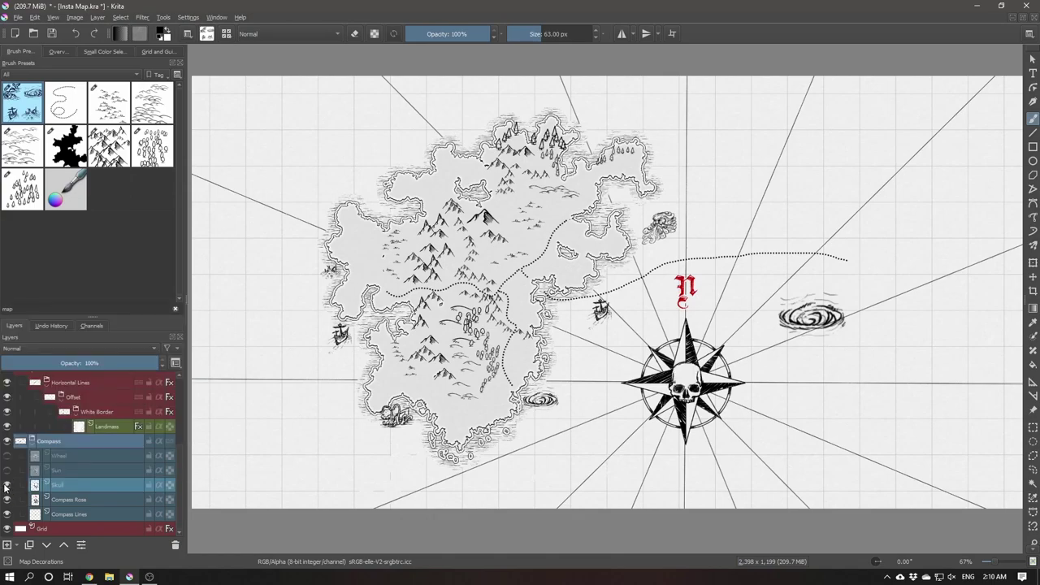
left_click(6, 485)
left_click(6, 470)
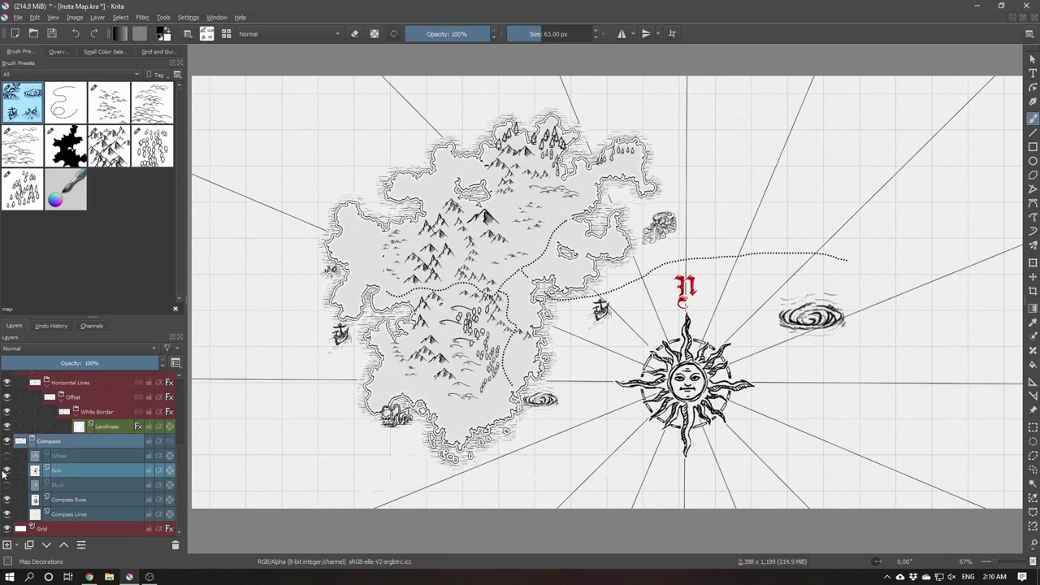
left_click(7, 471)
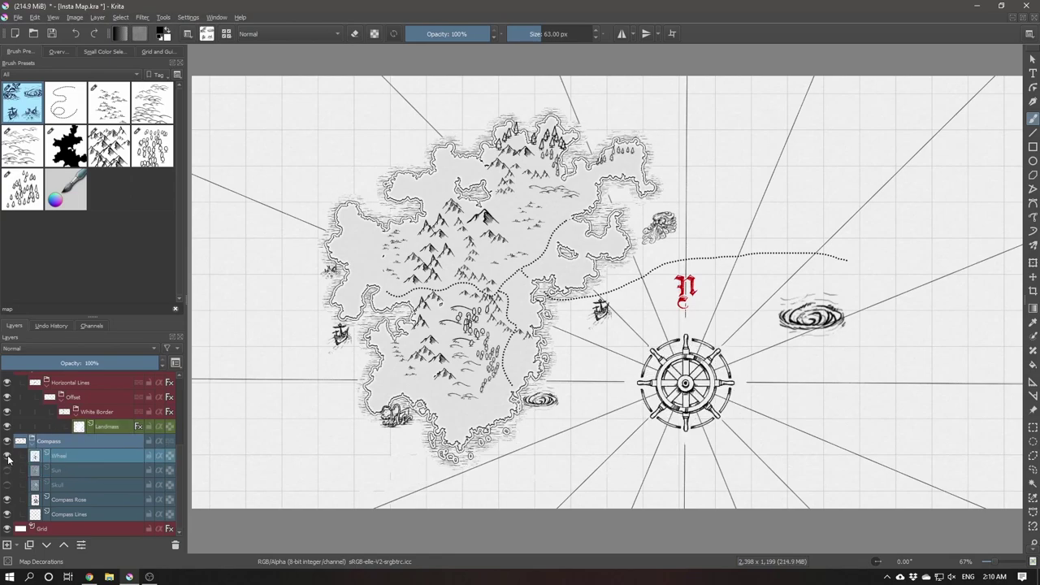
Hide the ship's wheel, show the star compass rose, and select Compass Lines.
scroll(845, 442, "down", 2)
scroll(782, 401, "down", 2)
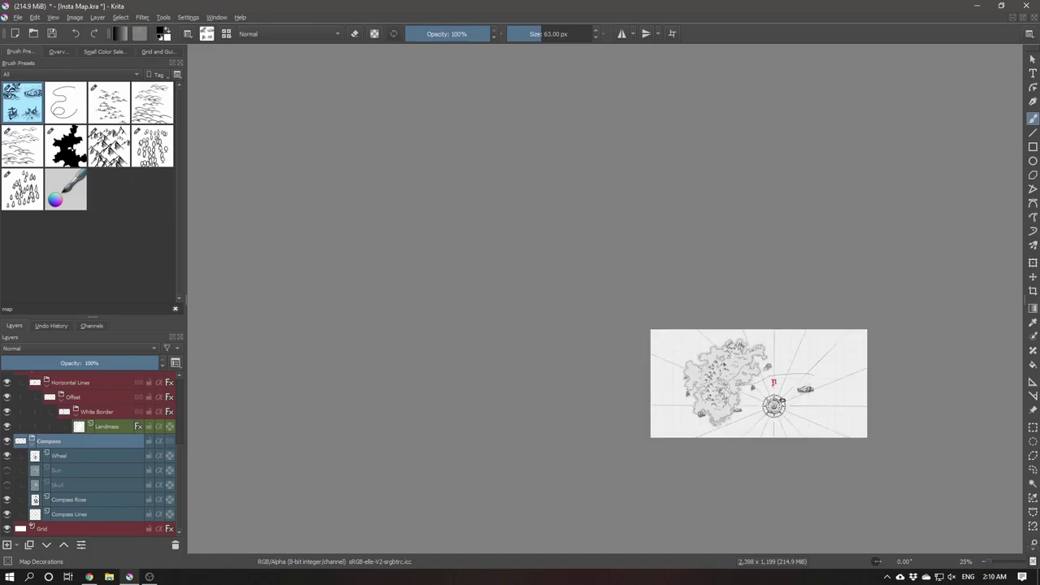
scroll(782, 401, "down", 2)
scroll(782, 401, "up", 10)
scroll(781, 402, "down", 1)
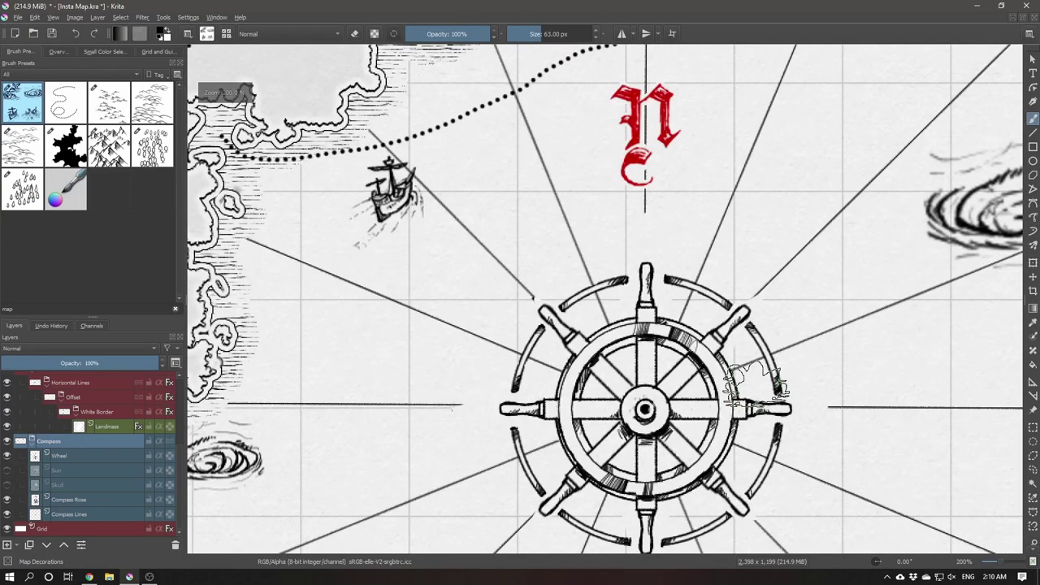
scroll(755, 384, "down", 6)
scroll(756, 384, "up", 4)
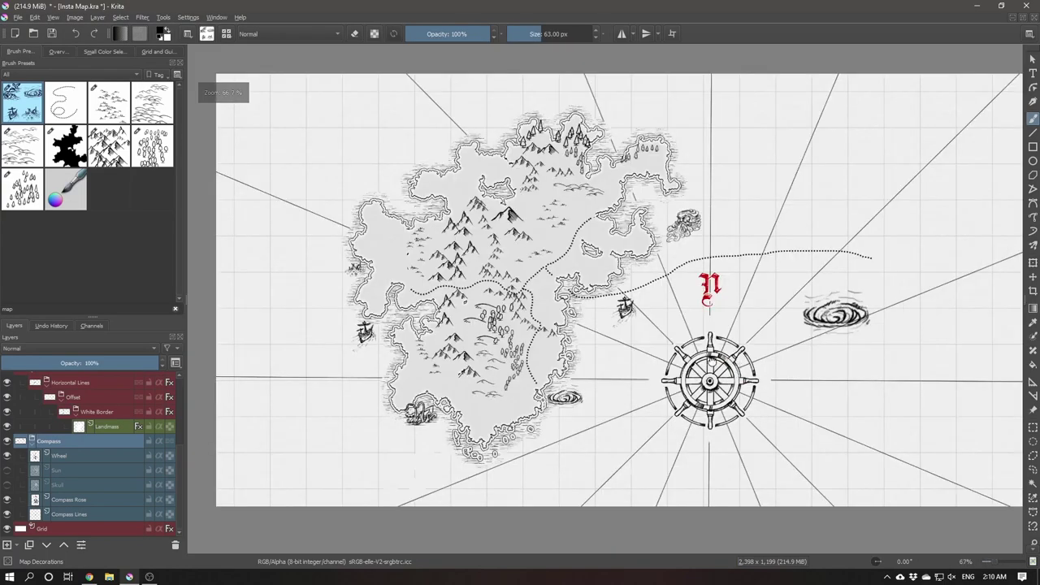
left_click(6, 456)
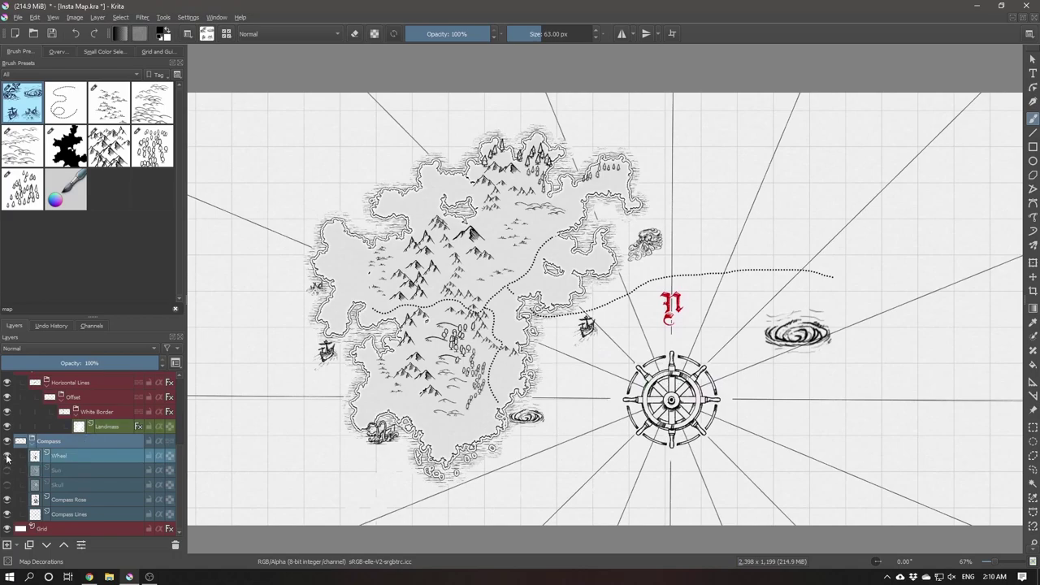
left_click(16, 486)
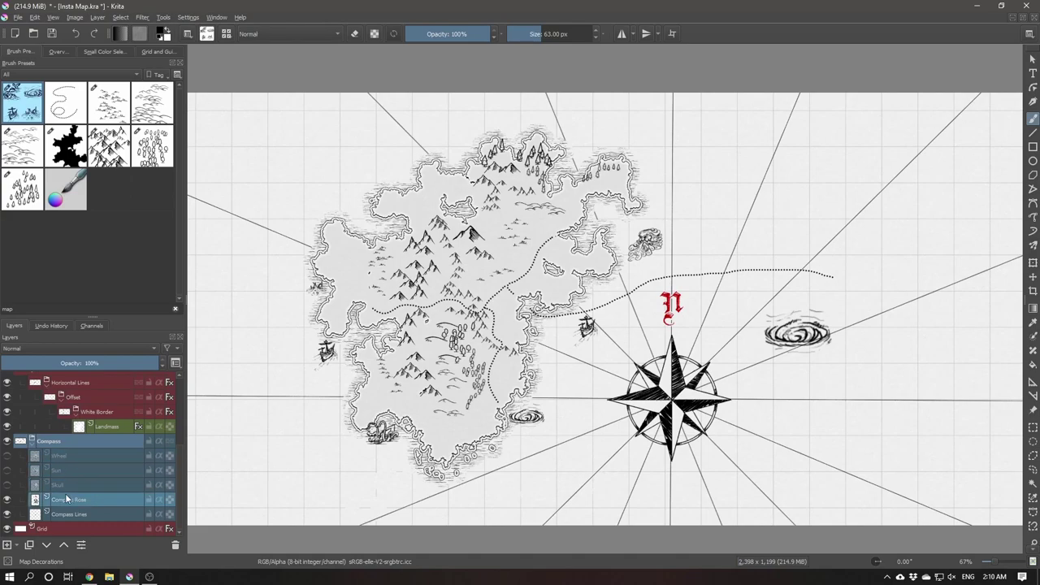
left_click(5, 500)
left_click(5, 514)
left_click(6, 515)
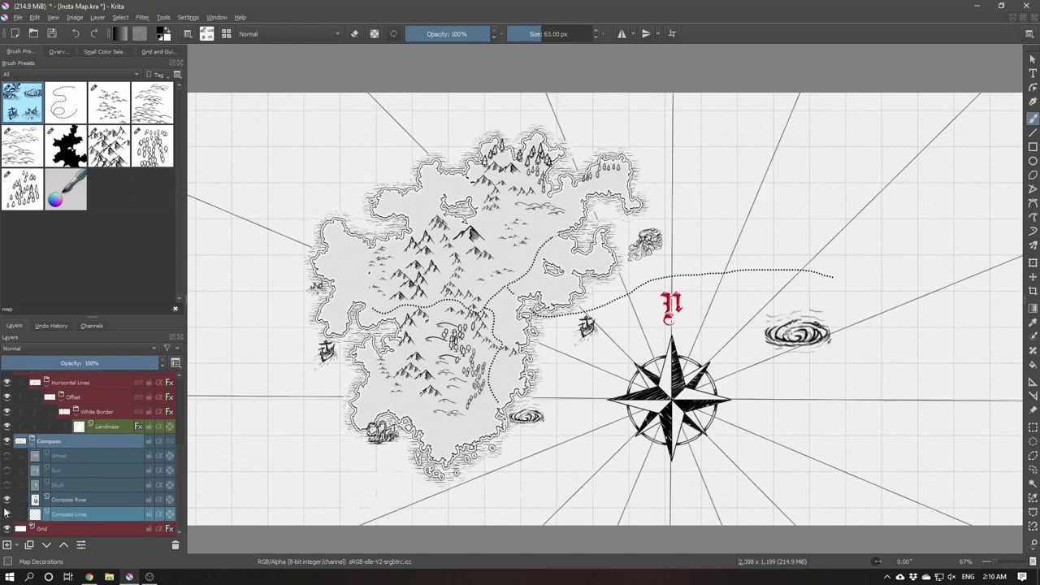
left_click(77, 512)
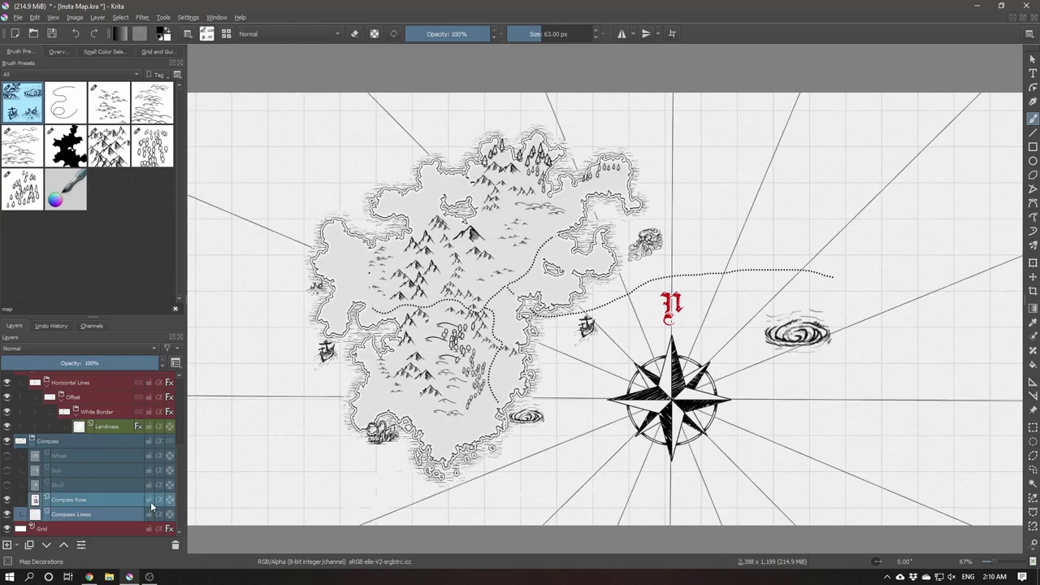
Duplicate the Compass Lines layer and move the copy to the upper-left sea.
key("ctrl")
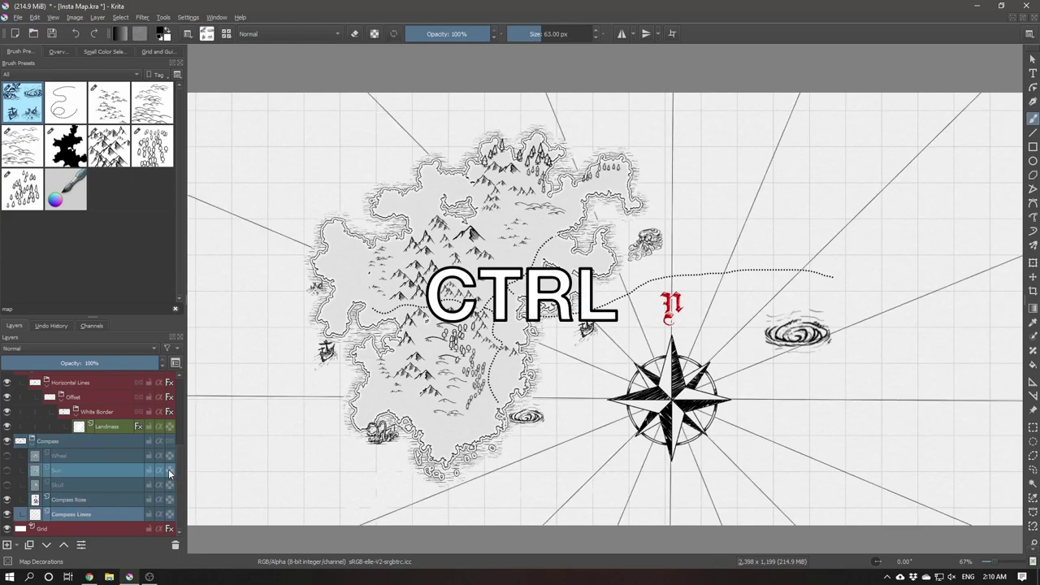
key("ctrl+j")
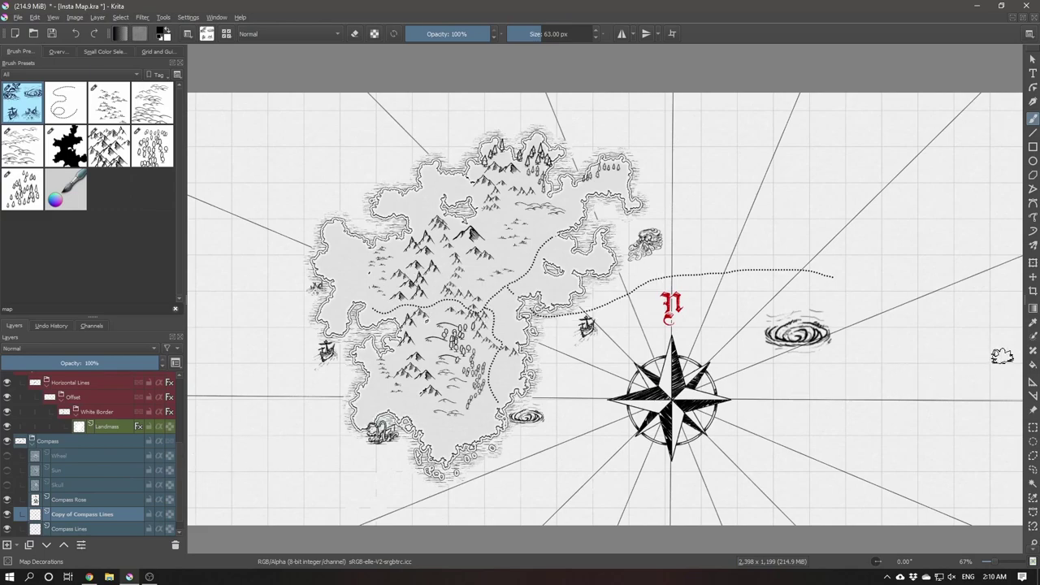
left_click(1033, 277)
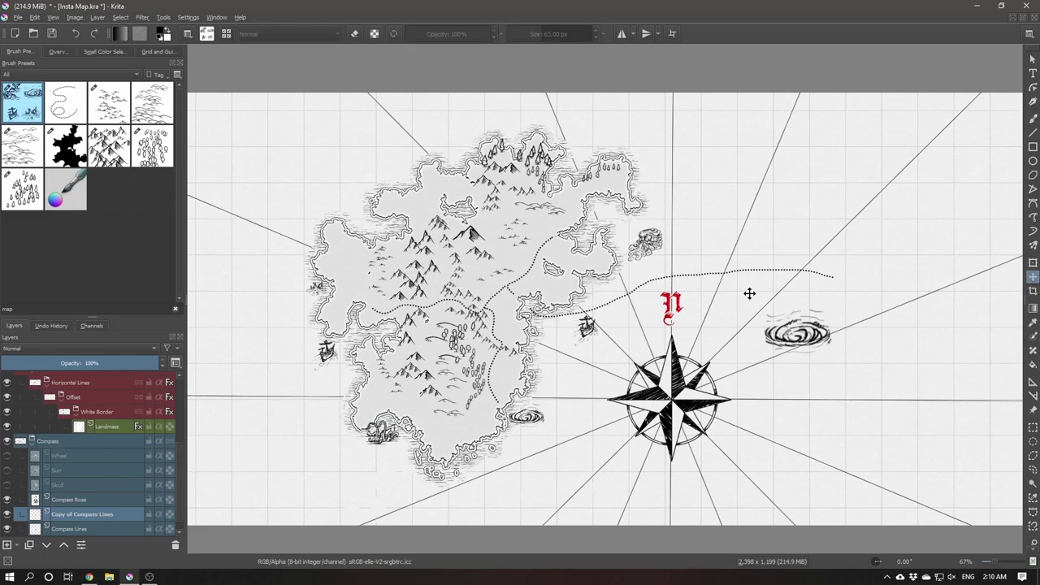
mouse_move(733, 343)
left_mouse_down()
mouse_move(491, 176)
mouse_move(269, 143)
left_mouse_up()
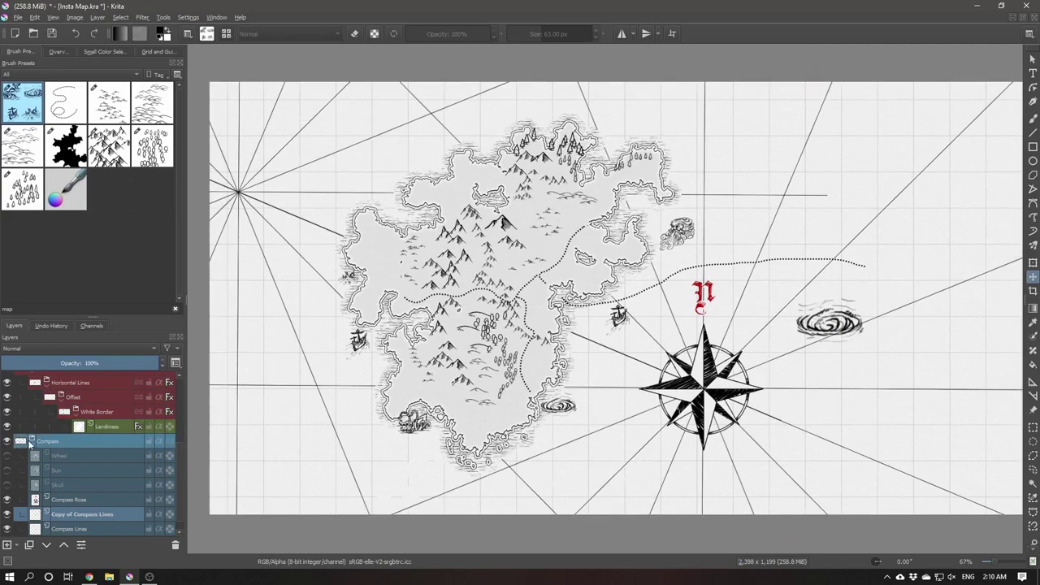
Collapse the Compass group, show and expand the Border group, and pick Corner 4.
left_click(31, 442)
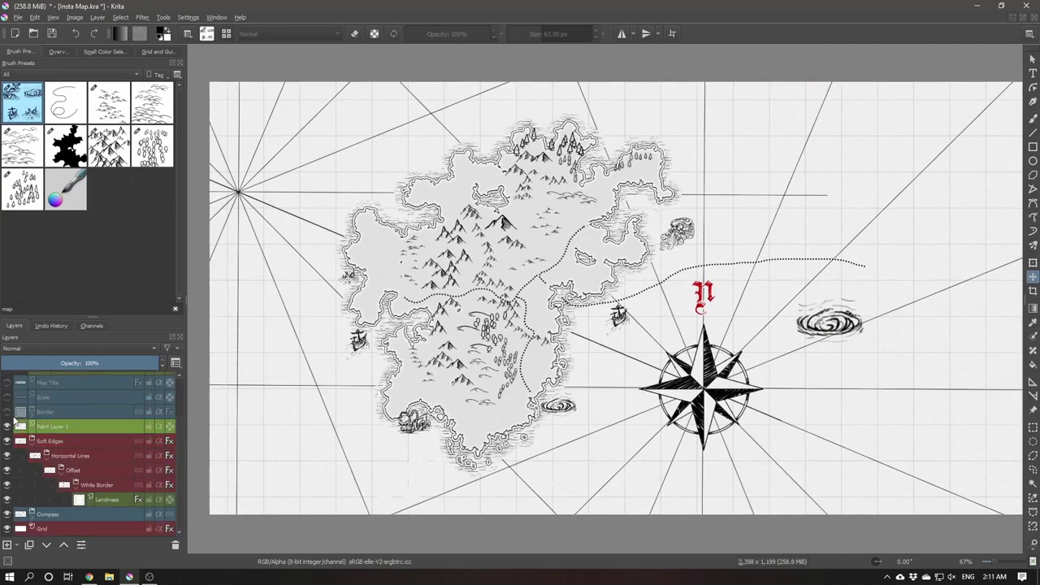
left_click(58, 410)
left_click(6, 412)
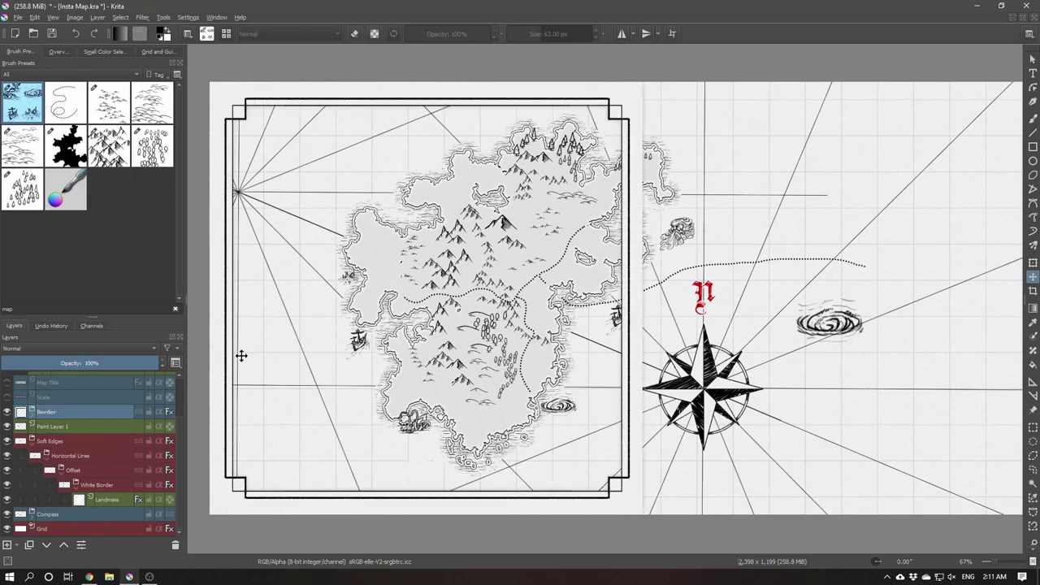
left_click(32, 412)
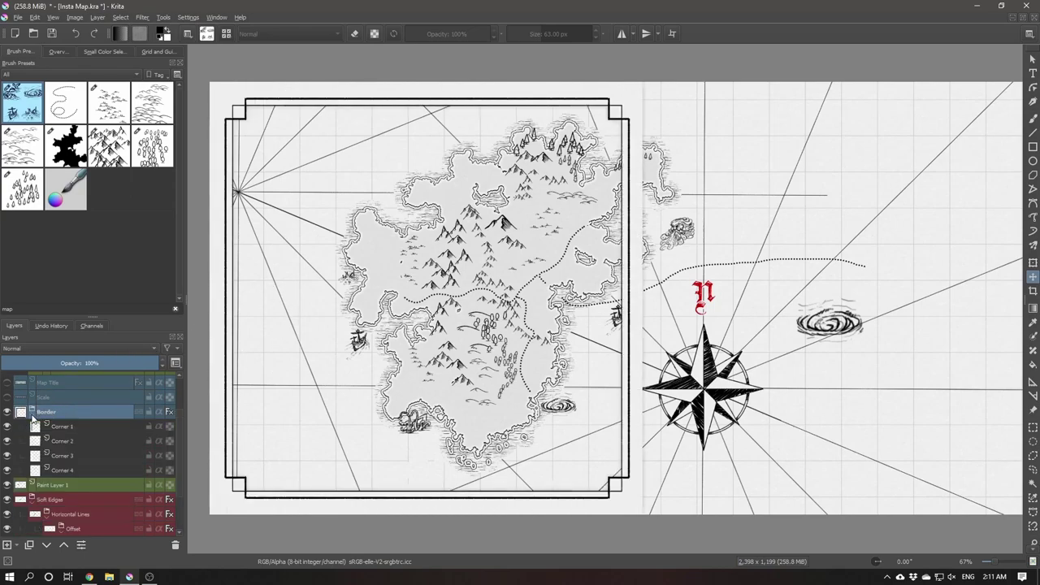
left_click(77, 440)
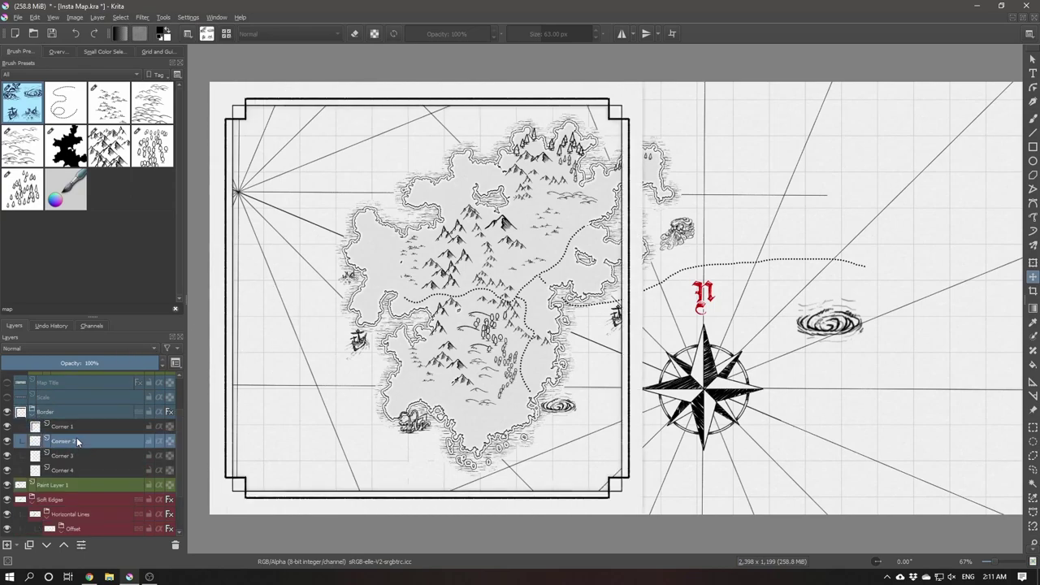
left_click(78, 456)
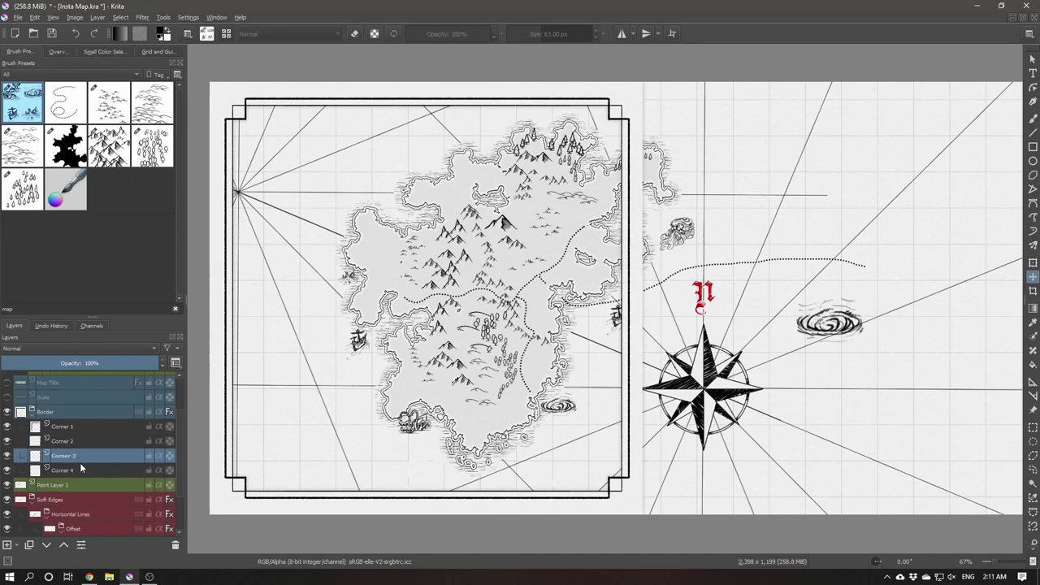
left_click(72, 467)
left_click(7, 470)
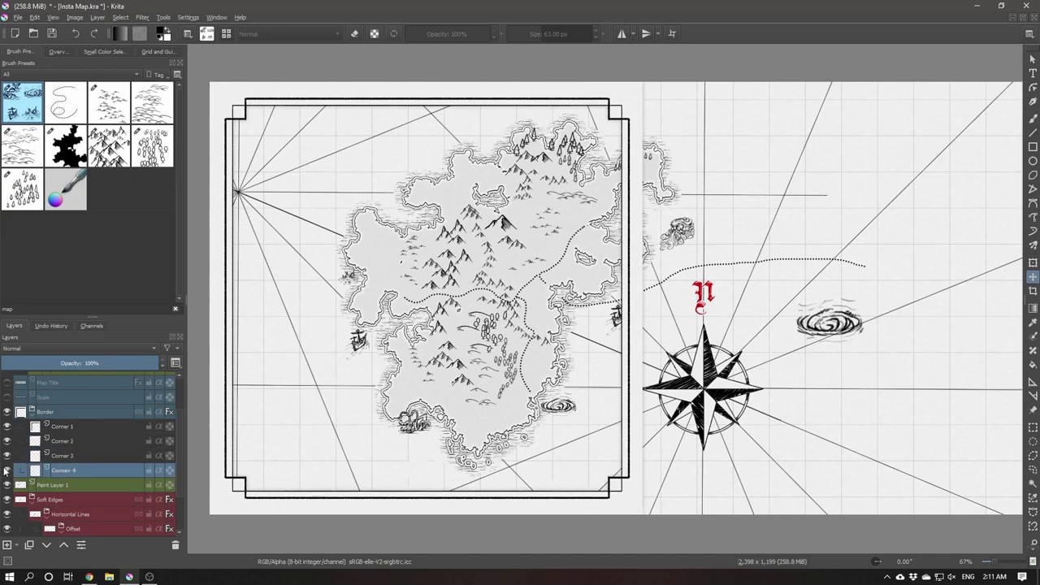
left_click(6, 470)
left_click(6, 469)
Move the Corner 4 bottom-right piece to the right edge, then show and select Corner 2.
mouse_move(611, 361)
left_mouse_down()
mouse_move(920, 361)
mouse_move(905, 365)
left_mouse_up()
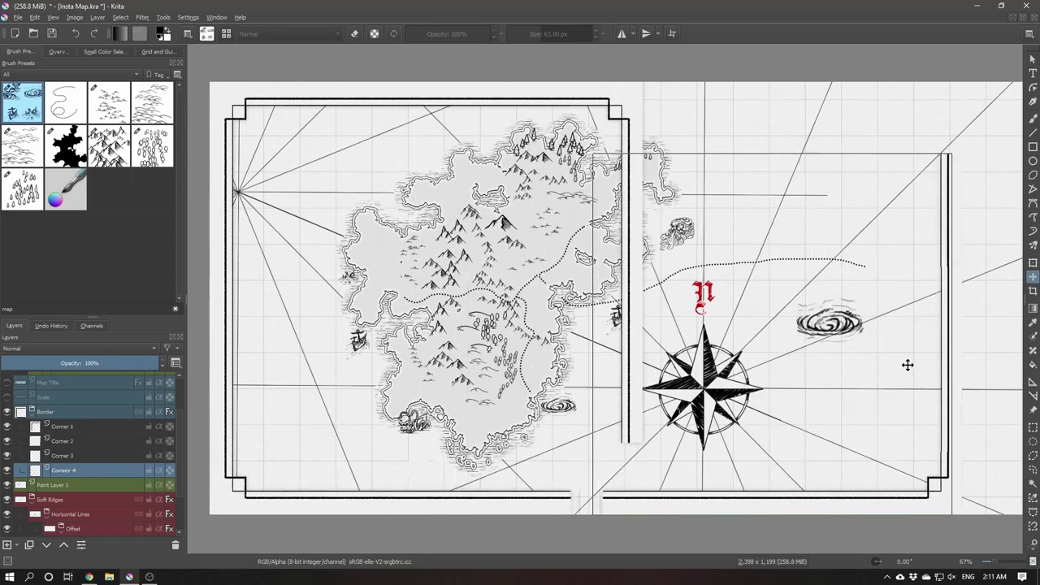
key("b")
key("t")
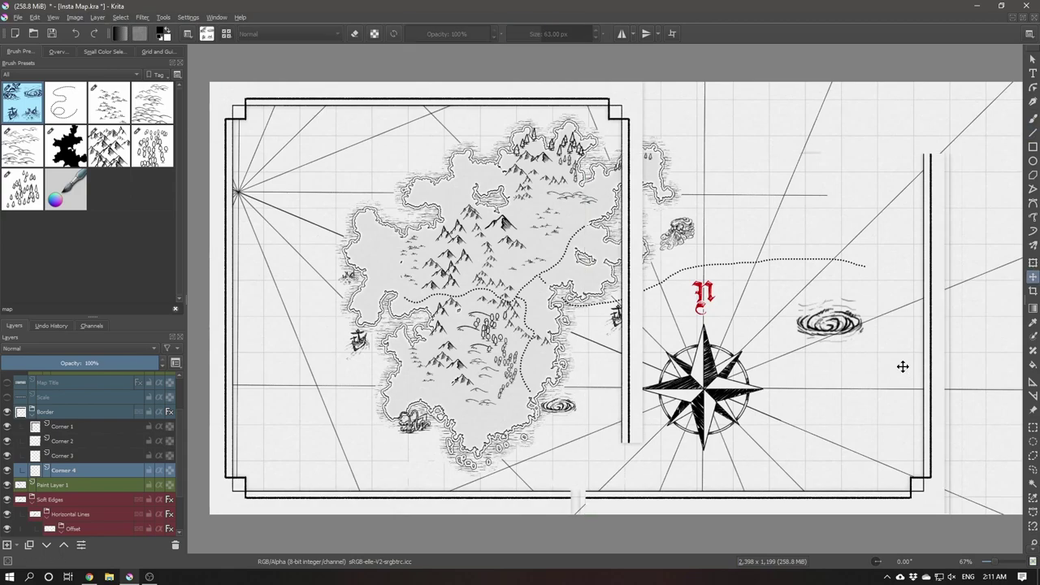
left_click_drag(935, 364, 922, 367)
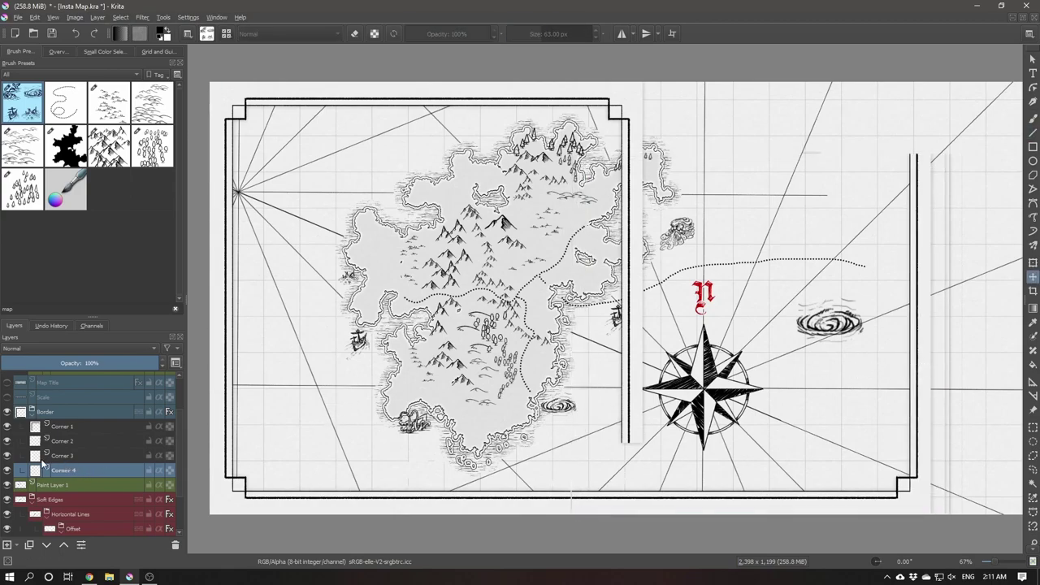
left_click(7, 456)
left_click(7, 441)
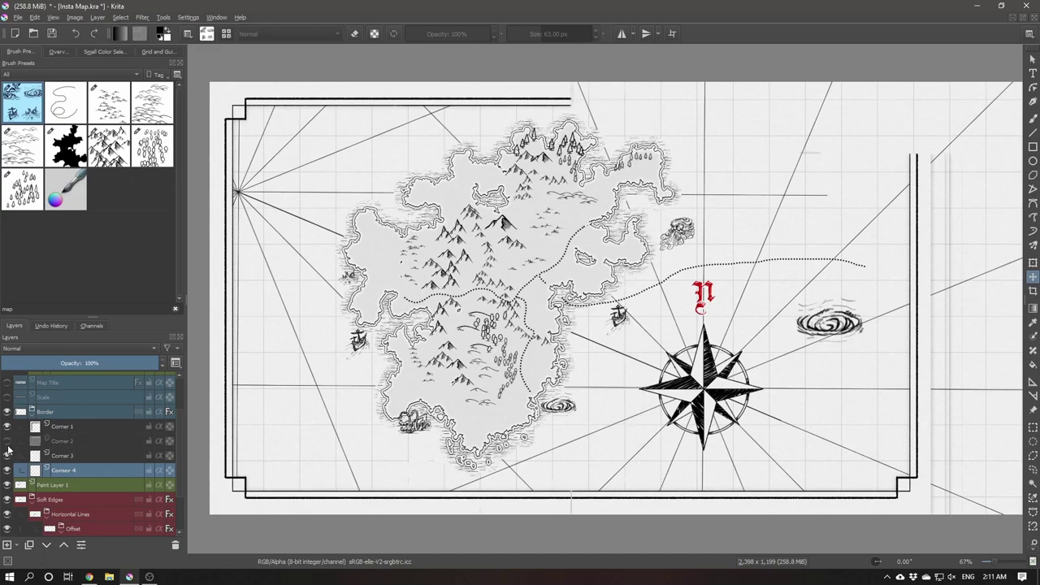
left_click(7, 441)
left_click(65, 441)
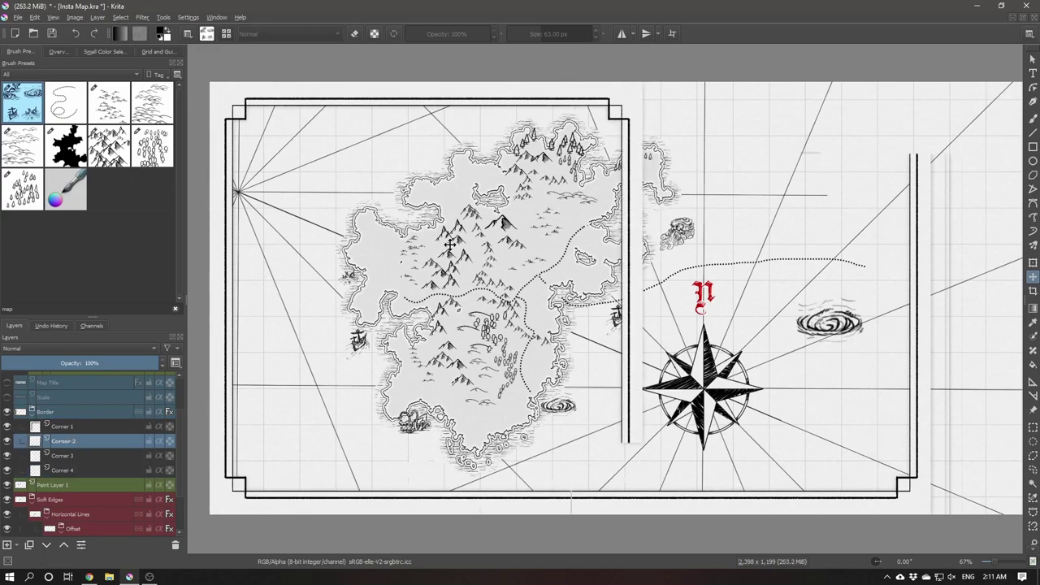
Move the top-right border corner right so the border lines join up.
left_click_drag(693, 165, 875, 177)
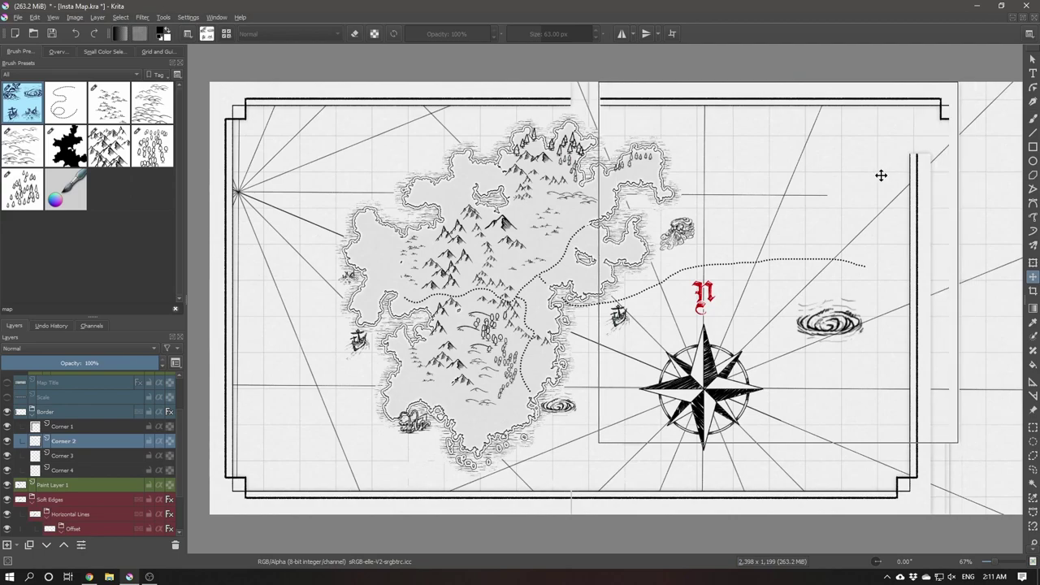
scroll(949, 452, "up", 10)
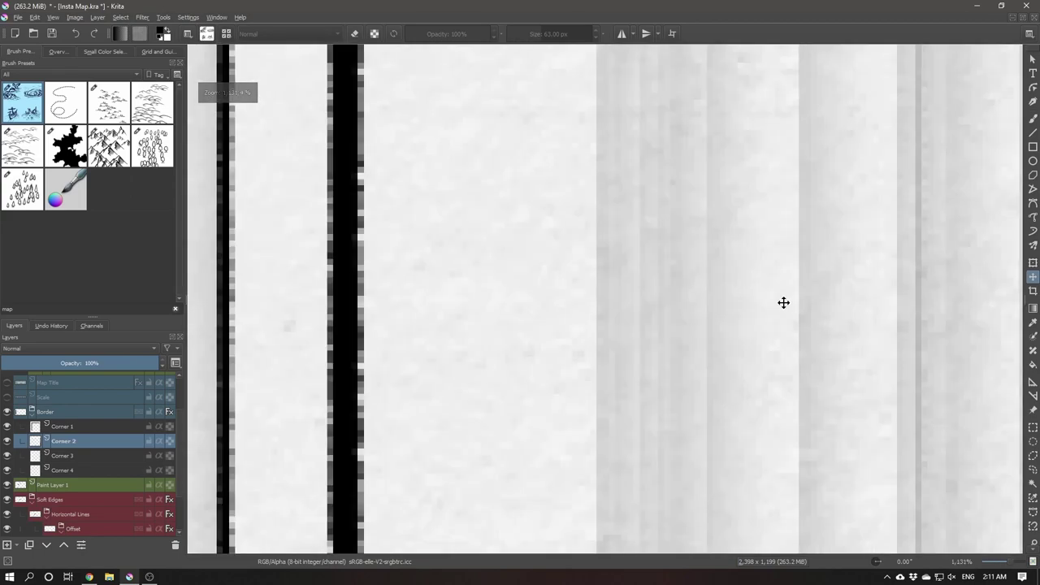
mouse_move(742, 303)
left_mouse_down()
mouse_move(815, 187)
mouse_move(734, 249)
mouse_move(726, 165)
mouse_move(672, 286)
mouse_move(604, 260)
mouse_move(632, 258)
left_mouse_up()
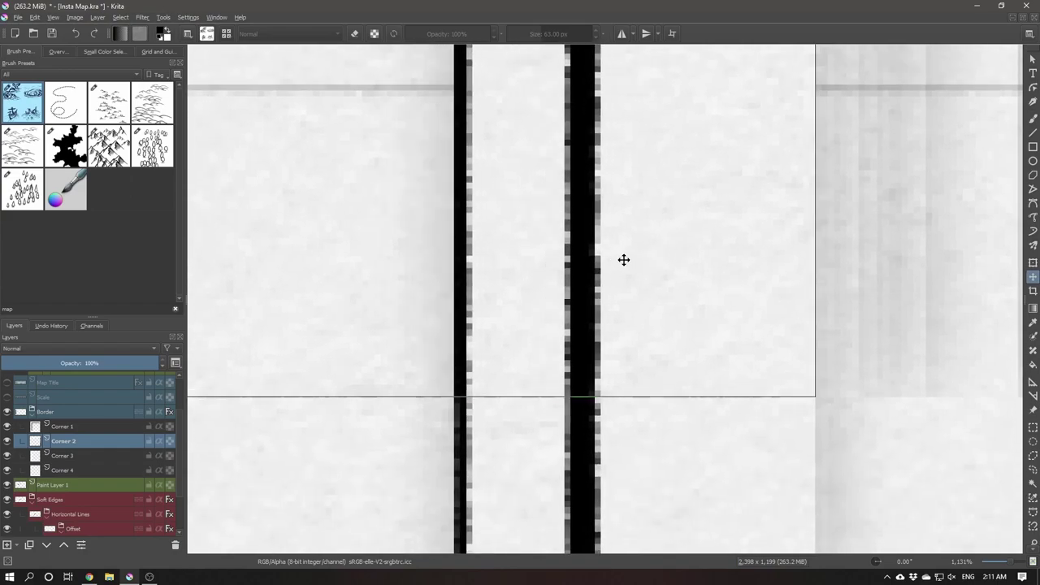
scroll(739, 308, "up", 5)
scroll(739, 308, "down", 15)
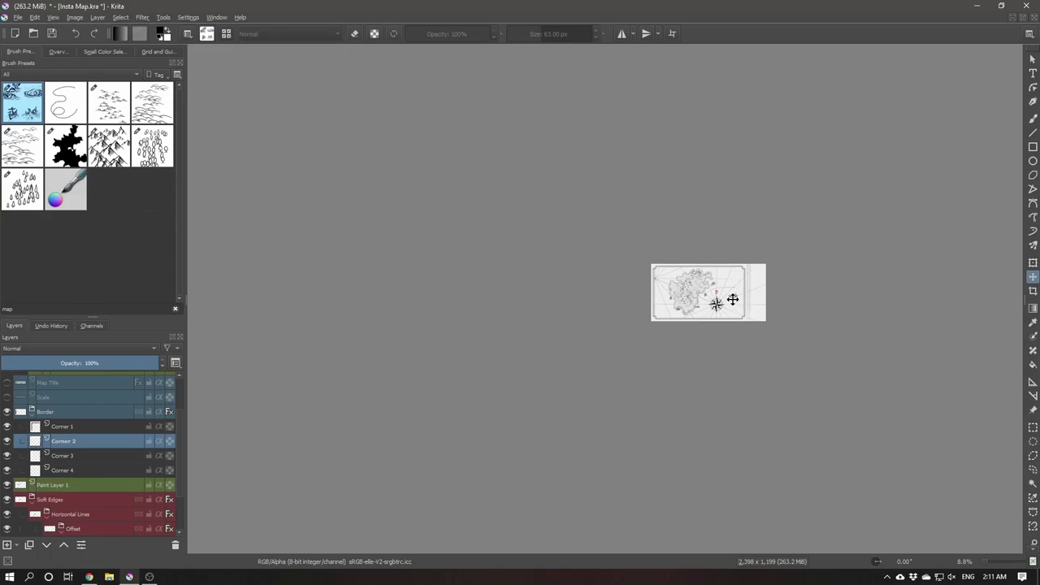
scroll(733, 300, "up", 3)
scroll(691, 270, "up", 1)
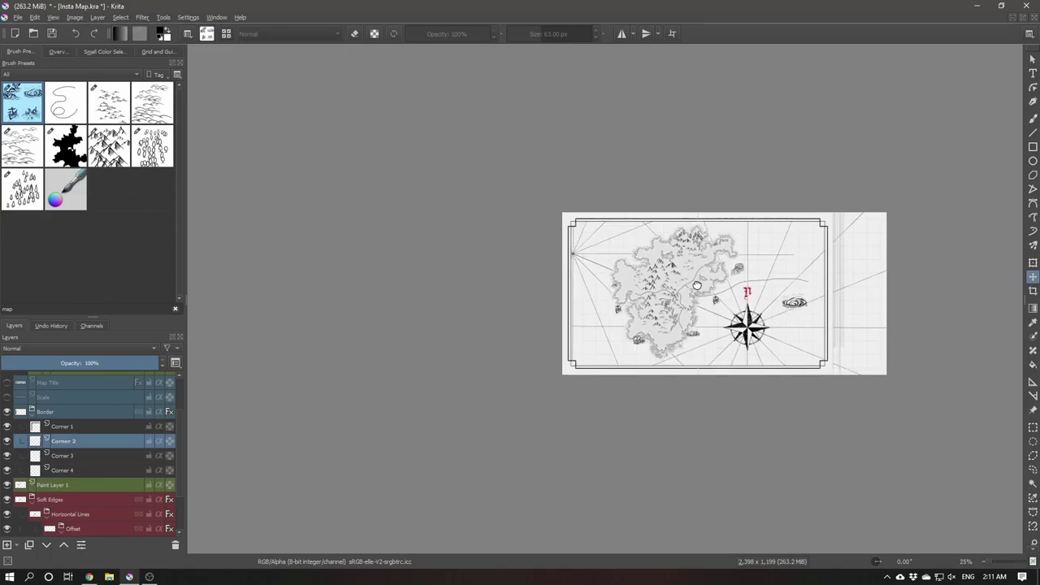
scroll(673, 299, "up", 1)
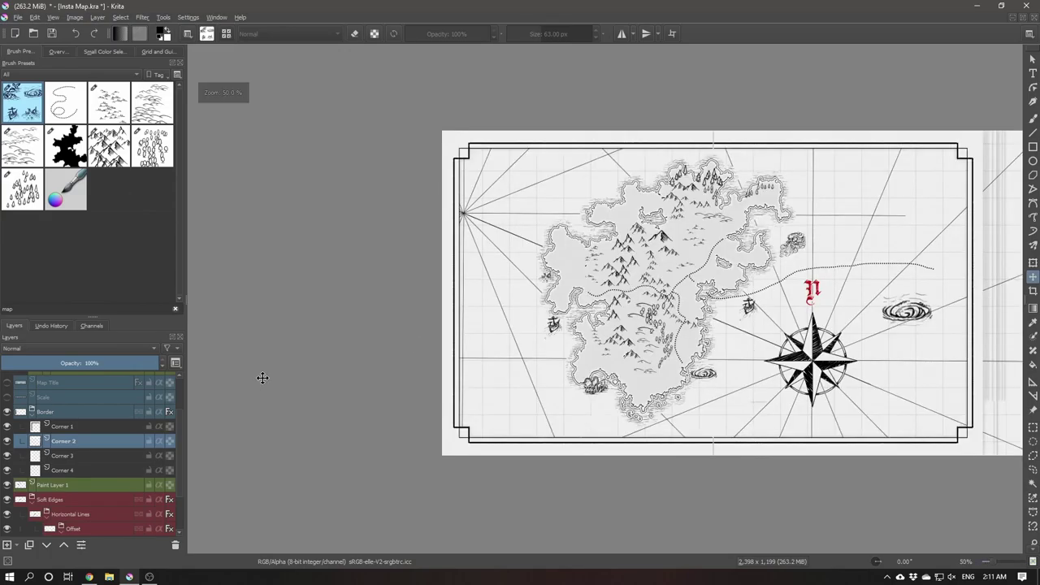
Collapse the Border group and show the Scale layer.
left_click(30, 412)
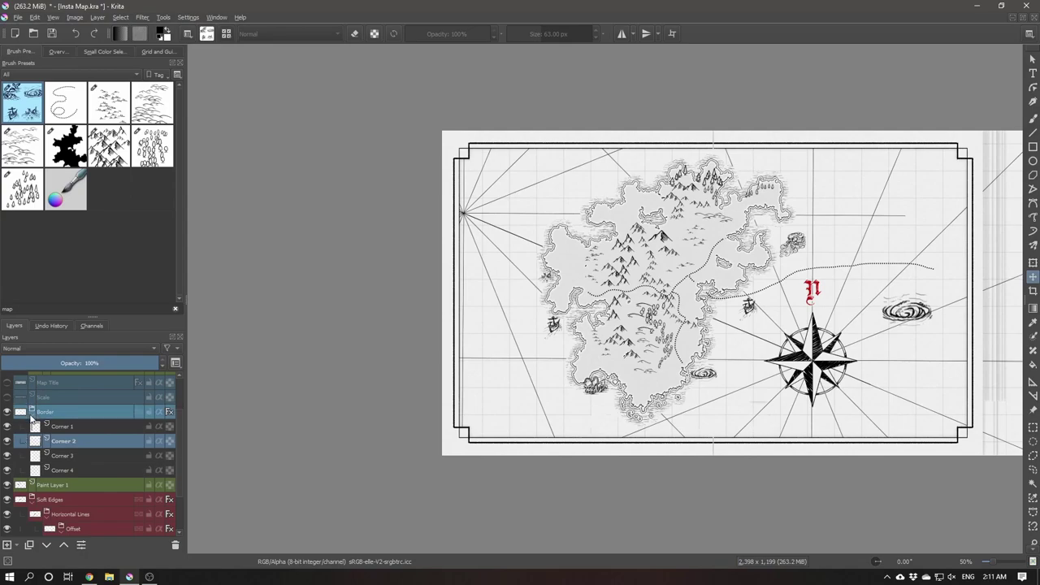
left_click(31, 412)
left_click(7, 397)
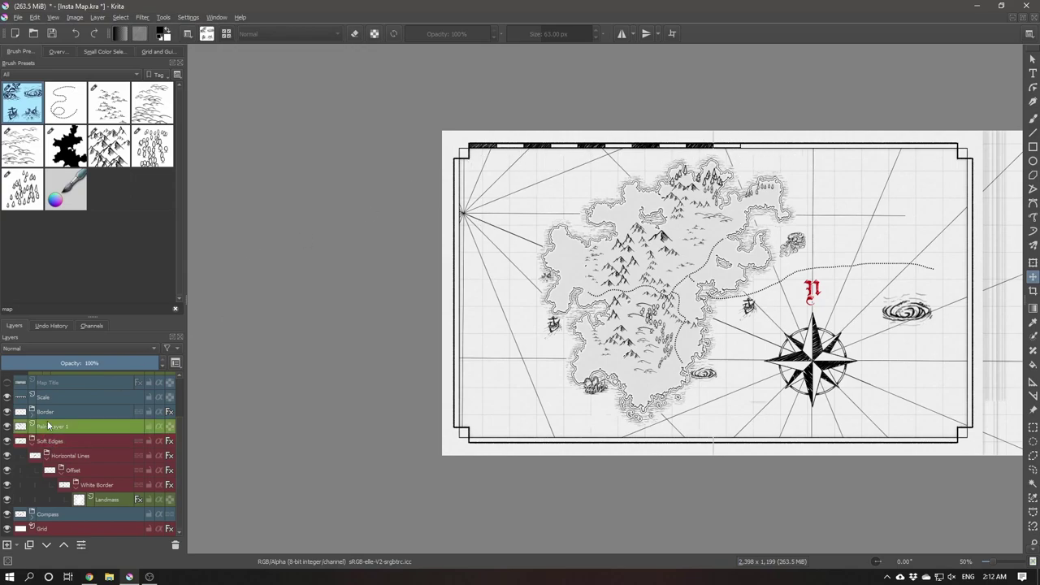
Duplicate the Scale layer and fit the copy along the top border to the right.
left_click(11, 402)
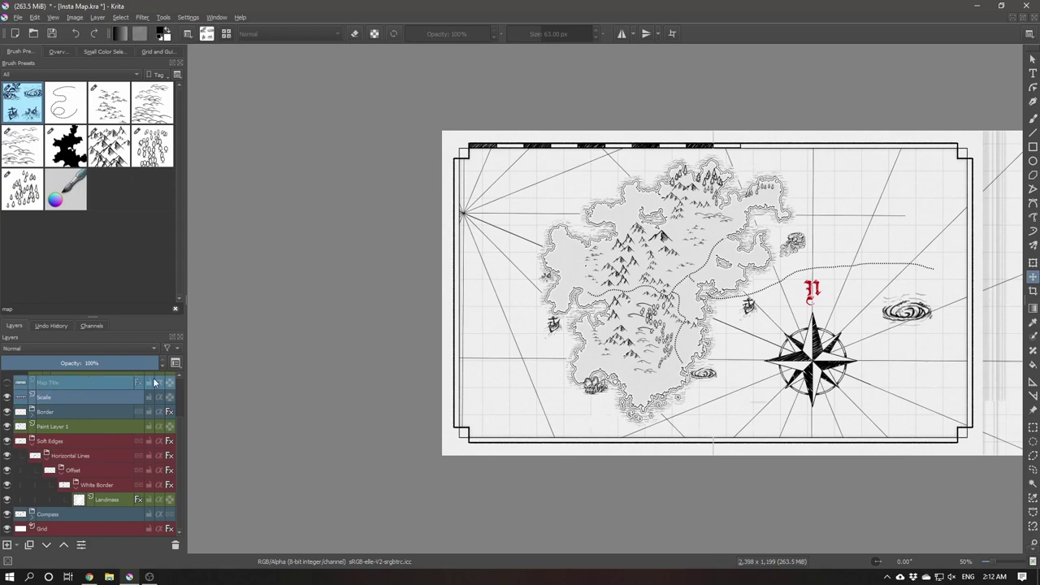
key("ctrl+j")
left_click_drag(520, 149, 791, 151)
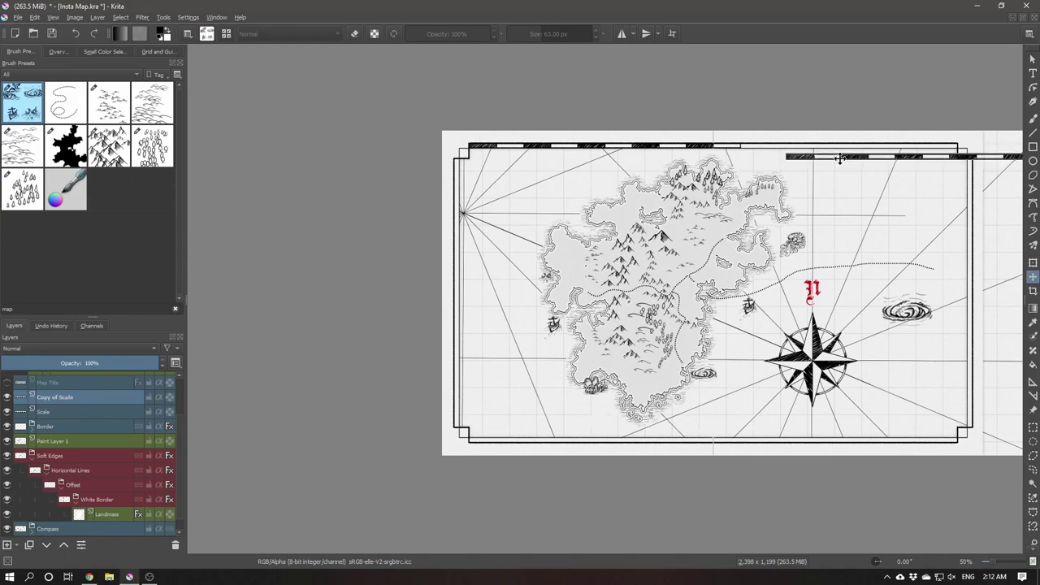
scroll(790, 151, "down", 1)
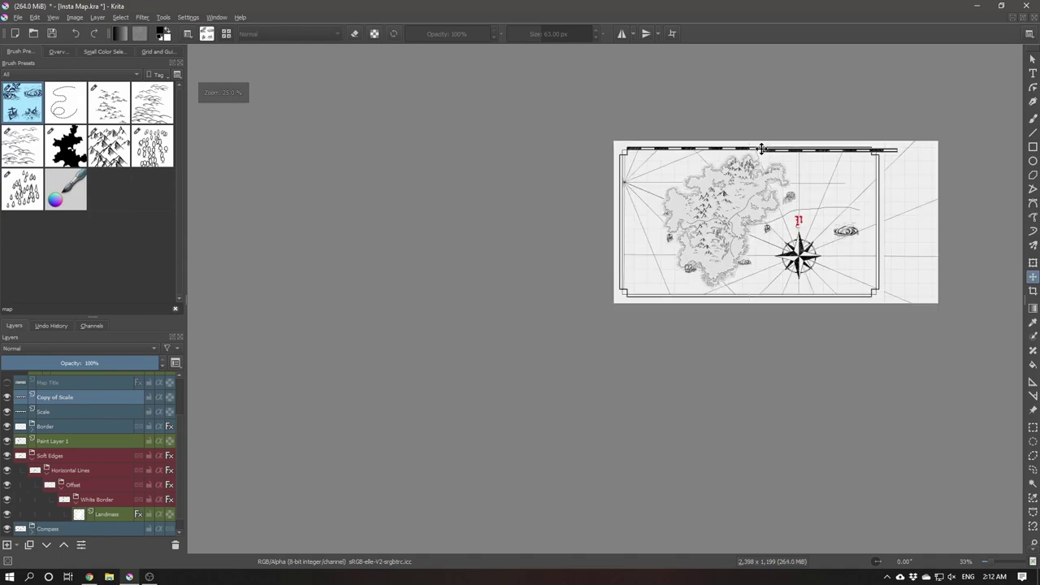
scroll(780, 150, "up", 2)
scroll(723, 147, "up", 5)
left_click_drag(590, 150, 307, 189)
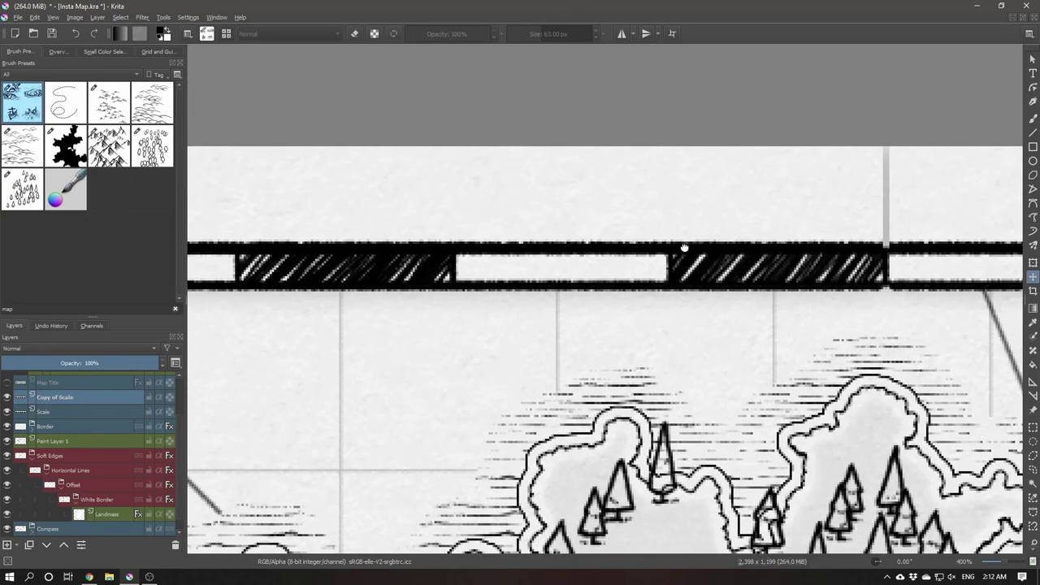
left_click_drag(659, 242, 747, 206)
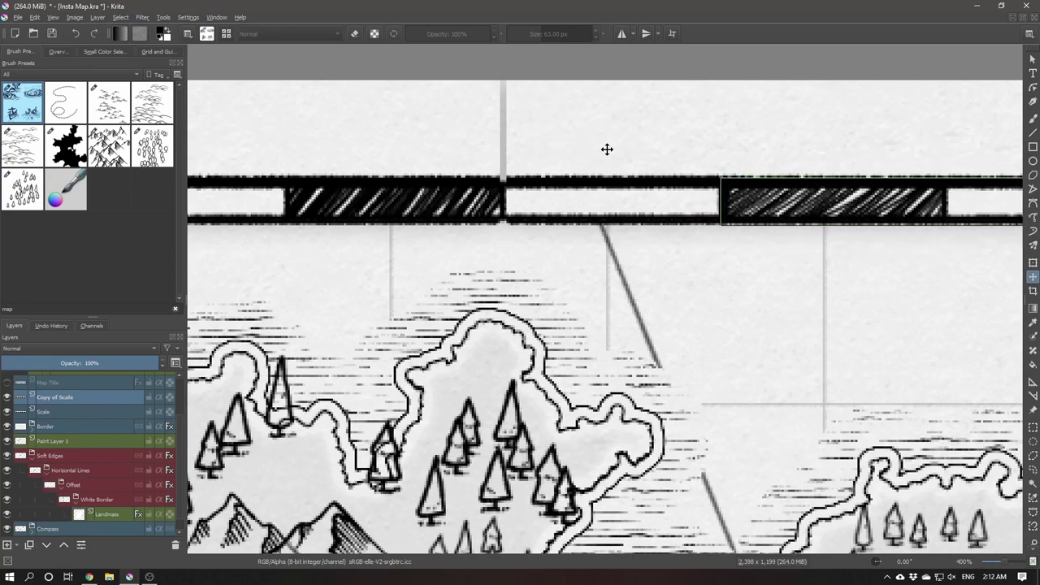
scroll(607, 149, "up", 5)
scroll(642, 174, "down", 6)
mouse_move(735, 200)
left_mouse_down()
mouse_move(474, 174)
mouse_move(347, 263)
left_mouse_up()
left_click_drag(674, 244, 513, 234)
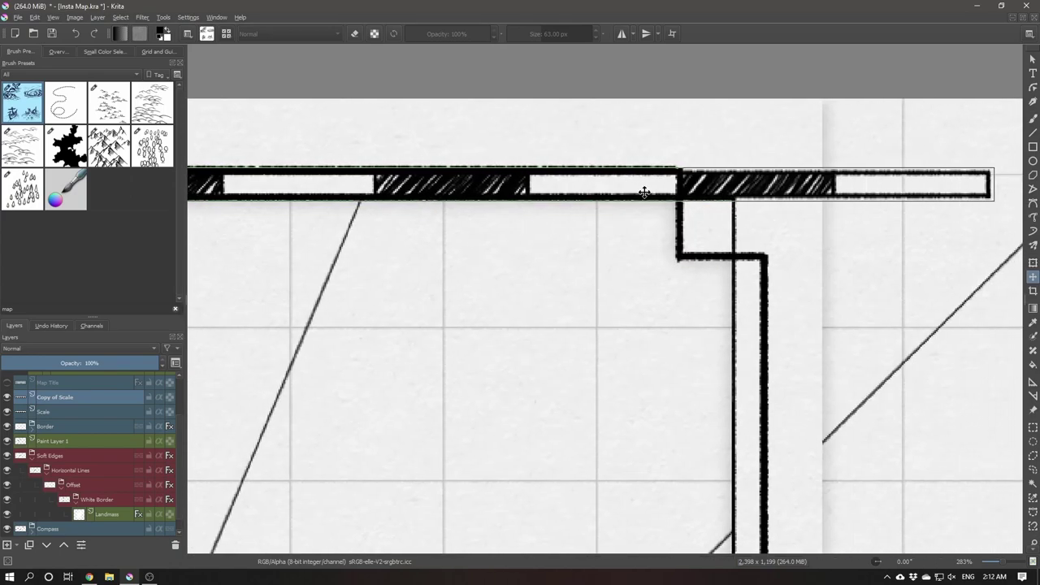
Erase the scale bar overhanging the top-right corner and show the blank Map Title banner.
key("ctrl+r")
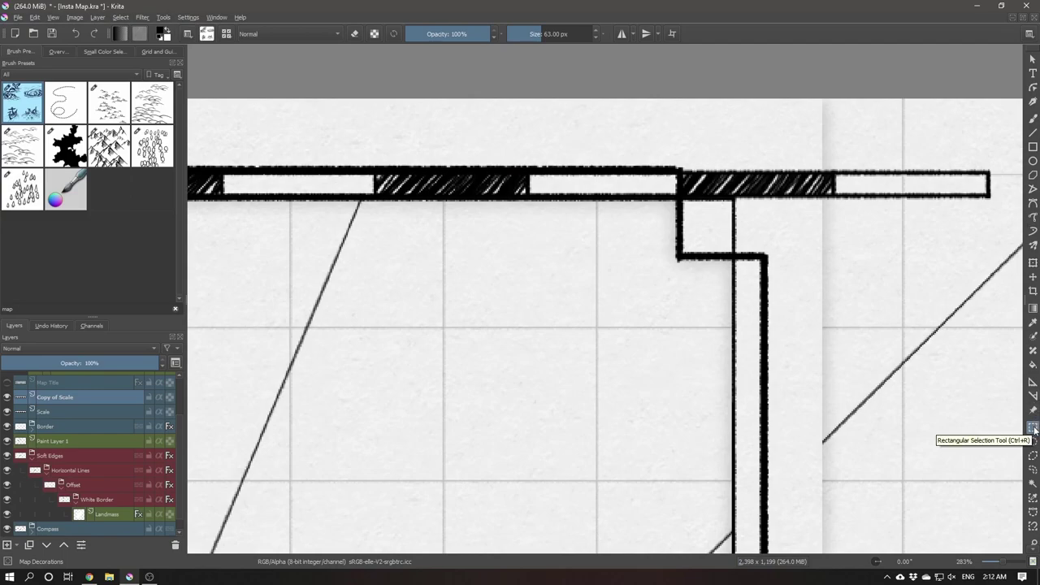
mouse_move(677, 155)
left_mouse_down()
mouse_move(923, 236)
mouse_move(1010, 244)
left_mouse_up()
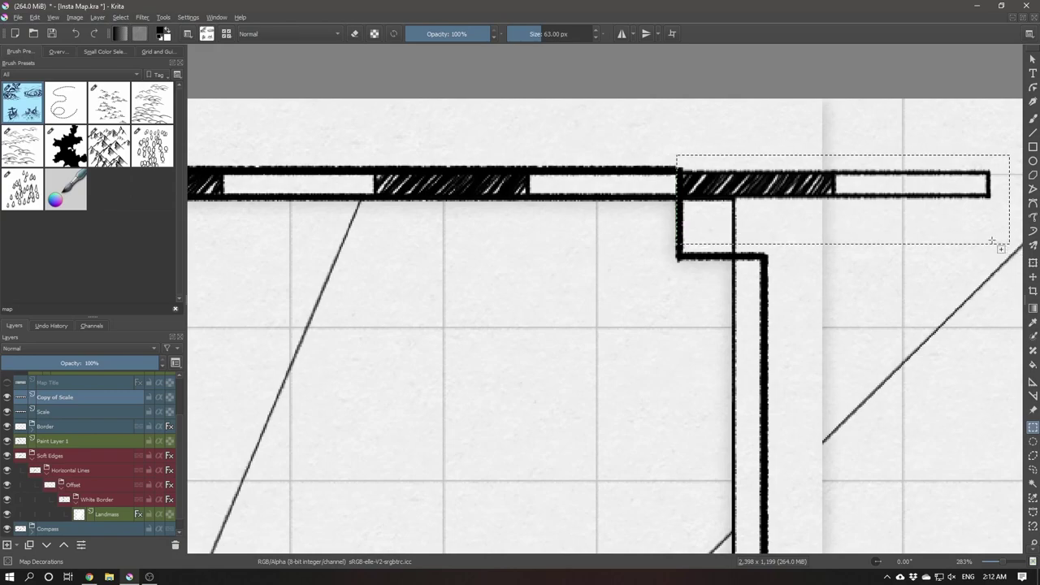
key("Delete")
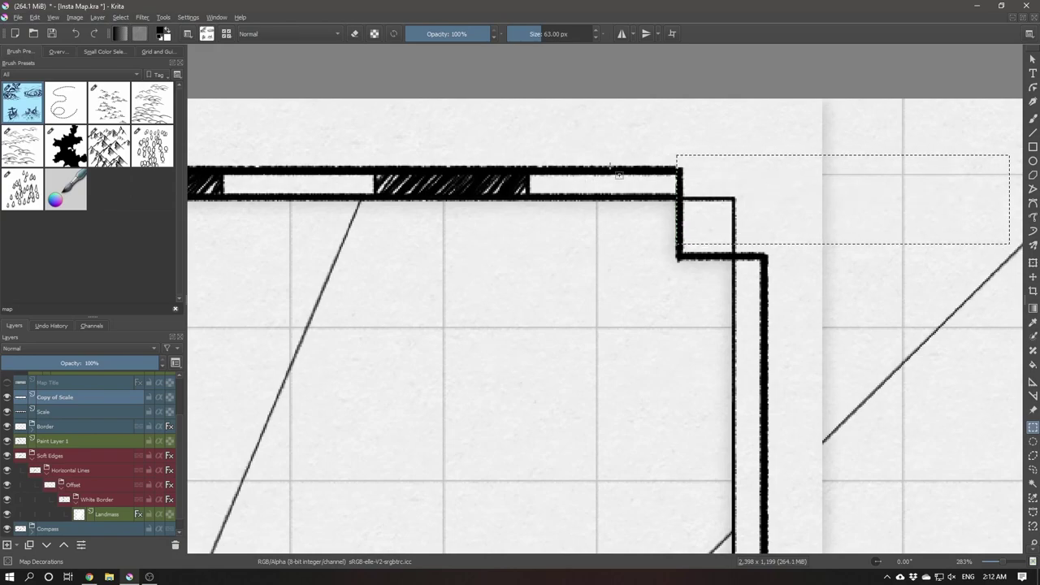
scroll(579, 148, "down", 5)
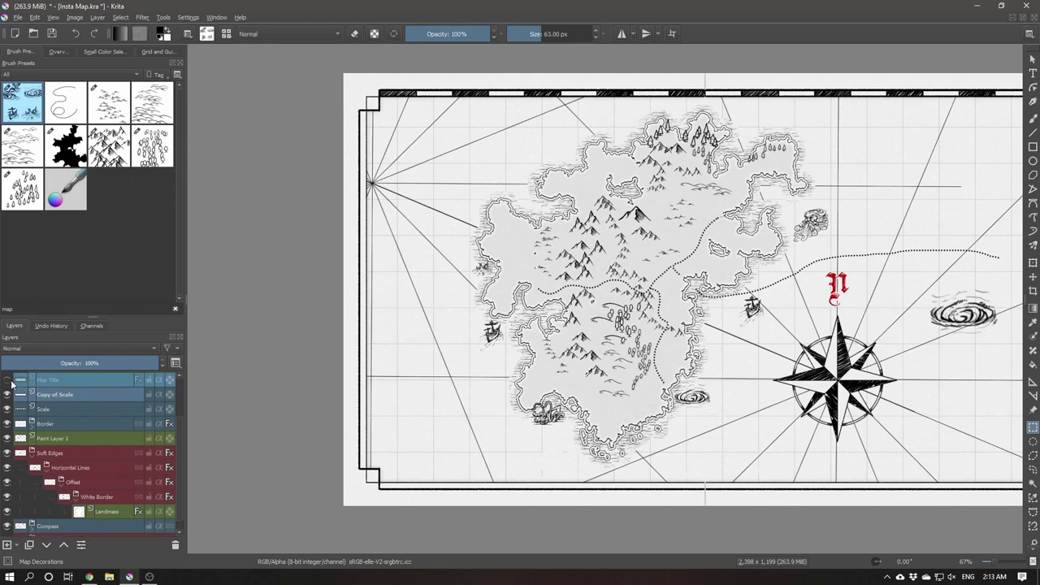
left_click(7, 382)
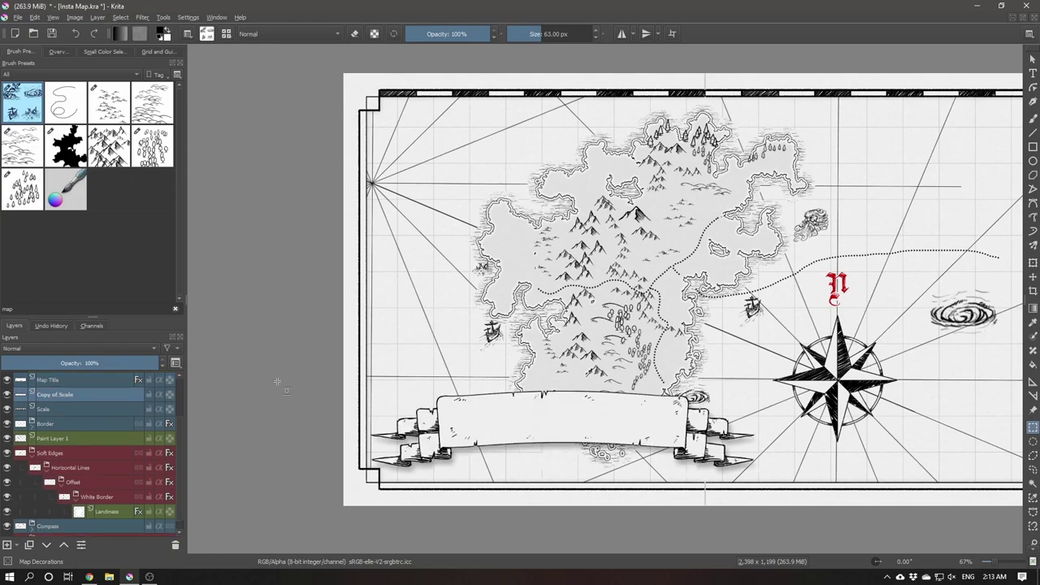
left_click(84, 383)
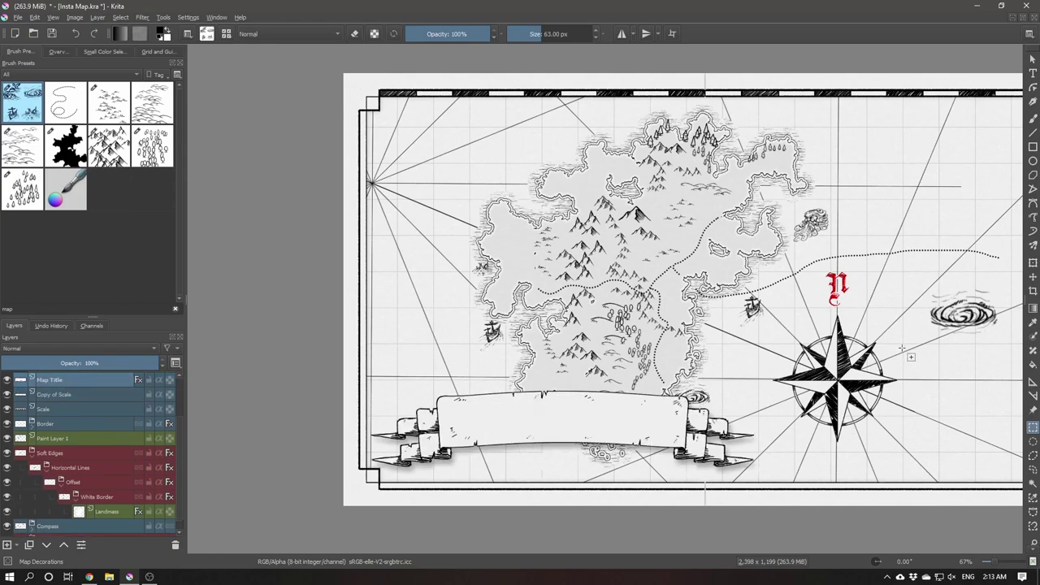
left_click(1032, 276)
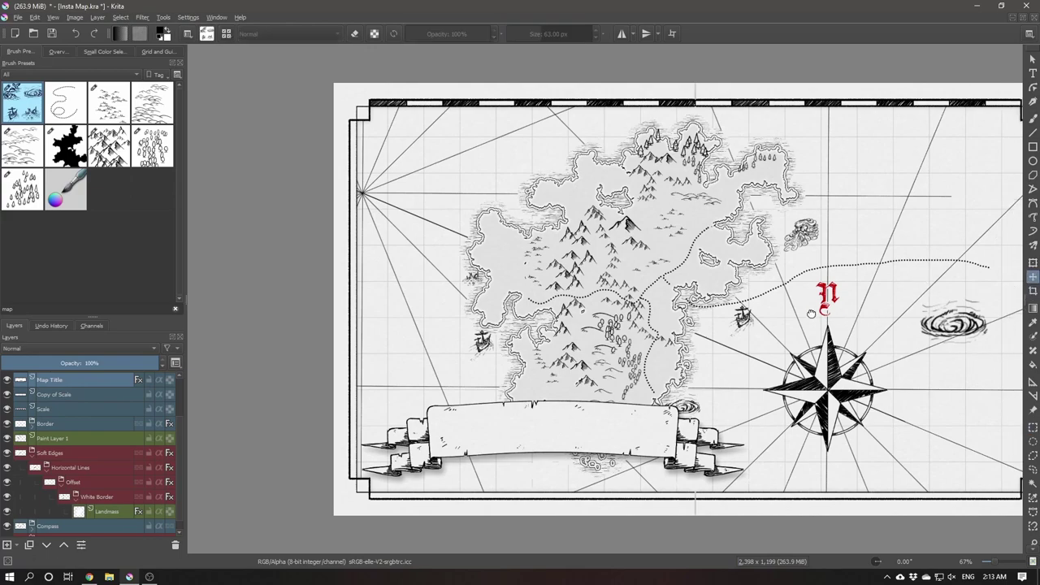
Move the blank title banner down onto the bottom border.
left_click_drag(881, 306, 700, 312)
mouse_move(430, 424)
left_mouse_down()
mouse_move(550, 477)
mouse_move(717, 146)
mouse_move(666, 472)
mouse_move(694, 468)
mouse_move(680, 472)
left_mouse_up()
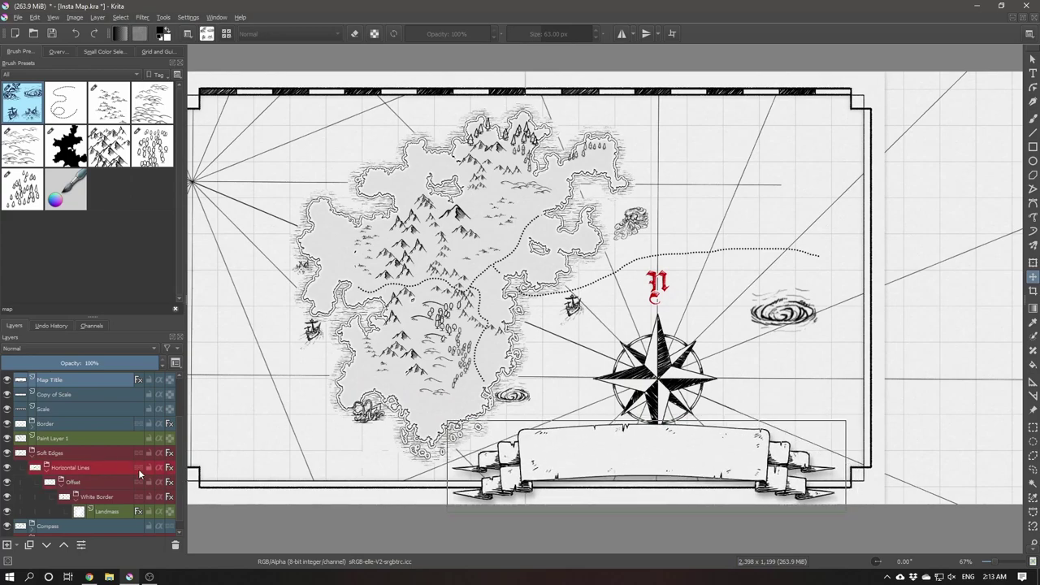
scroll(114, 462, "up", 2)
scroll(133, 437, "down", 3)
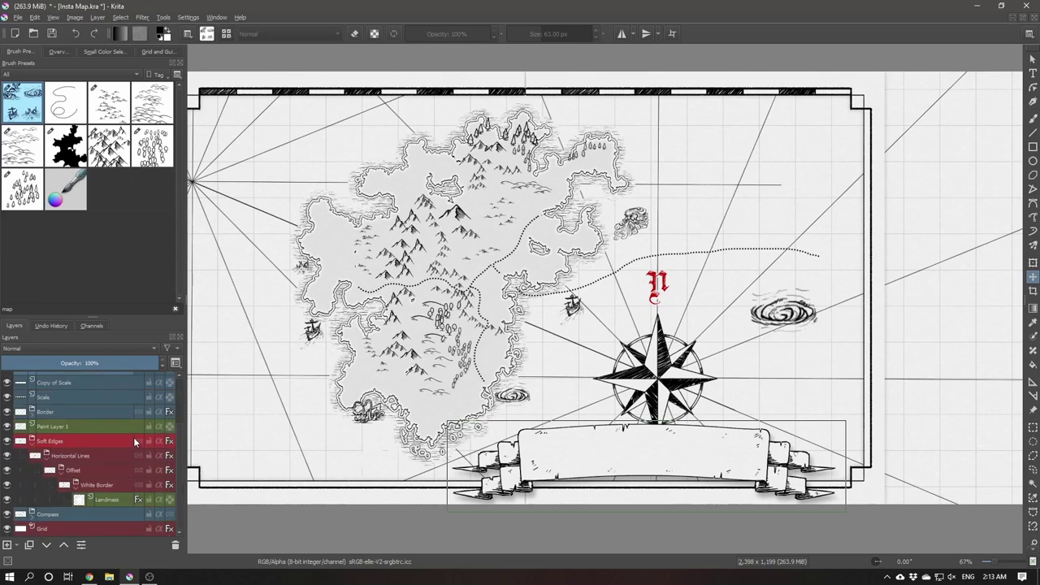
Shift the compass rose up and right above the banner.
left_click(69, 514)
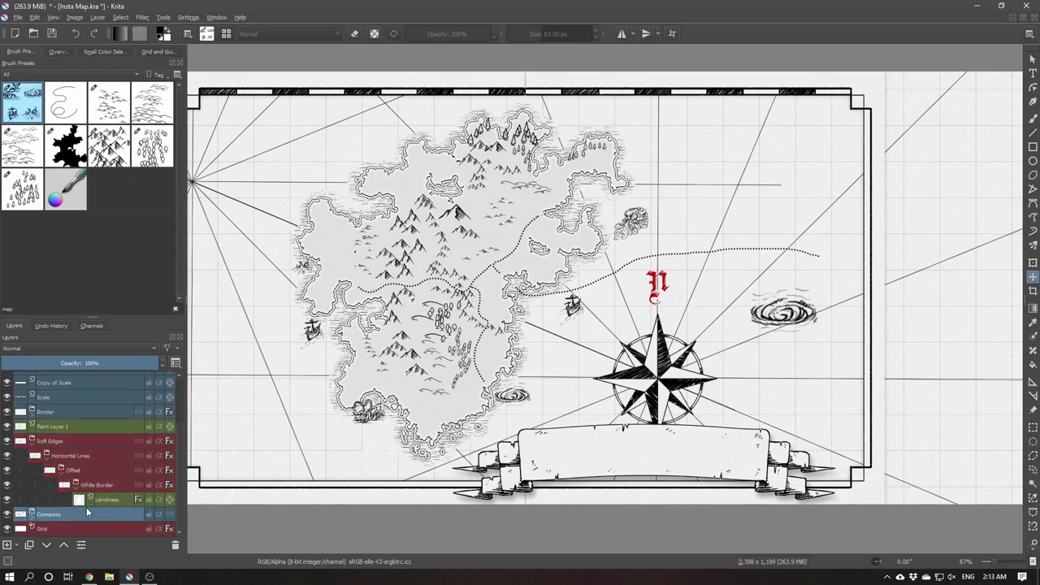
left_click_drag(566, 385, 670, 315)
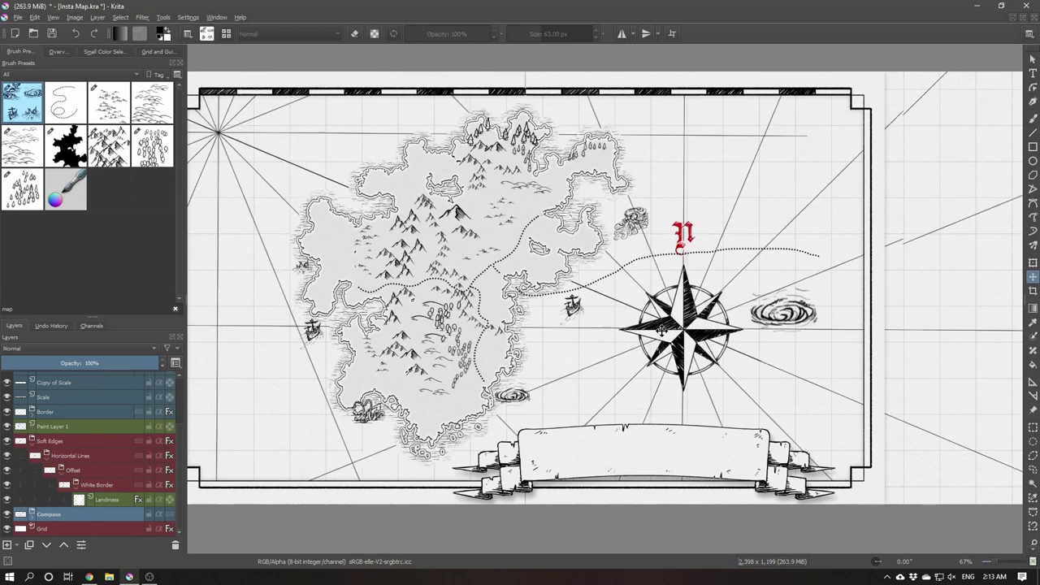
left_click_drag(669, 315, 658, 342)
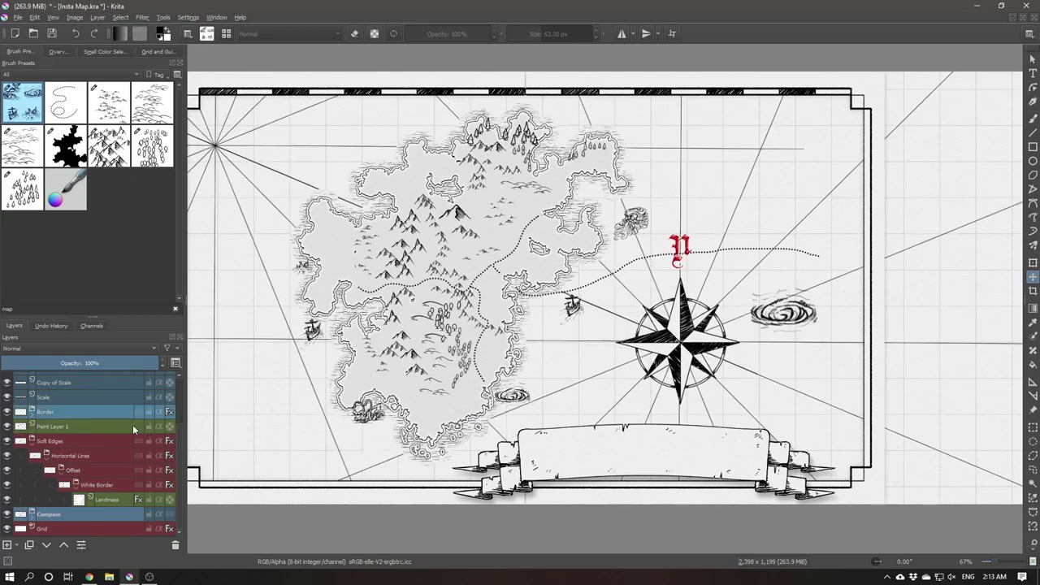
scroll(86, 407, "up", 3)
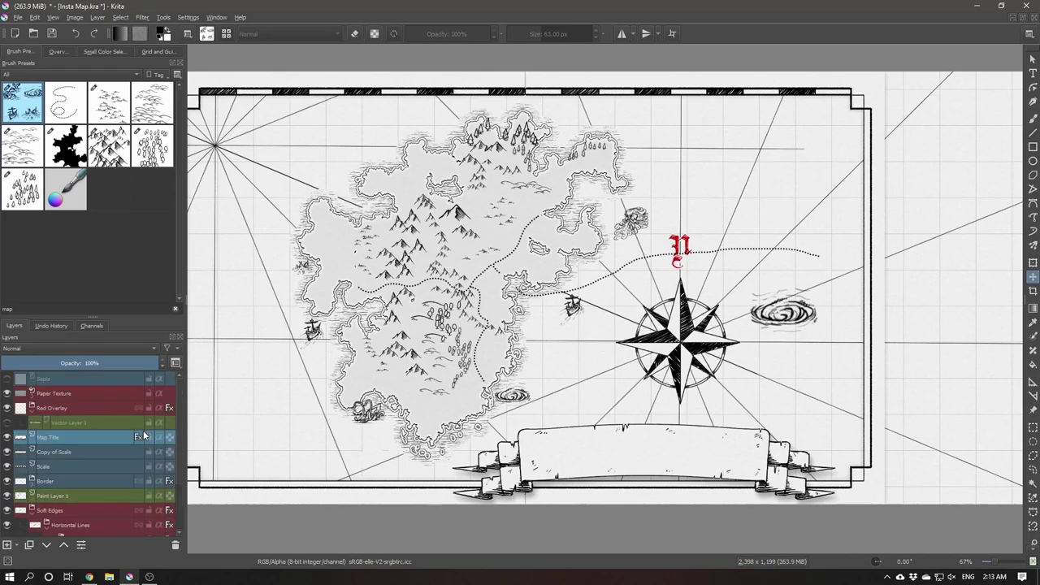
Show Vector Layer 1 and drag the red INSTA MAP title onto the banner.
left_click(7, 423)
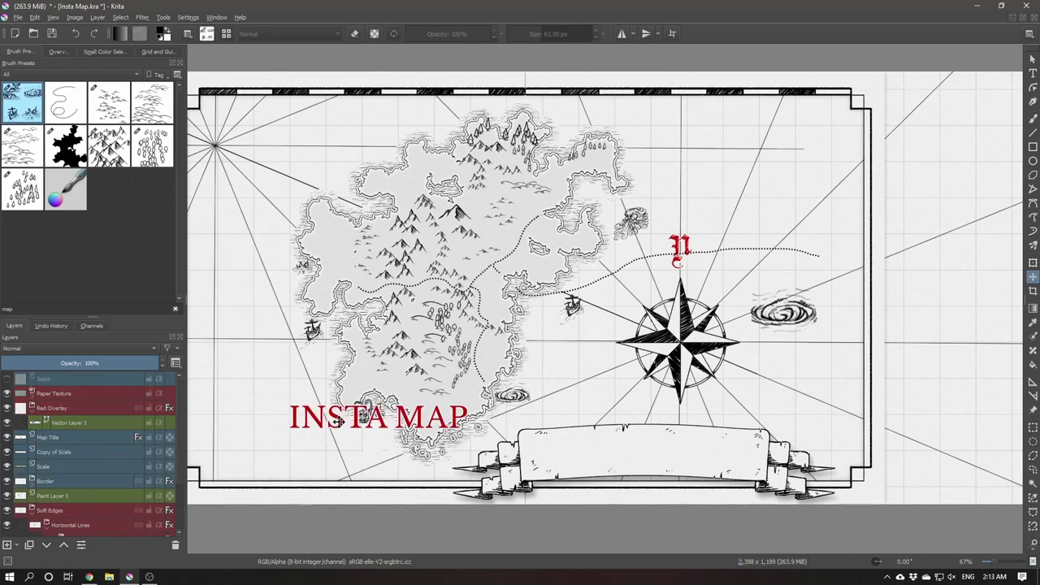
left_click(74, 422)
mouse_move(317, 417)
left_mouse_down()
mouse_move(559, 463)
mouse_move(579, 454)
left_mouse_up()
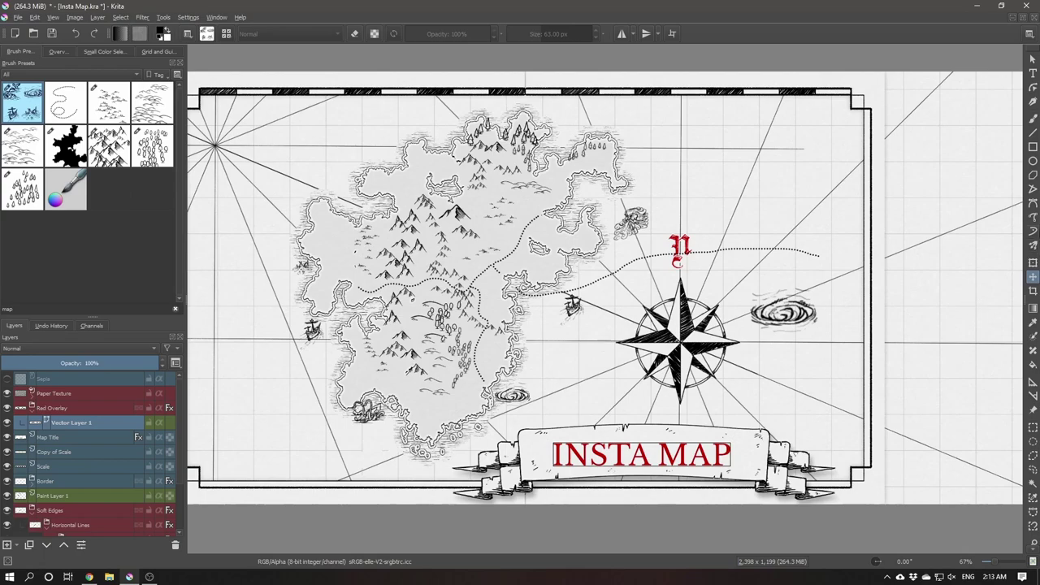
Replace the title text with EXAMPLE MAP and shift it left on the banner.
left_click(1033, 75)
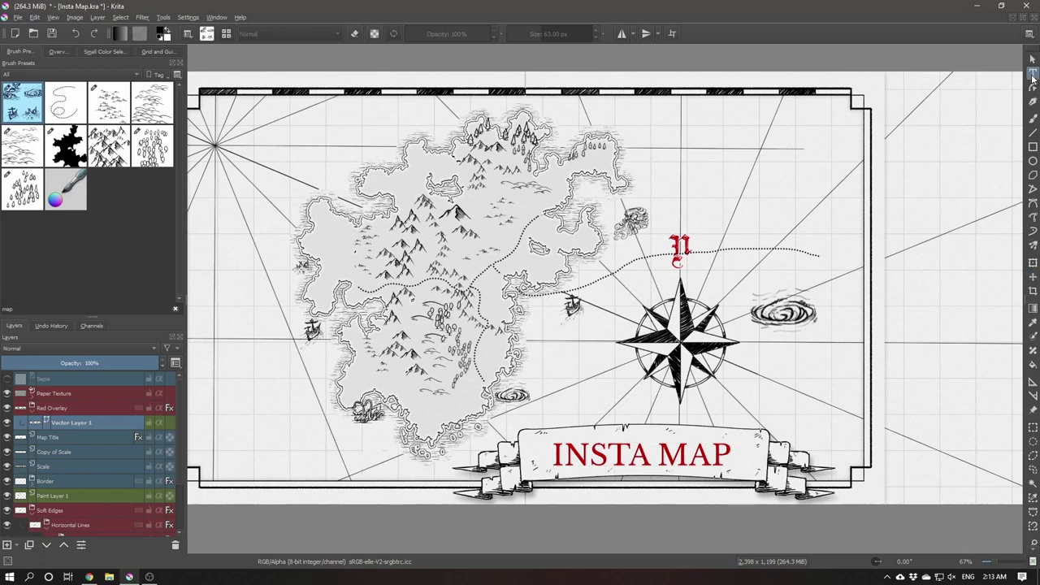
left_click(664, 459)
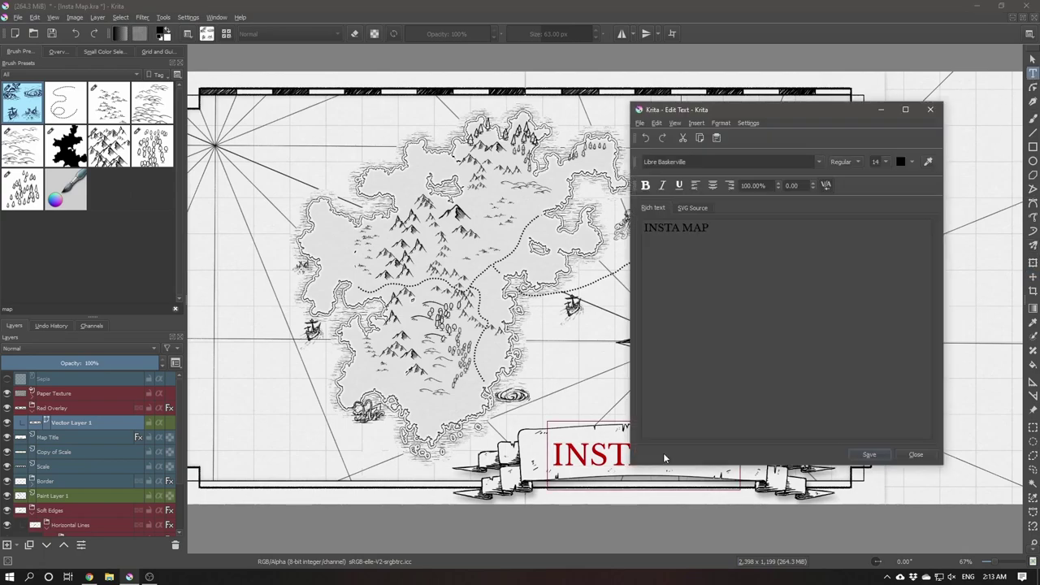
key("ctrl+a")
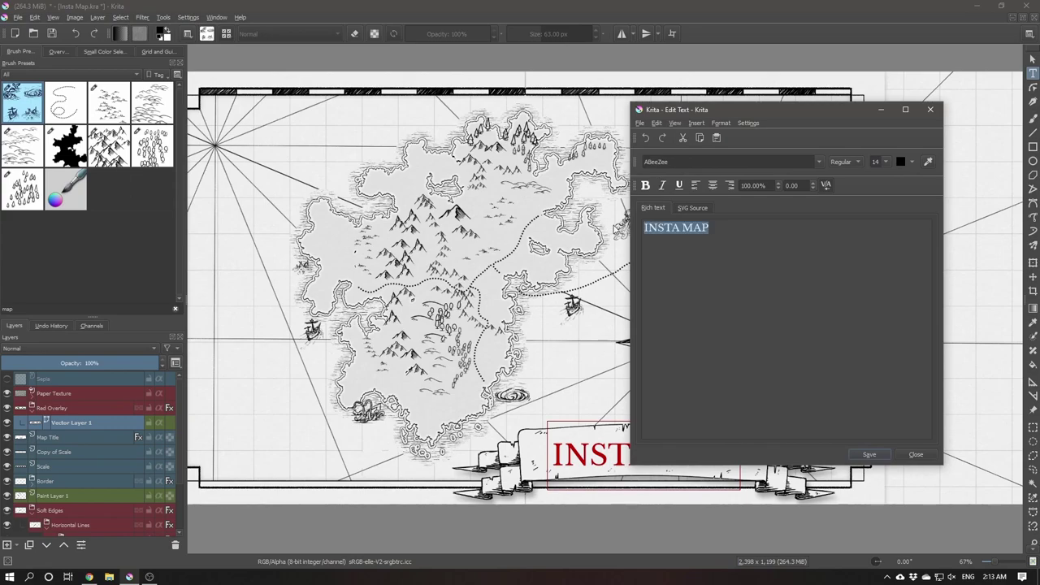
type("EXAMPLE")
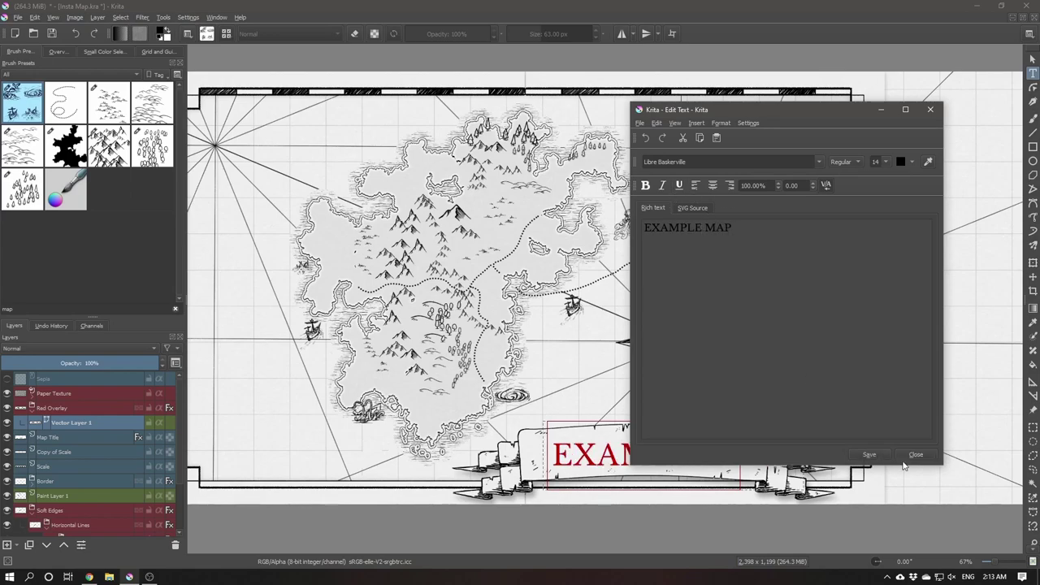
left_click(910, 460)
left_click_drag(654, 446, 629, 440)
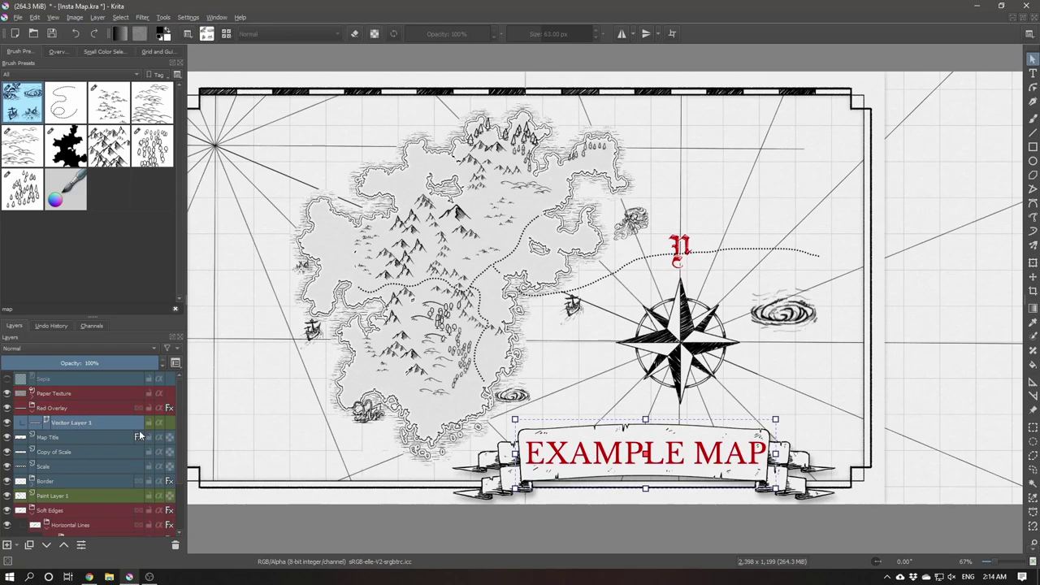
Set the EXAMPLE MAP title to font size 12 and re-centre it on the banner.
key("t")
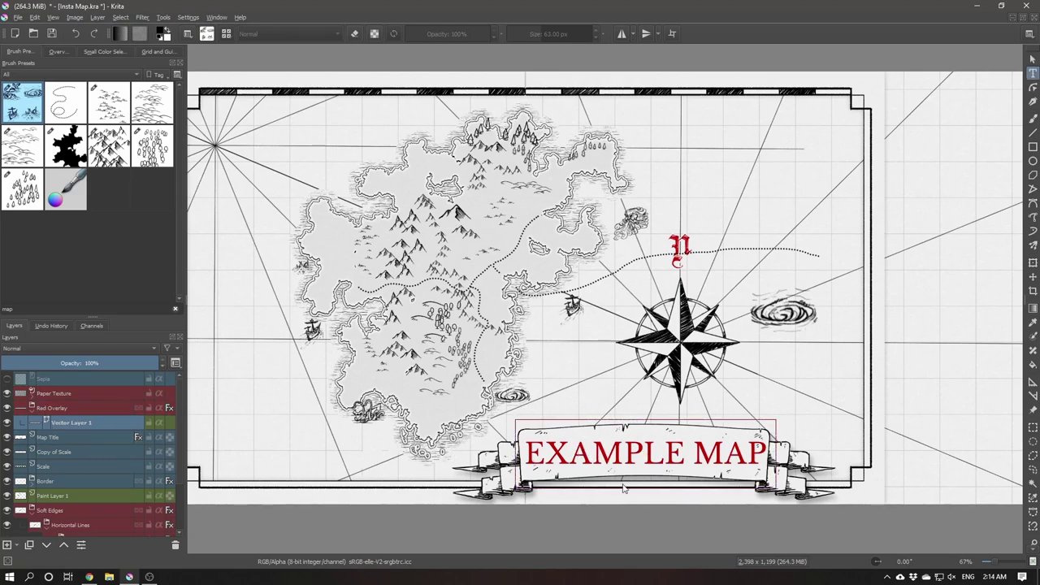
left_click(639, 458)
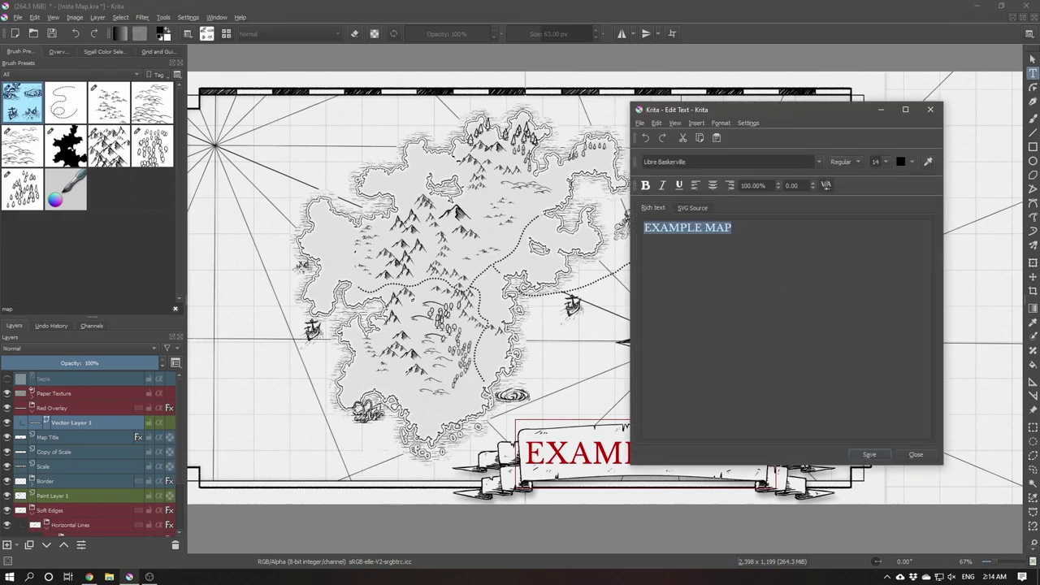
left_click(887, 161)
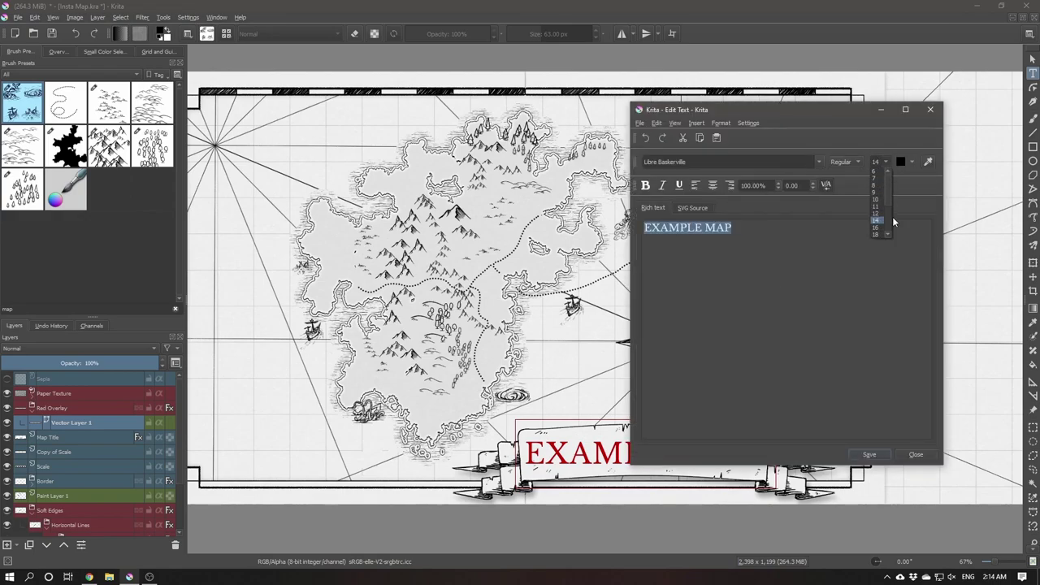
left_click(880, 215)
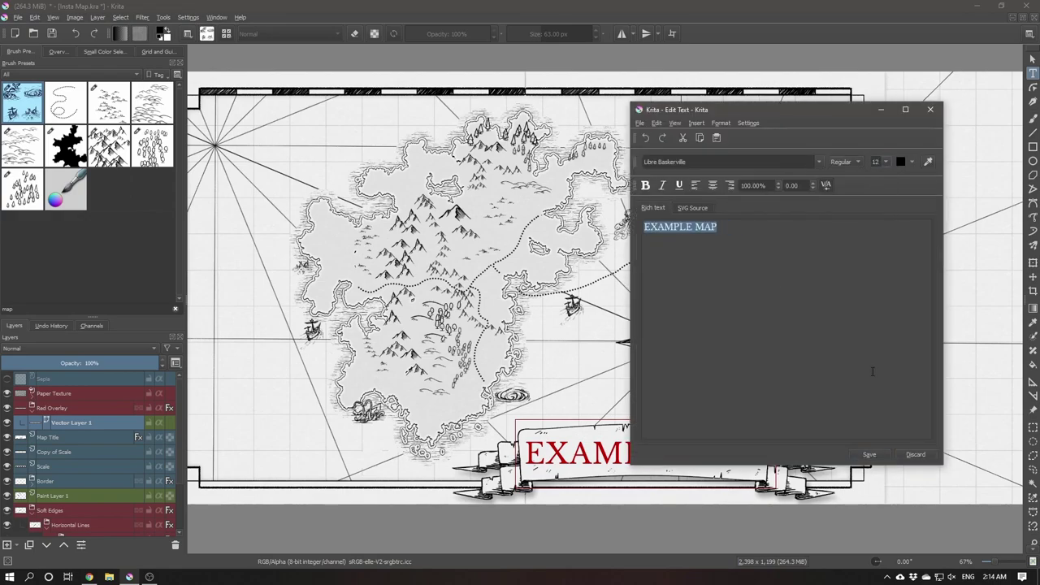
left_click(880, 457)
left_click(915, 456)
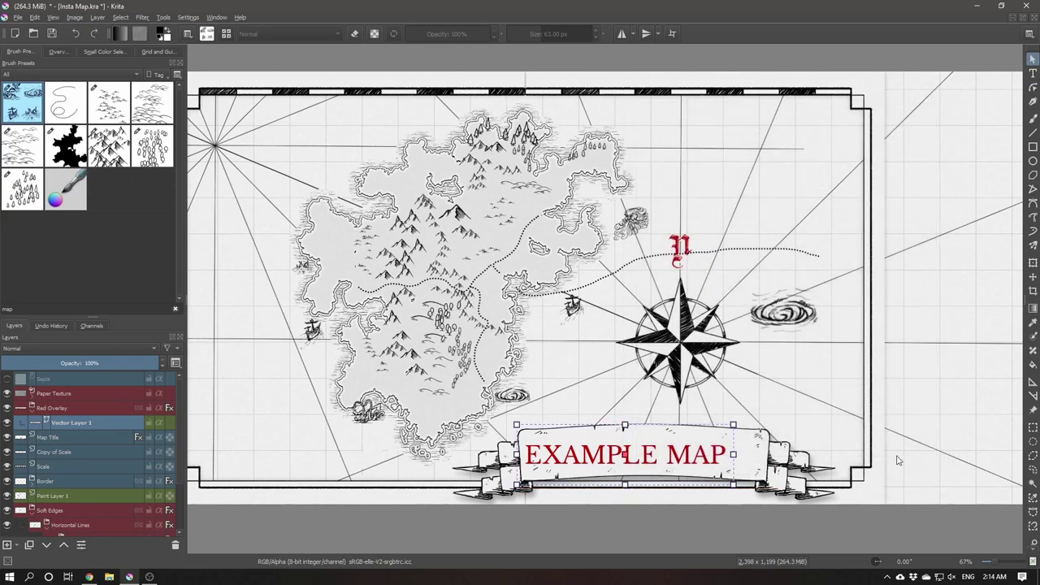
left_click_drag(632, 453, 647, 453)
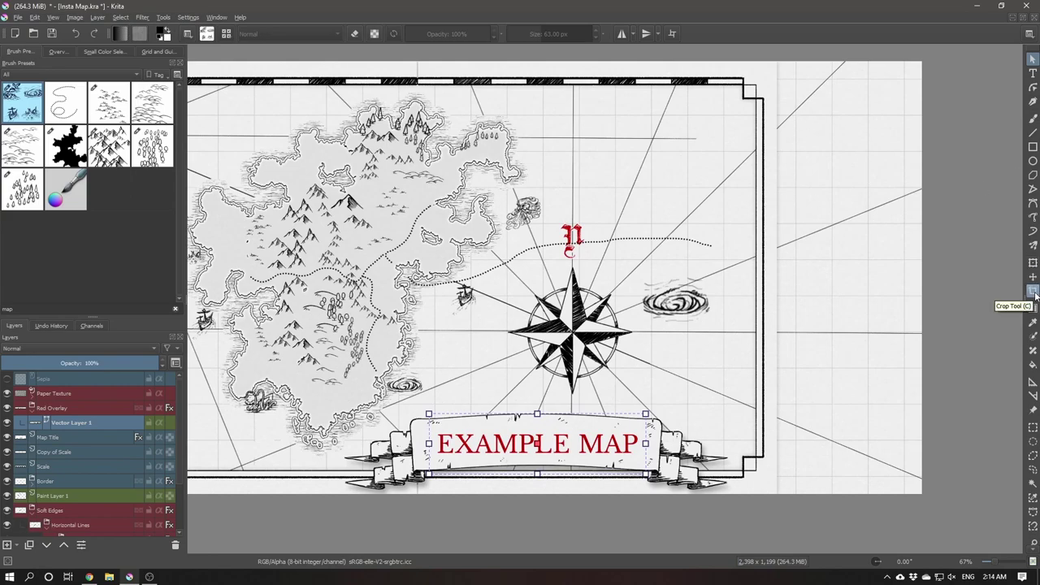
Crop the canvas to the map, trimming the right edge to the border for a 1,997 × 1,199 image.
left_click(1034, 294)
mouse_move(732, 163)
left_mouse_down()
mouse_move(851, 172)
mouse_move(882, 189)
left_mouse_up()
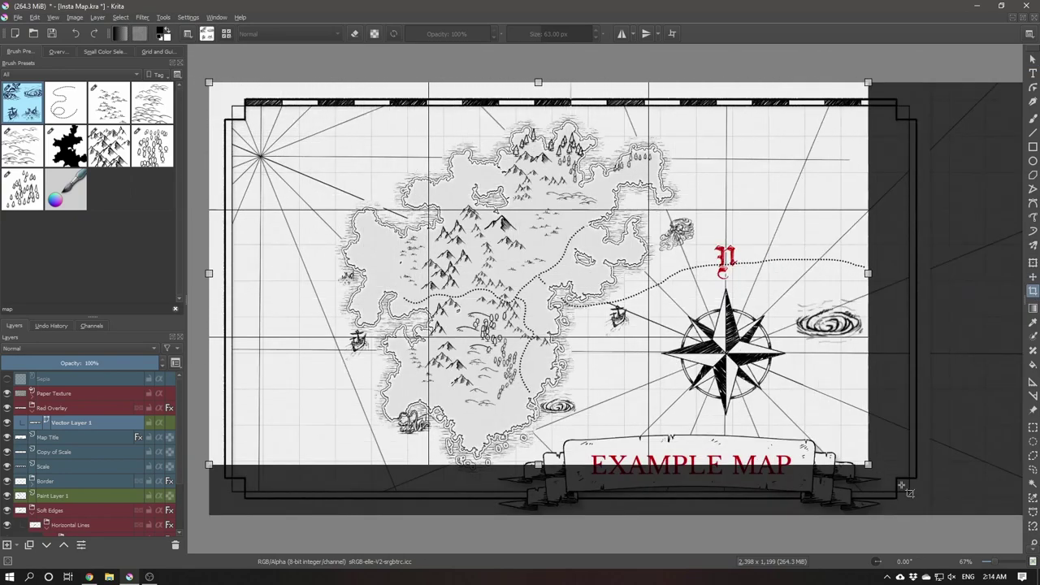
left_click_drag(208, 88, 939, 517)
scroll(918, 297, "up", 5)
left_click_drag(918, 303, 870, 308)
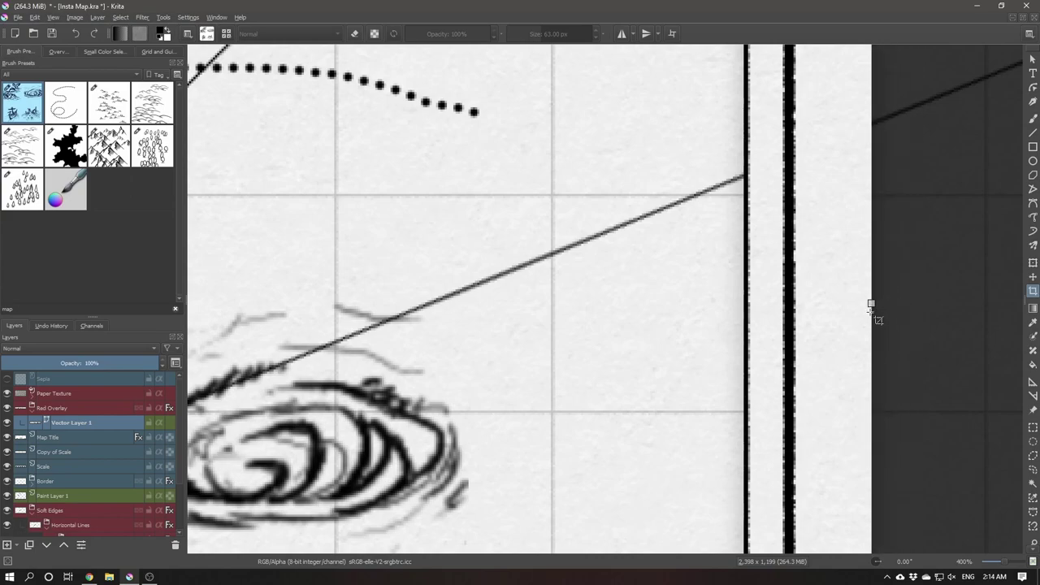
key("Escape")
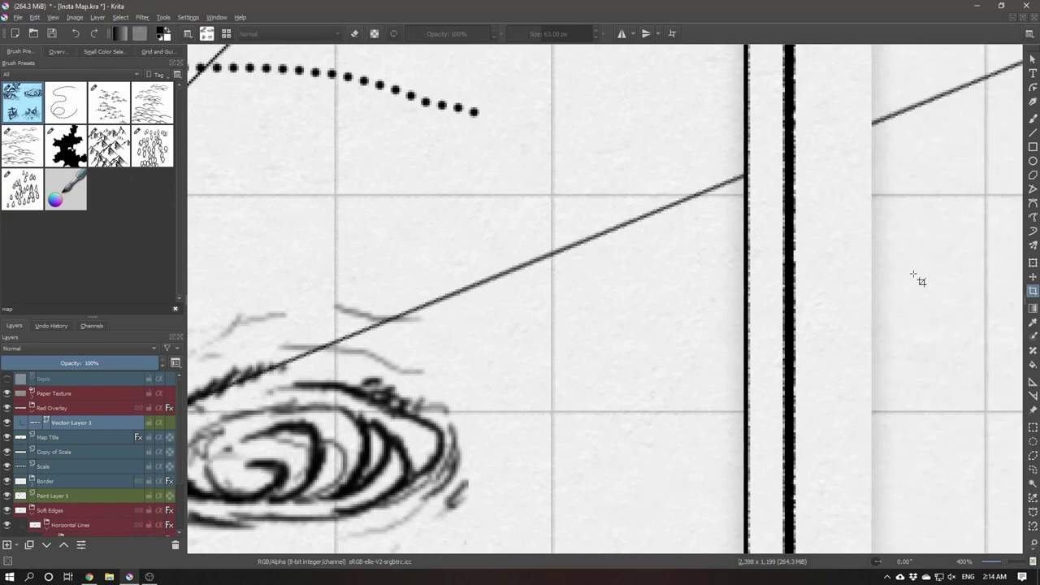
scroll(908, 270, "down", 4)
scroll(909, 270, "down", 4)
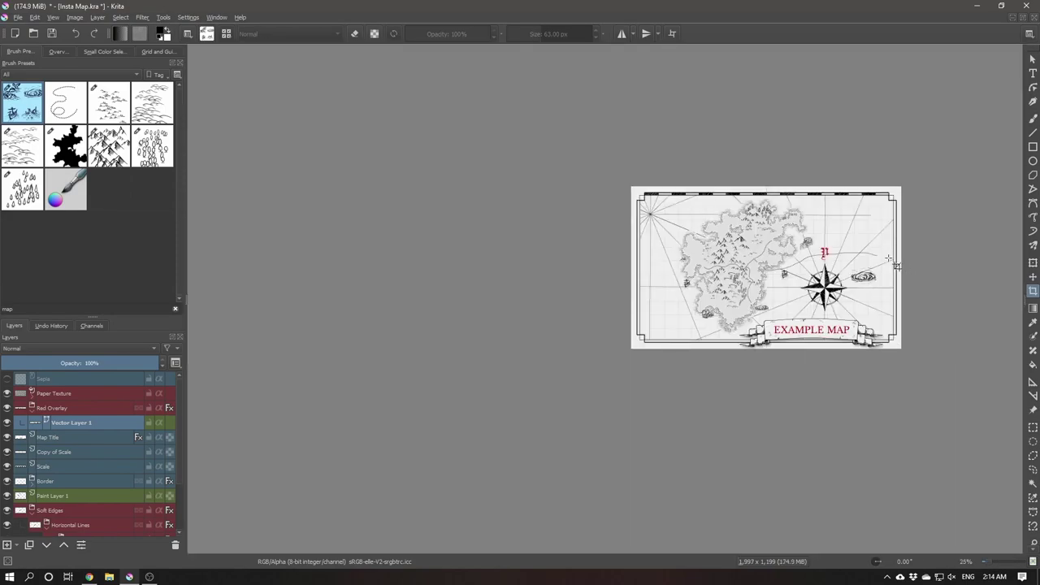
scroll(829, 254, "up", 2)
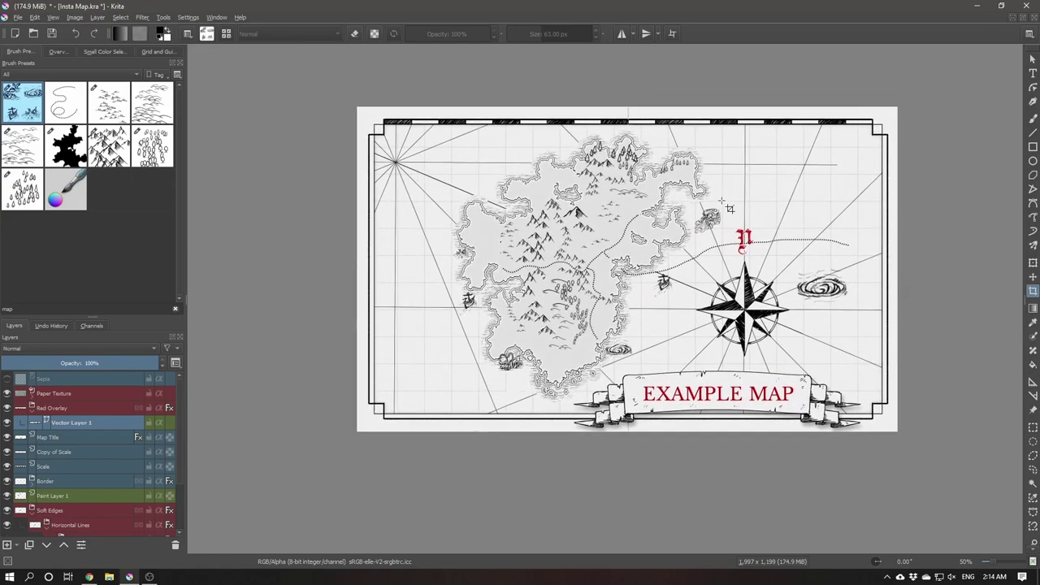
scroll(79, 424, "down", 2)
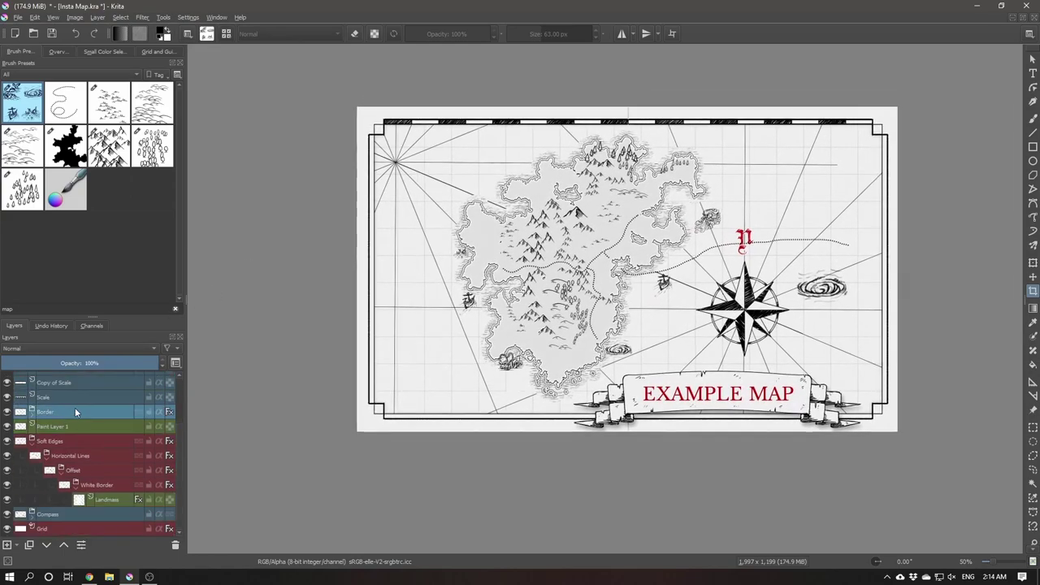
scroll(75, 407, "up", 2)
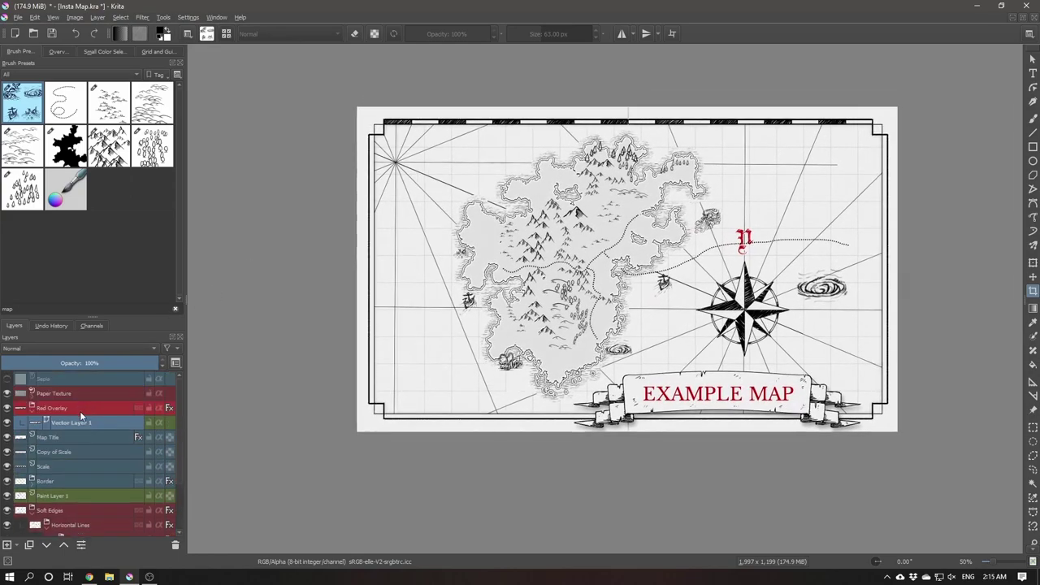
left_click(7, 379)
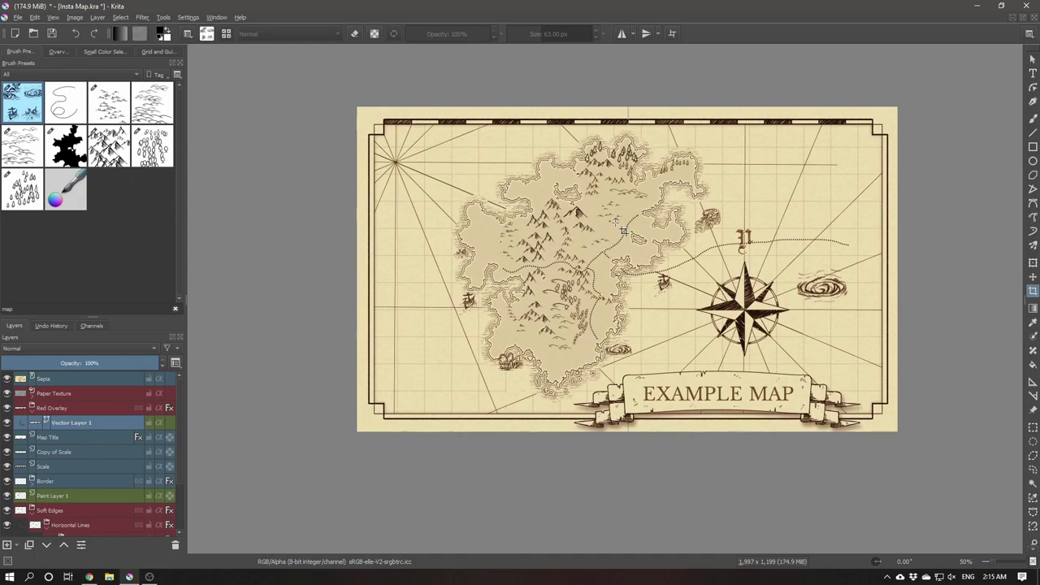
left_click_drag(632, 239, 652, 247)
scroll(652, 247, "up", 1)
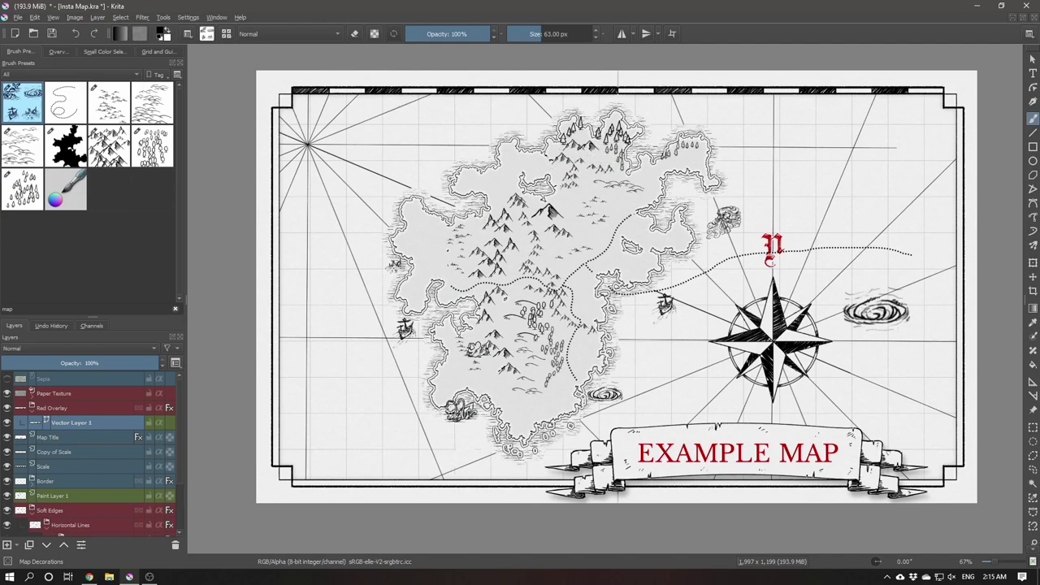
Zoom to 283% and pan along the forested northern coast to centre the small hatched lake.
scroll(706, 208, "down", 2)
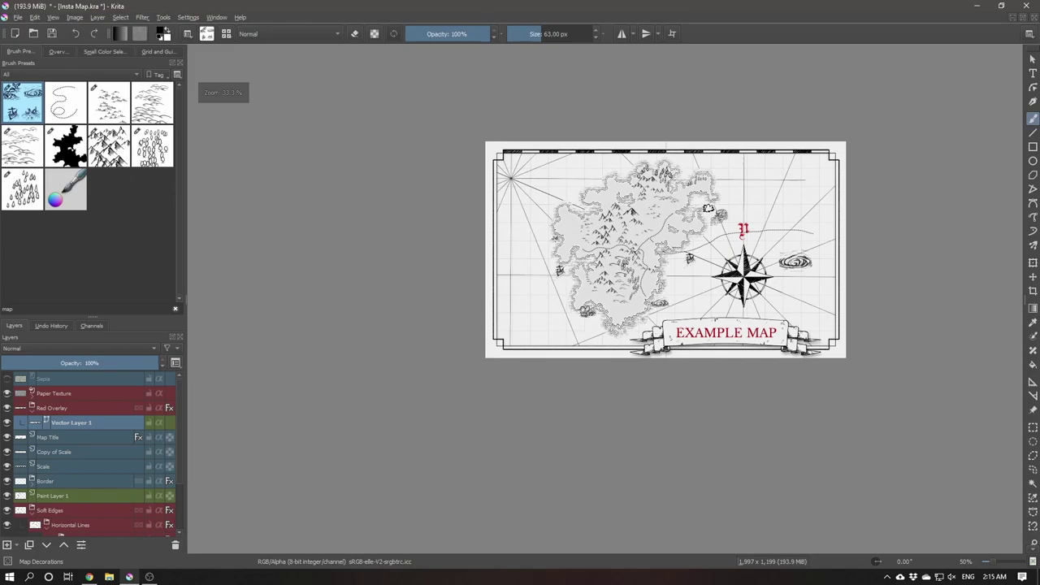
scroll(707, 209, "up", 3)
scroll(687, 205, "up", 3)
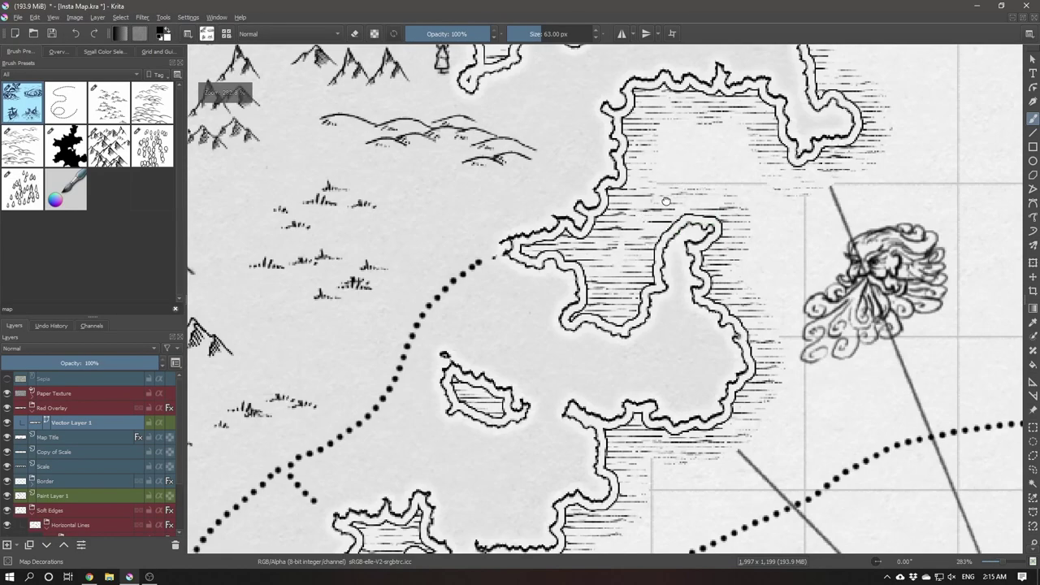
scroll(630, 280, "up", 2)
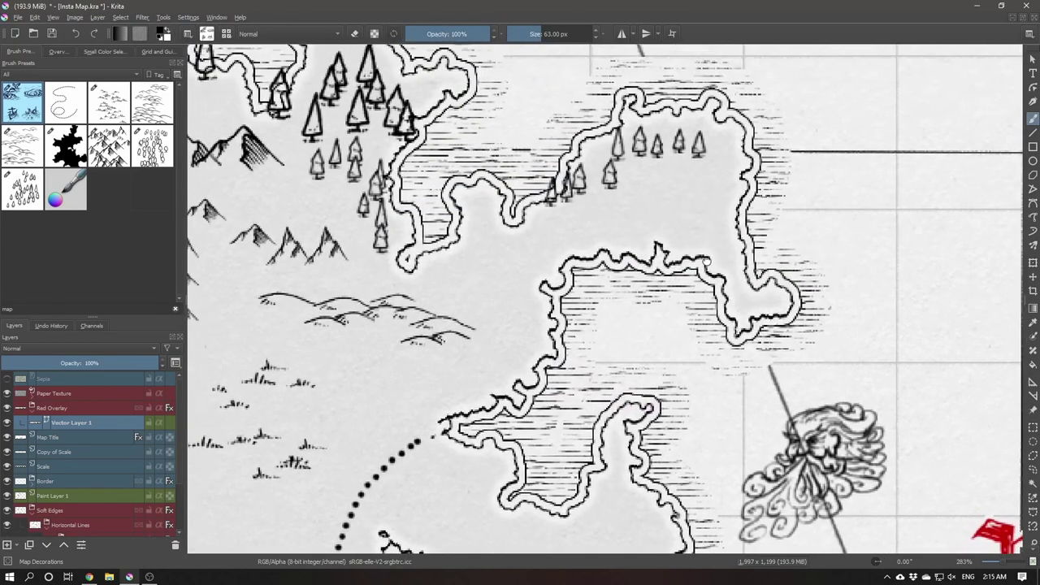
left_click_drag(629, 280, 776, 435)
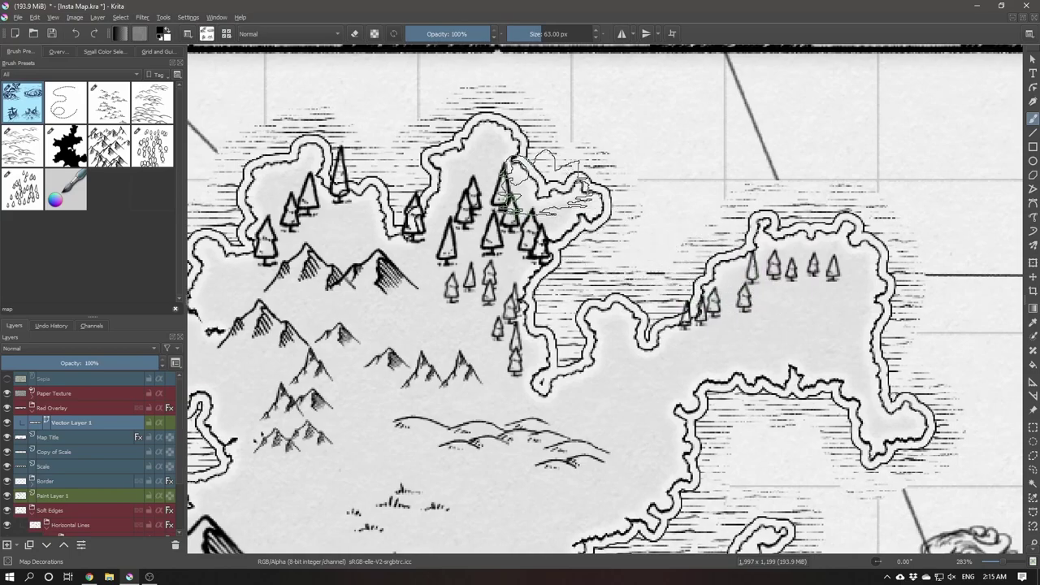
left_click_drag(373, 207, 630, 171)
left_click_drag(499, 224, 747, 126)
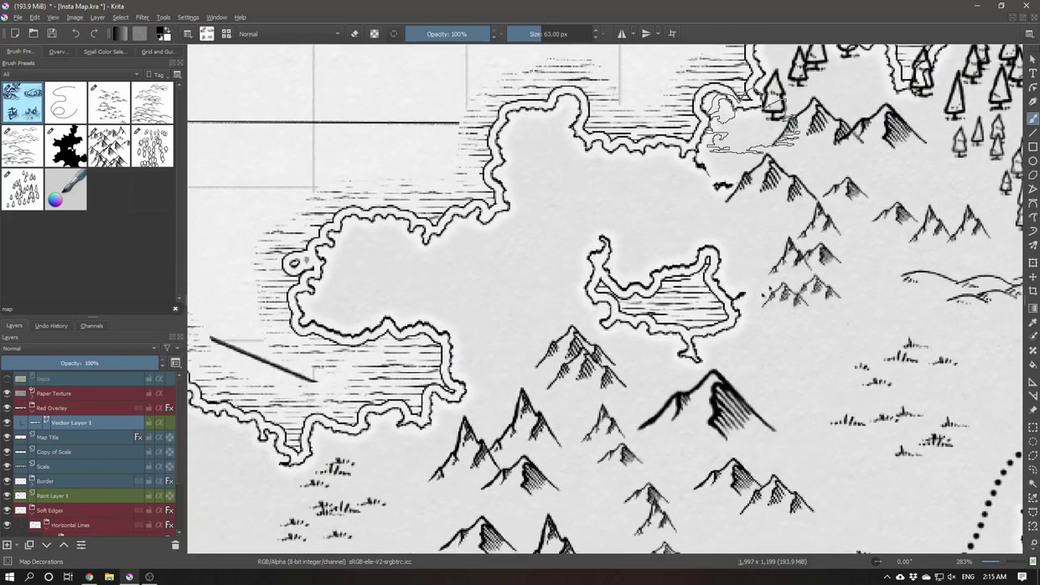
mouse_move(642, 277)
left_mouse_down()
mouse_move(545, 232)
mouse_move(480, 276)
left_mouse_up()
Set up a fine-tipped Basic-5 Size Opacity eraser on the Landmass layer.
right_click(507, 256)
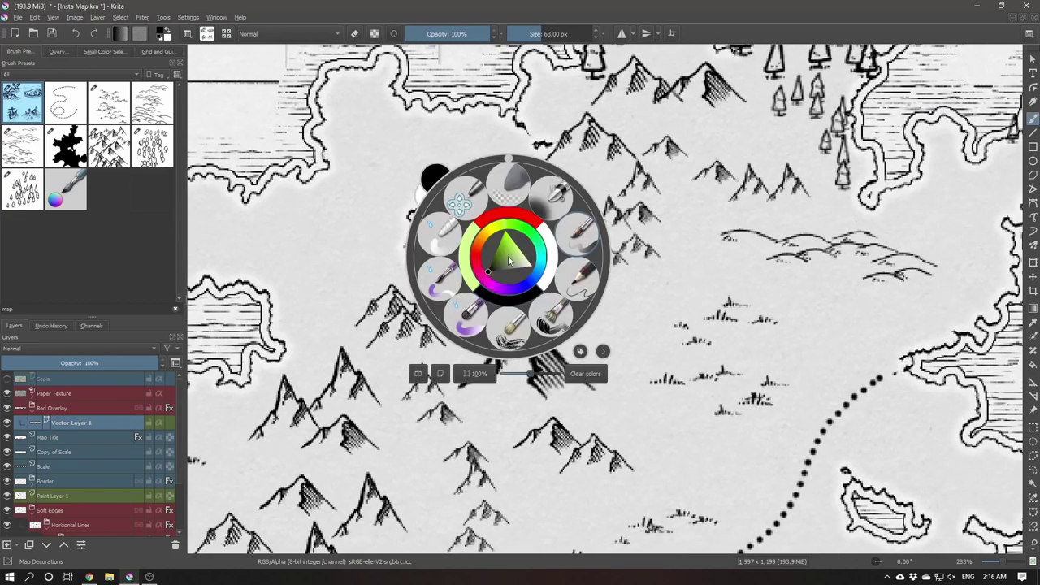
left_click(577, 245)
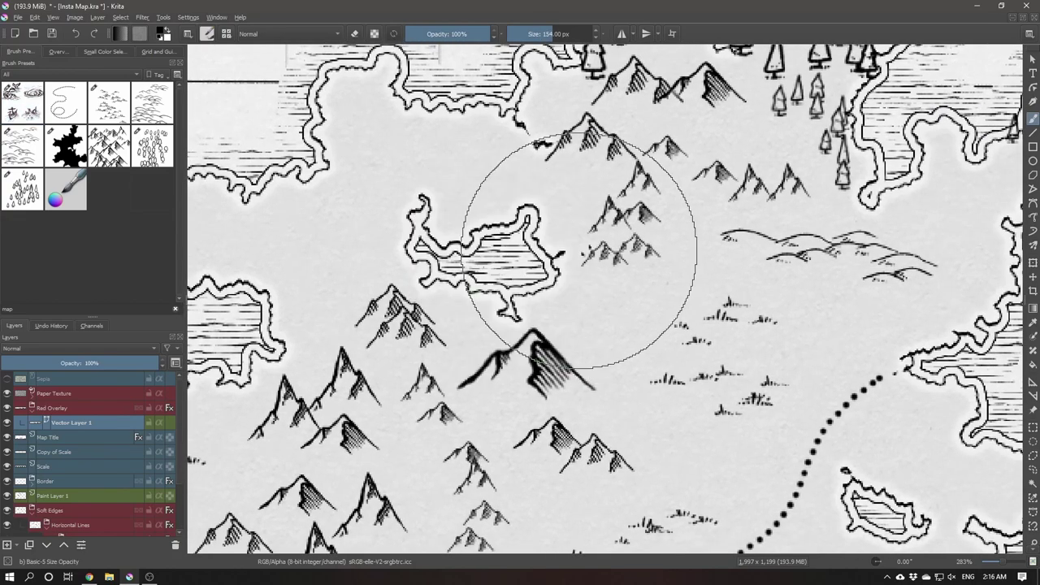
left_click_drag(577, 256, 565, 261)
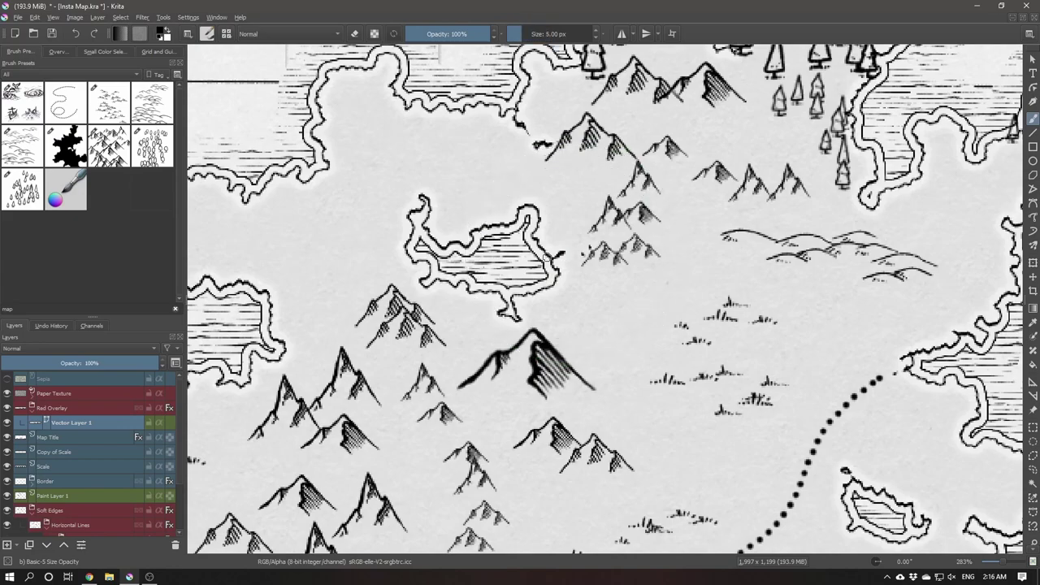
scroll(110, 437, "down", 3)
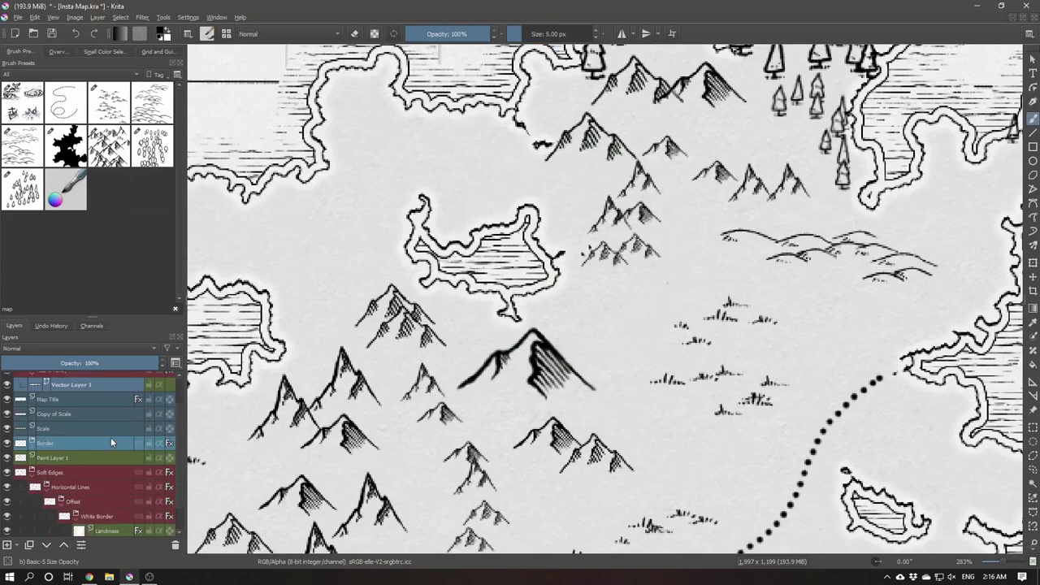
left_click(110, 499)
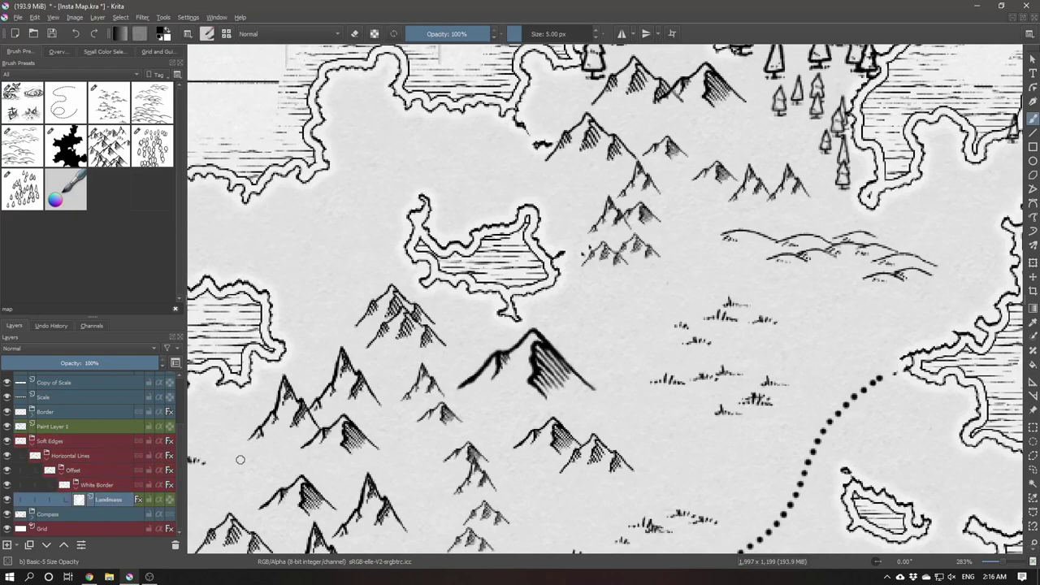
left_click(356, 35)
Erase a river channel from the lake down to the mountain, then frame the lake with the northern bay.
left_click_drag(502, 328, 461, 362)
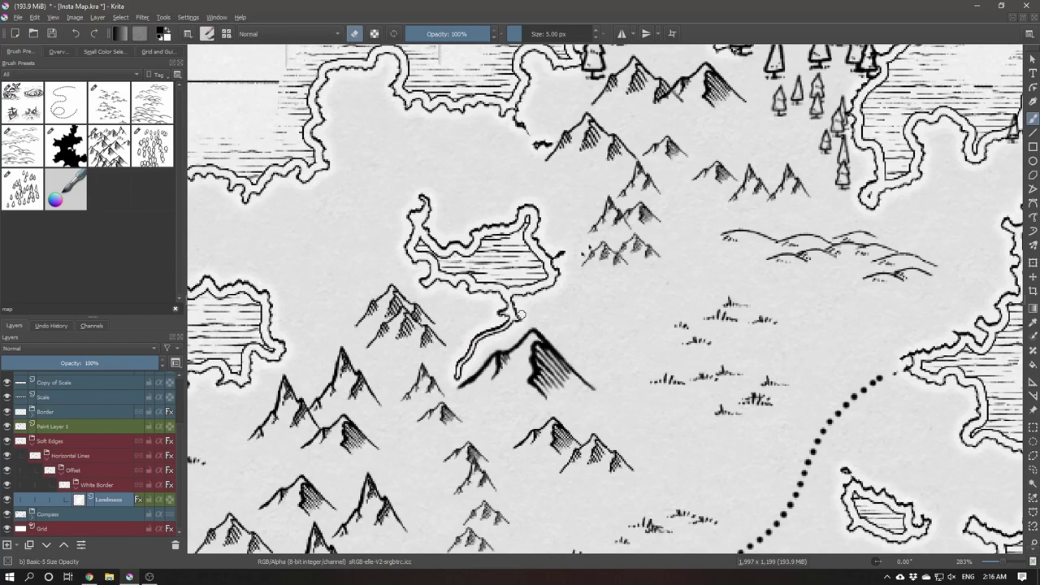
key("e")
key("e")
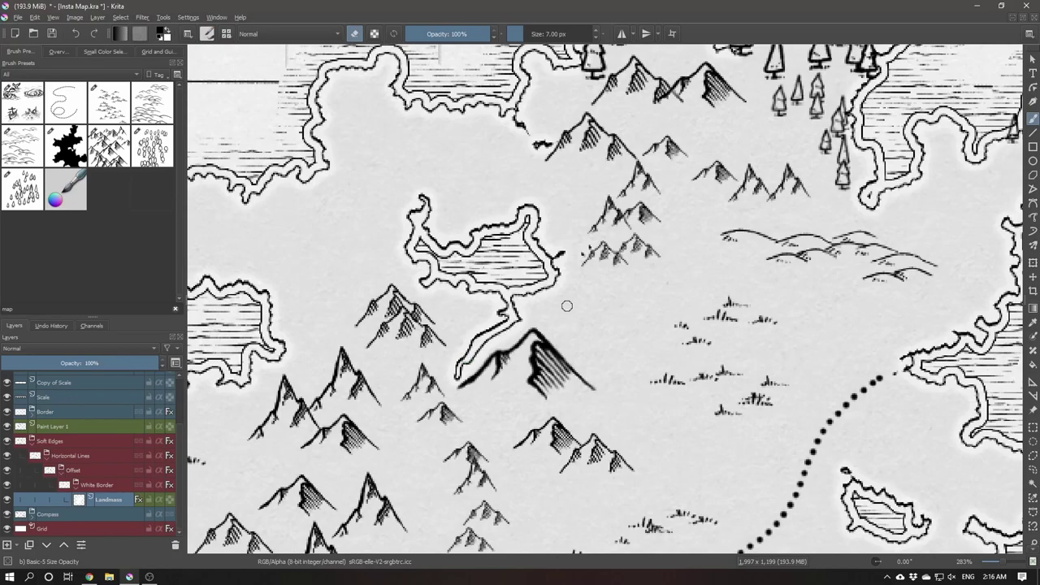
left_click_drag(593, 309, 702, 400)
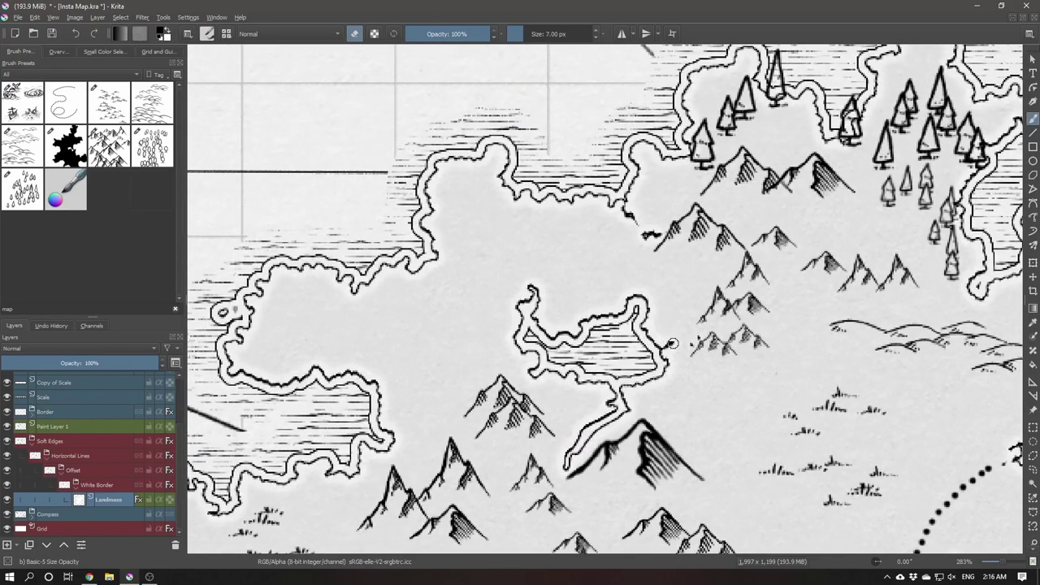
mouse_move(672, 344)
left_mouse_down()
mouse_move(738, 288)
mouse_move(738, 339)
left_mouse_up()
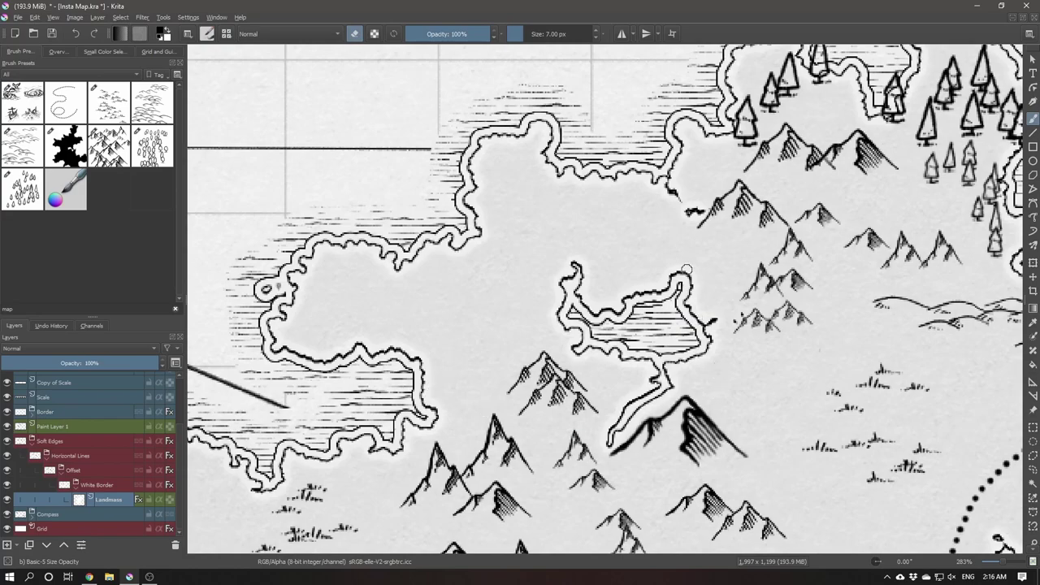
mouse_move(686, 269)
left_mouse_down()
mouse_move(689, 305)
mouse_move(676, 257)
left_mouse_up()
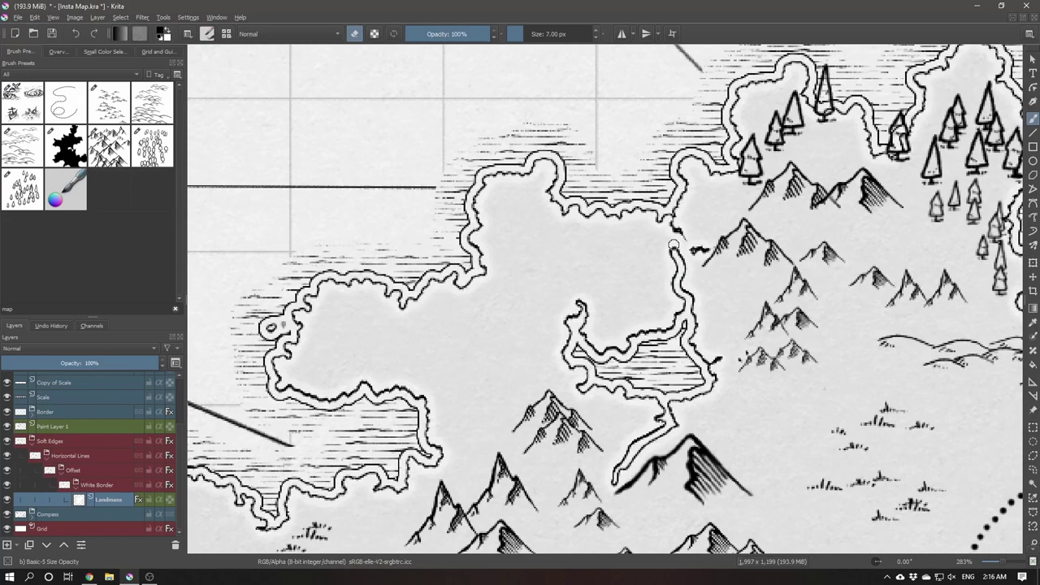
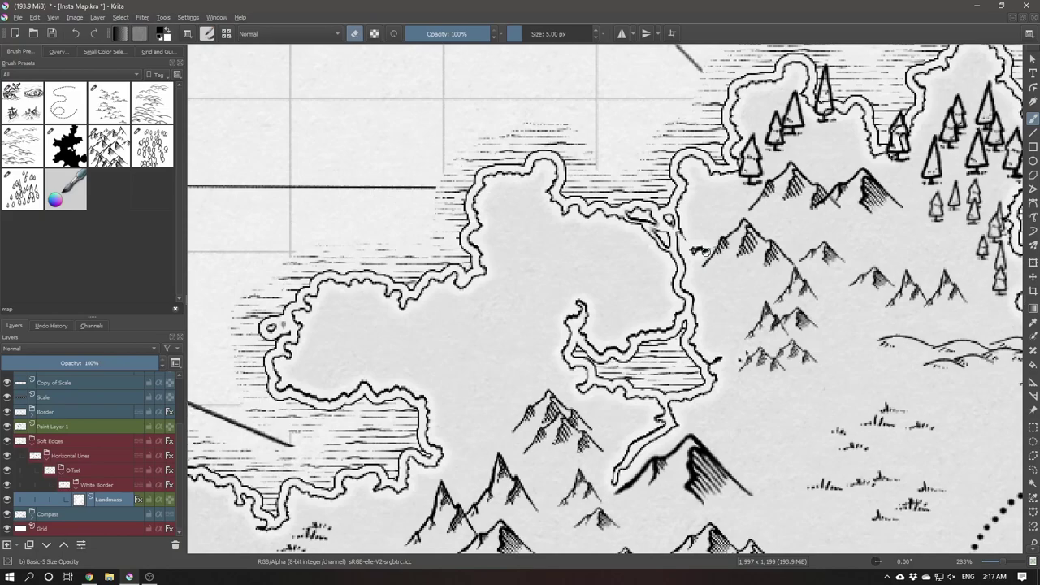
Pan across the map to inspect the mountains and inland coastline.
mouse_move(698, 245)
left_mouse_down()
mouse_move(566, 191)
mouse_move(732, 160)
left_mouse_up()
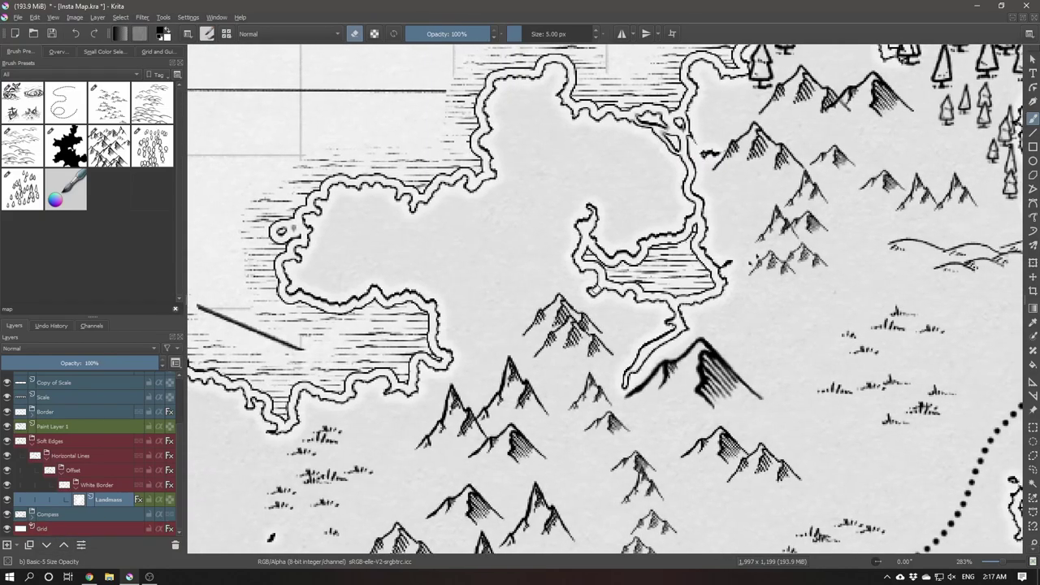
left_click_drag(677, 211, 557, 181)
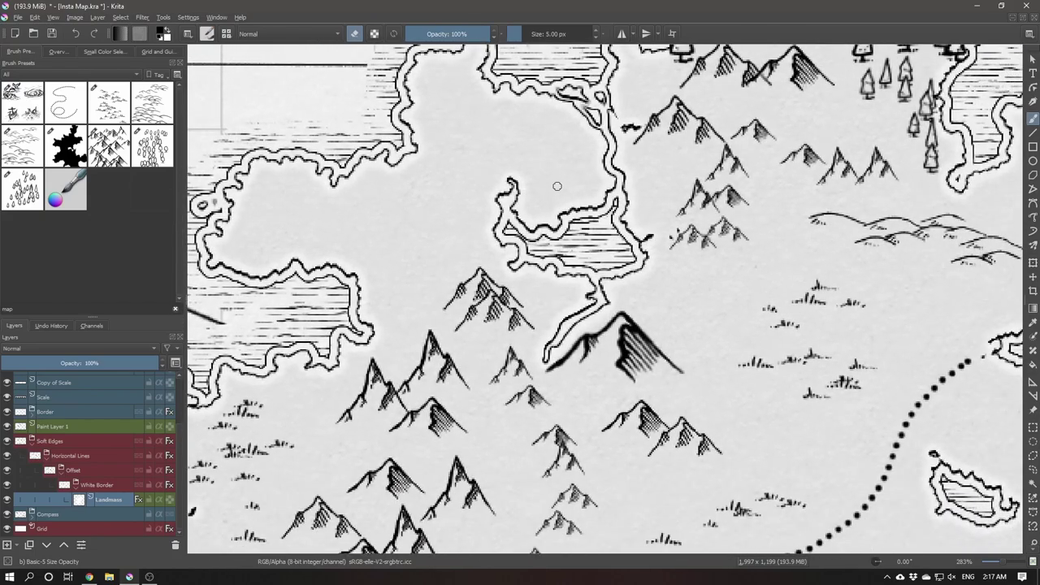
scroll(565, 190, "up", 9)
scroll(565, 190, "down", 15)
scroll(544, 180, "up", 3)
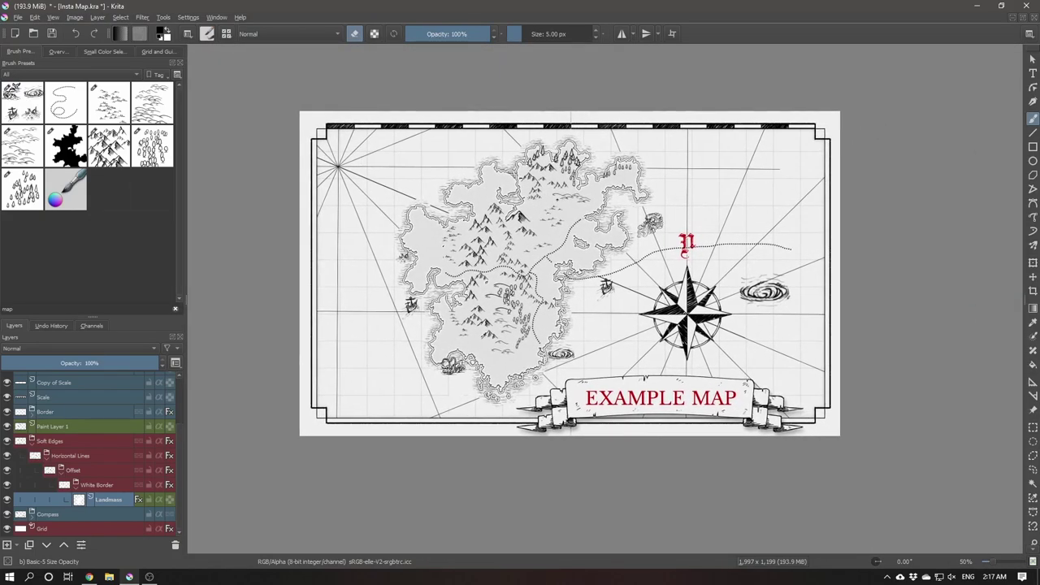
Recentre and zoom until the whole EXAMPLE MAP fits on screen at 50%.
left_click_drag(557, 195, 566, 184)
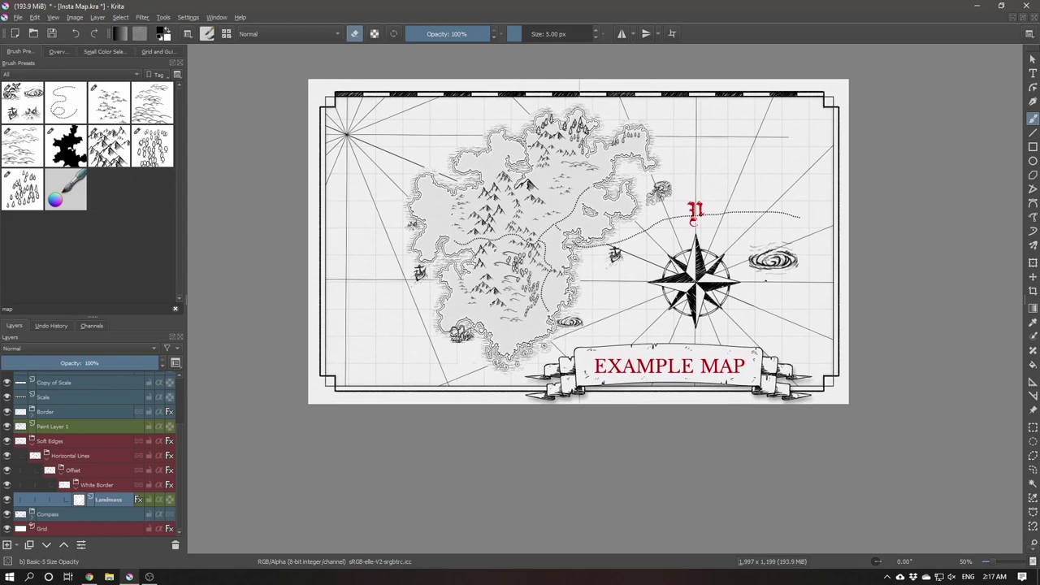
scroll(642, 227, "up", 2)
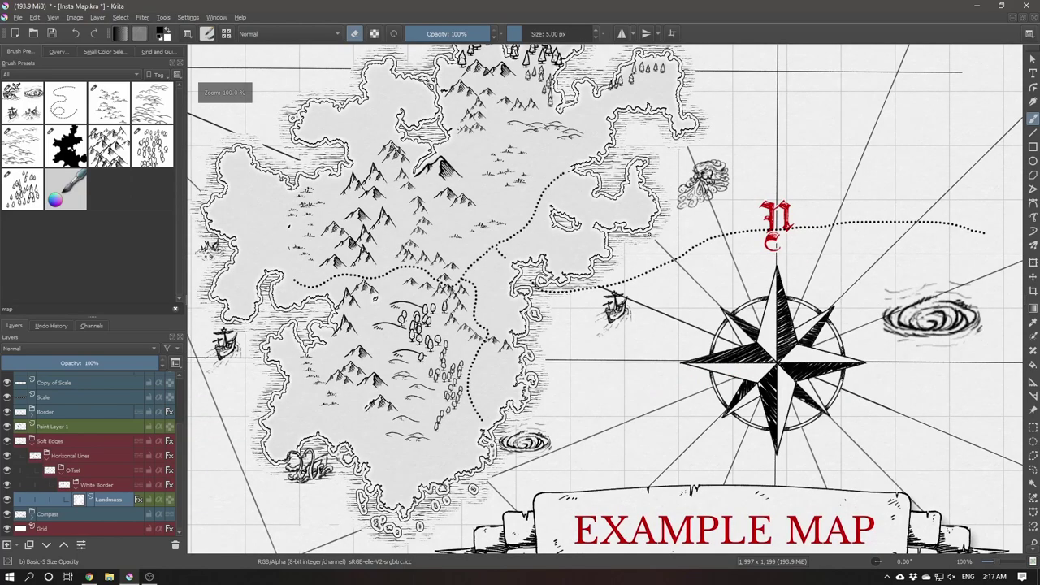
scroll(650, 233, "down", 1)
scroll(650, 233, "down", 4)
scroll(642, 240, "up", 2)
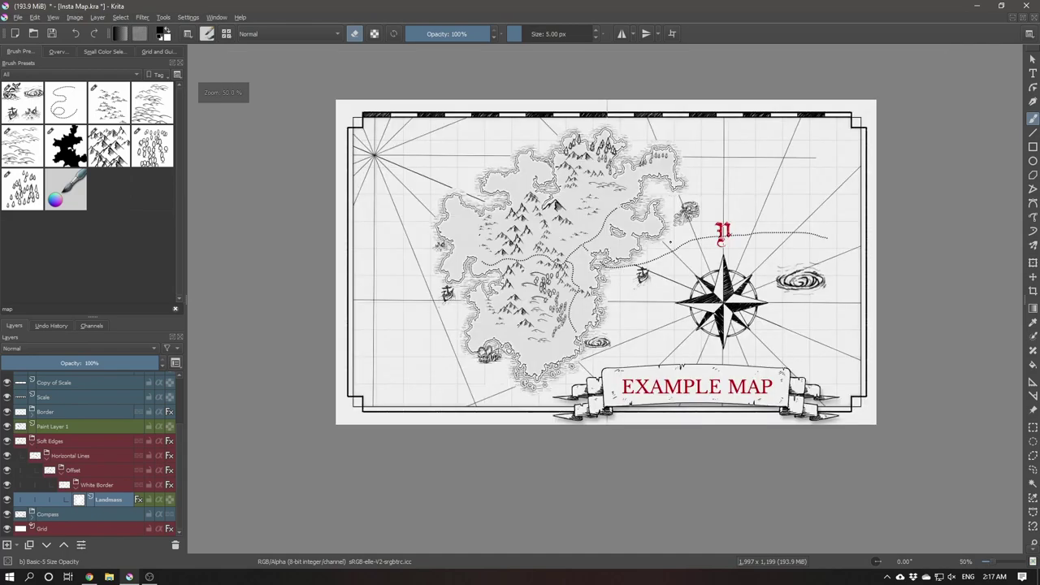
scroll(642, 244, "up", 1)
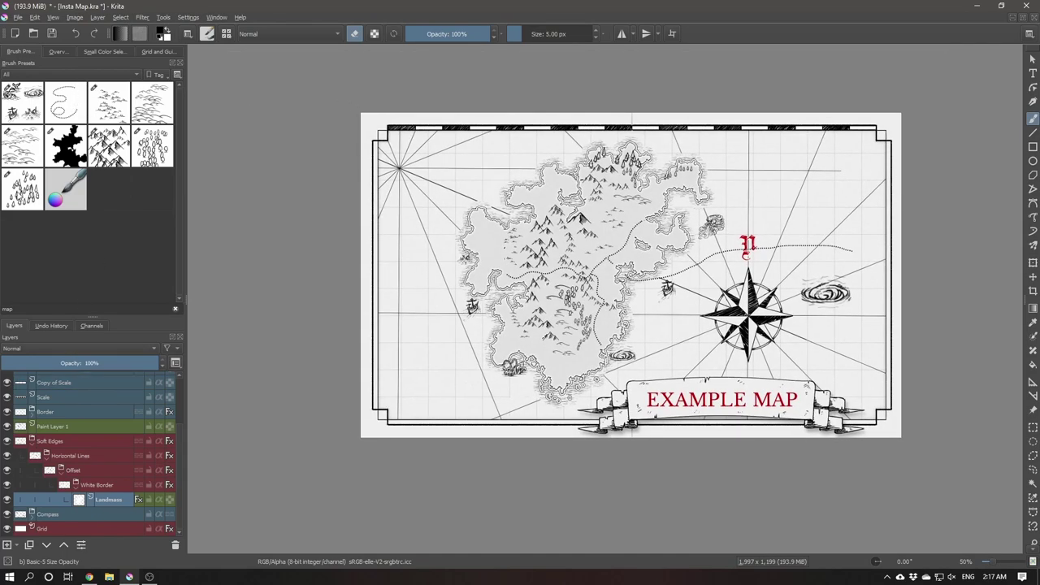
Save the map as Example Map.kra on the Desktop, then minimize Krita.
left_click(16, 18)
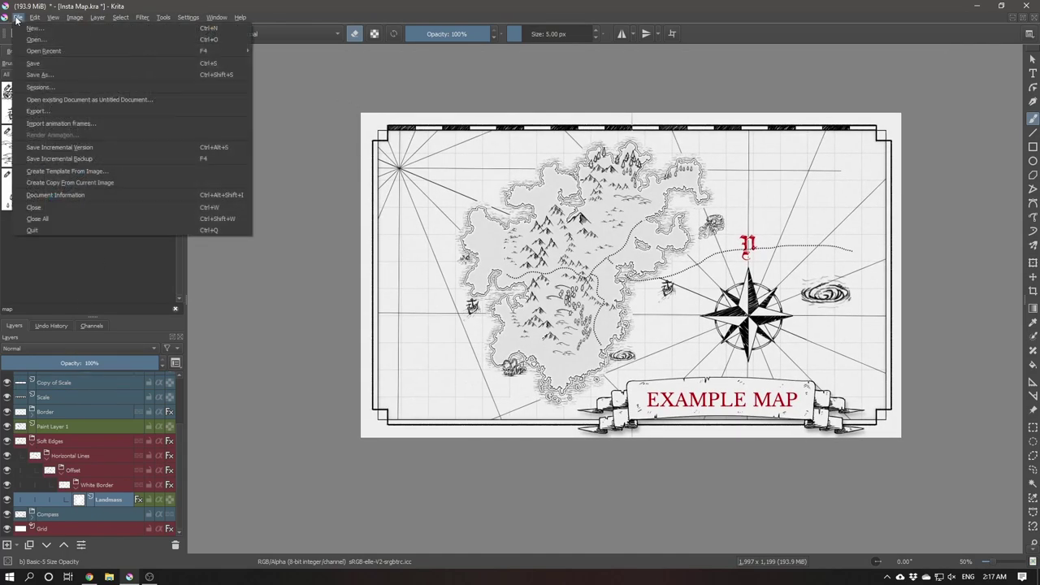
left_click(72, 78)
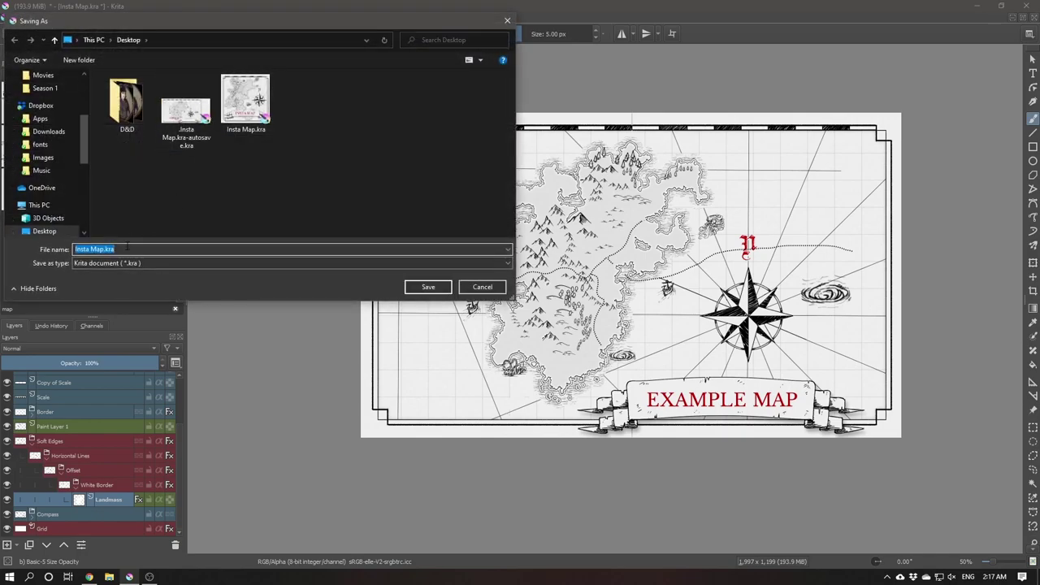
type("My")
left_click(428, 287)
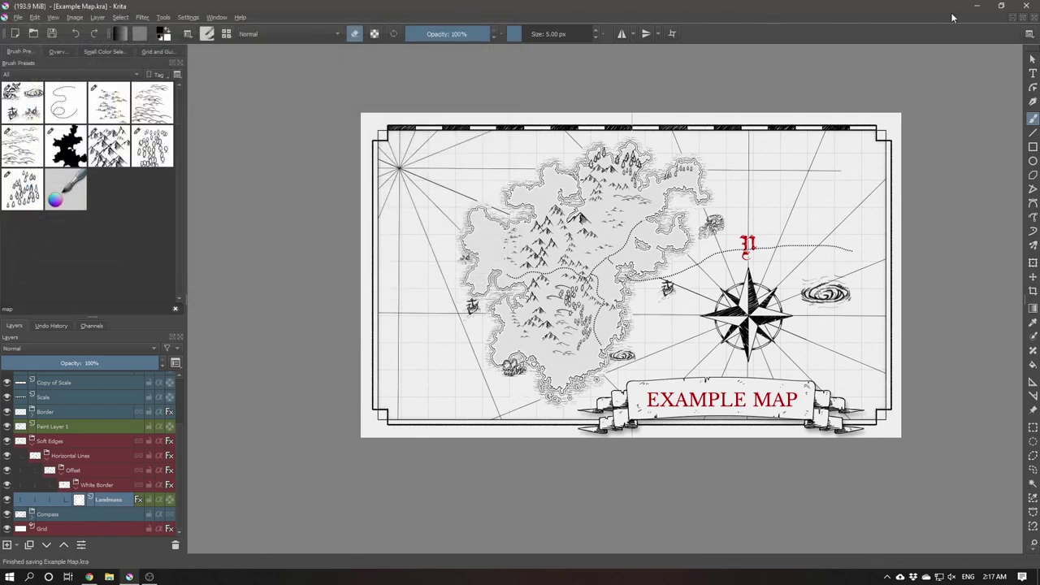
left_click(977, 8)
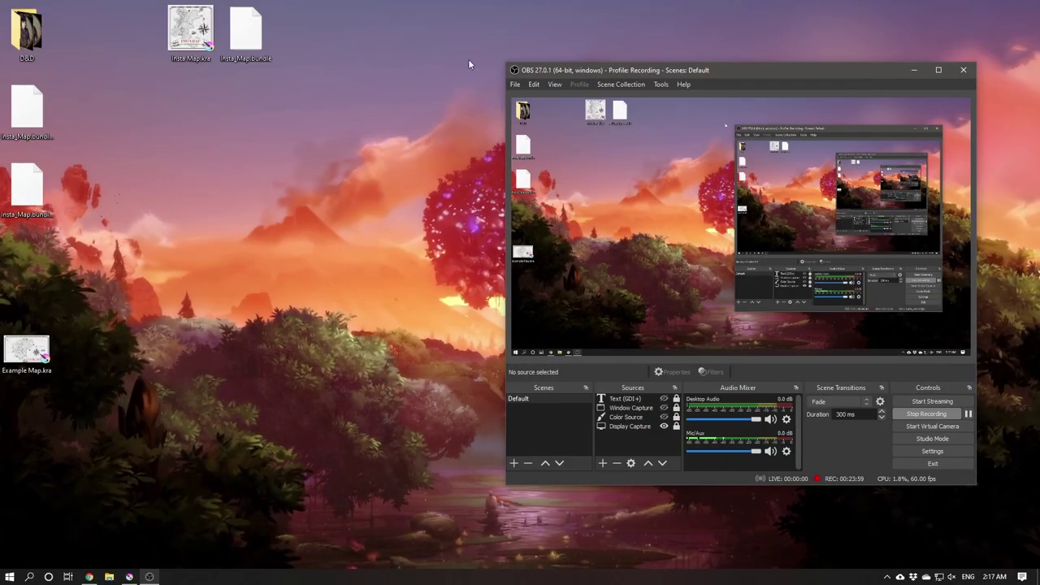
Verify Example Map.kra appears on the desktop, then restore Krita.
left_click(915, 74)
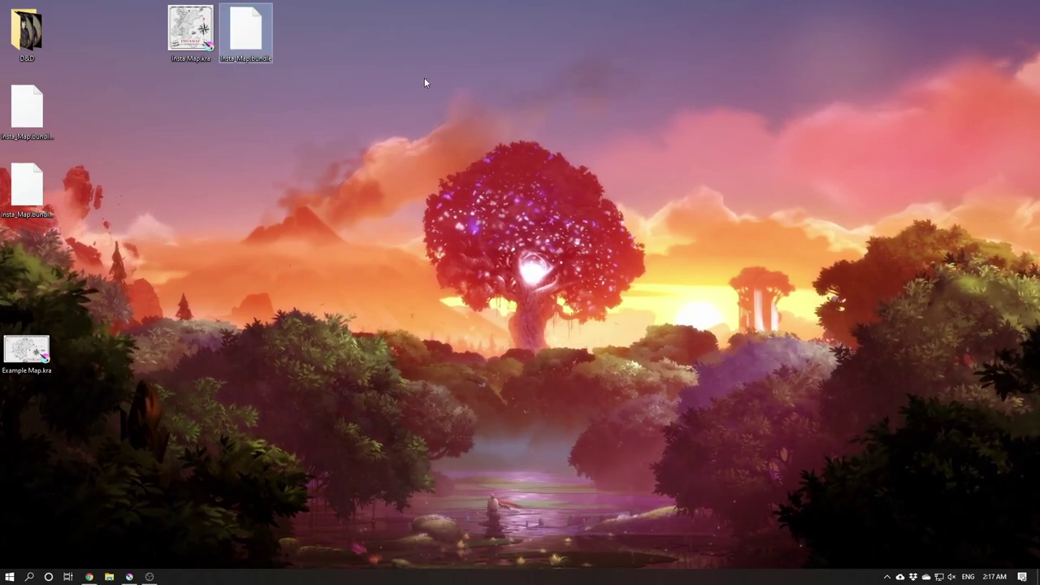
left_click_drag(108, 415, 39, 361)
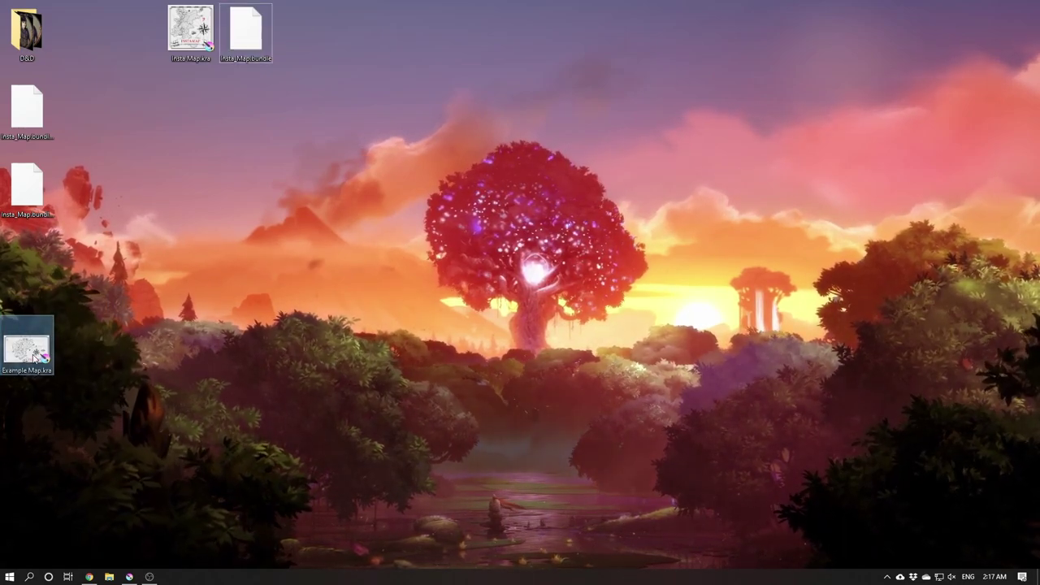
left_click(129, 576)
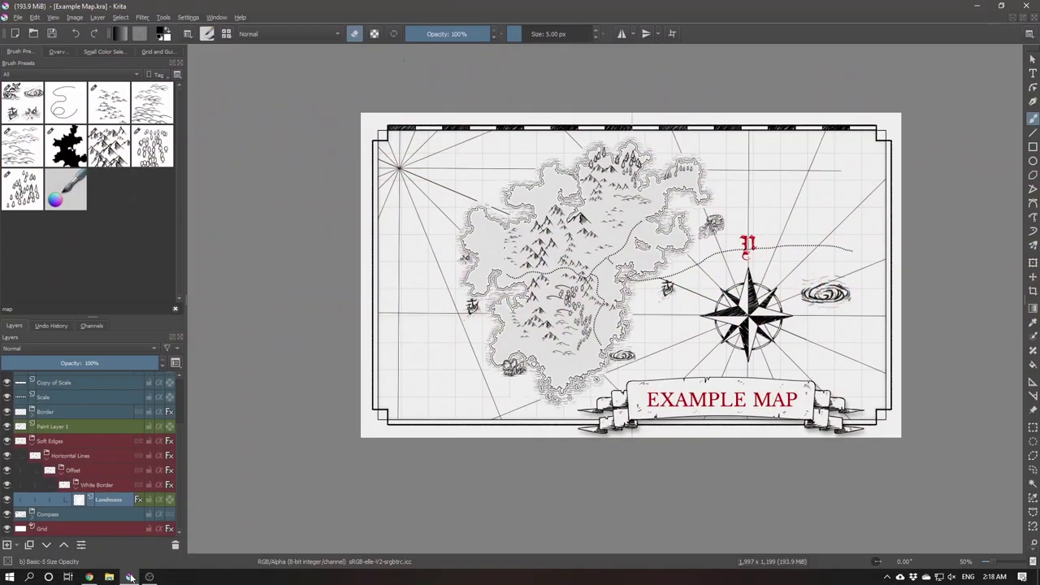
Export the map to the Desktop as Example Map.png with default PNG options, then minimize Krita.
left_click(18, 18)
left_click(46, 112)
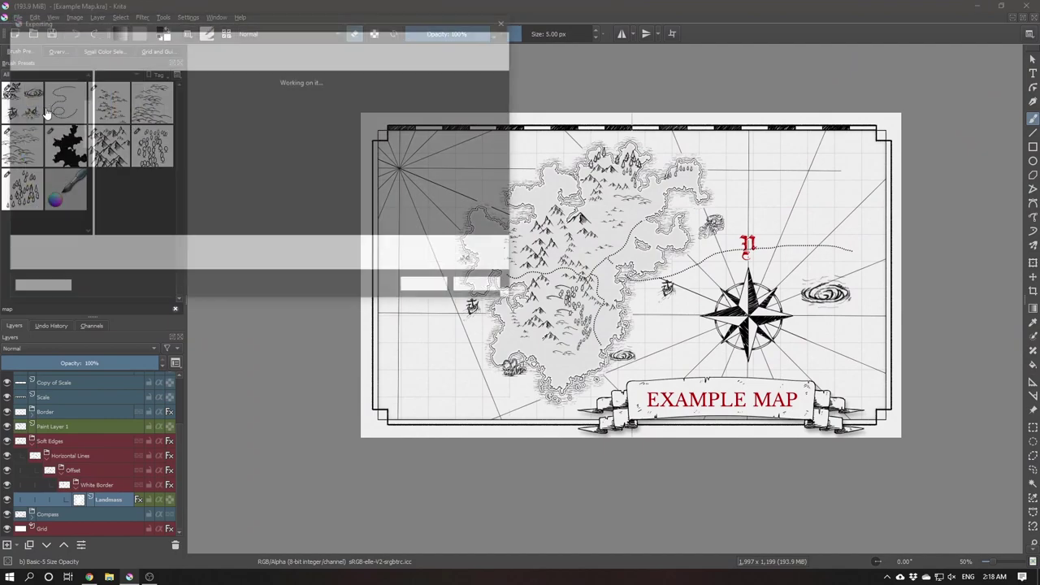
left_click(115, 265)
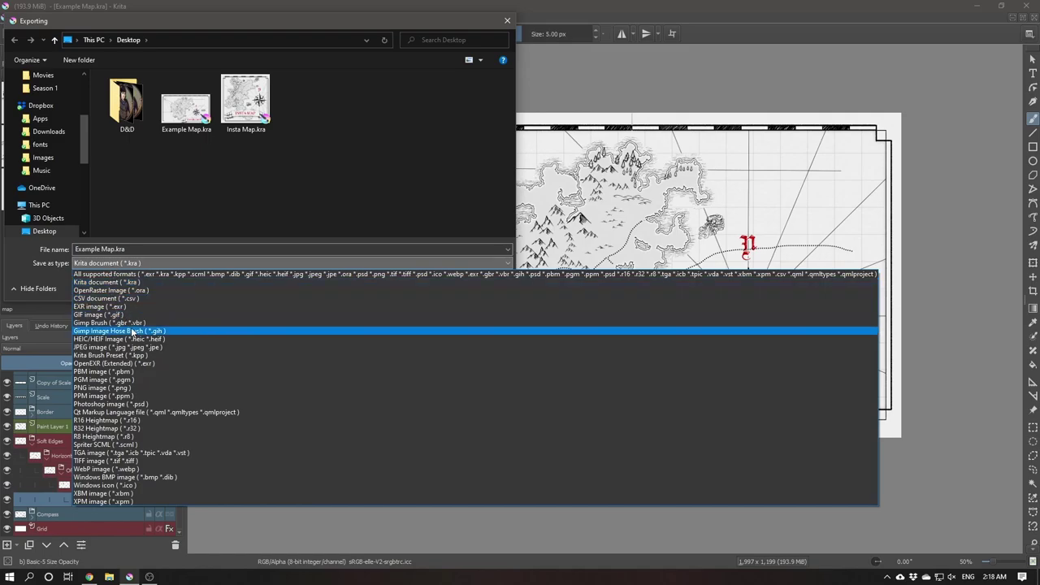
left_click(103, 388)
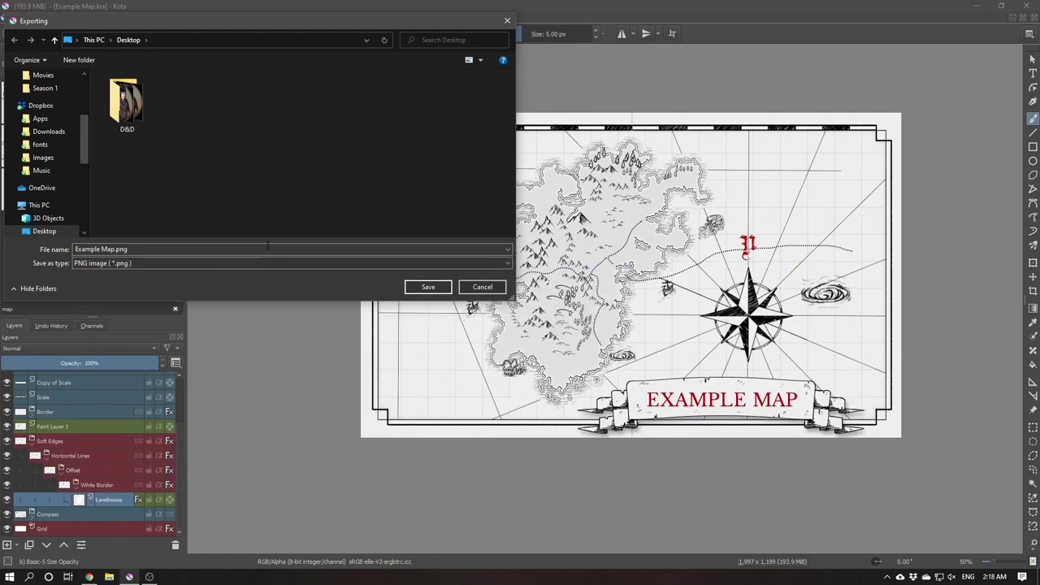
left_click(428, 287)
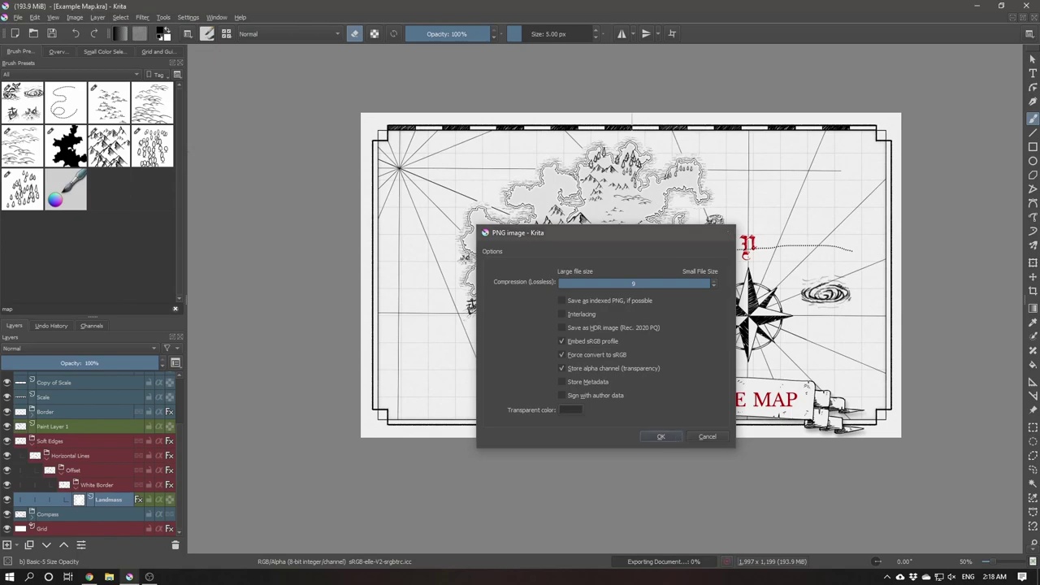
left_click(677, 437)
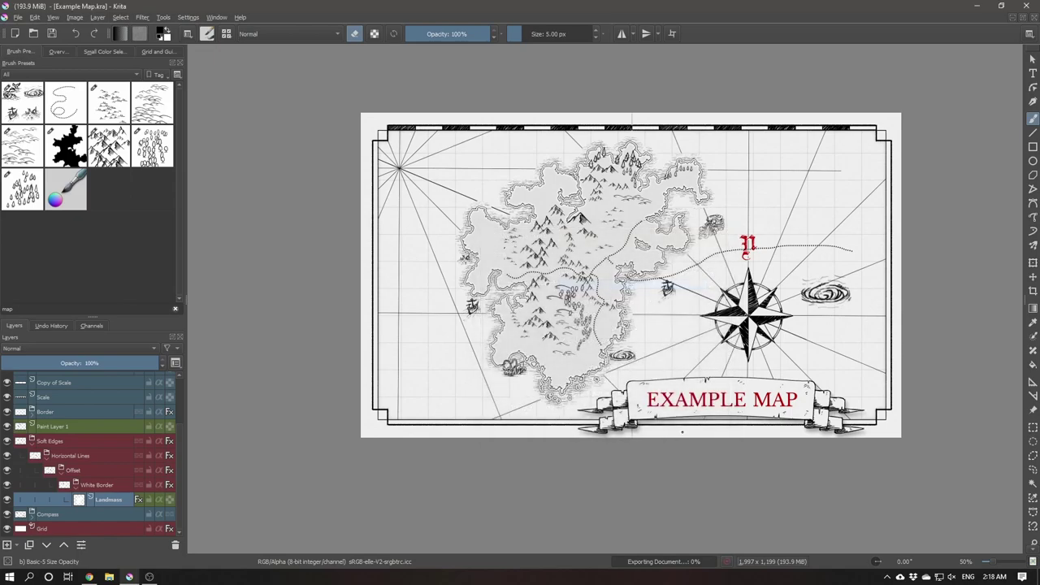
left_click(978, 8)
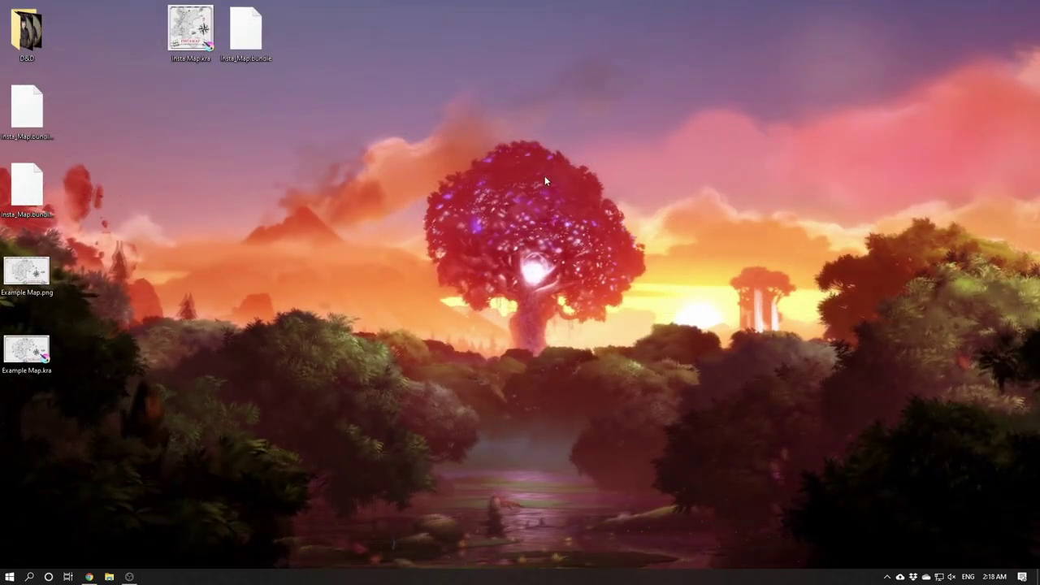
double_click(27, 276)
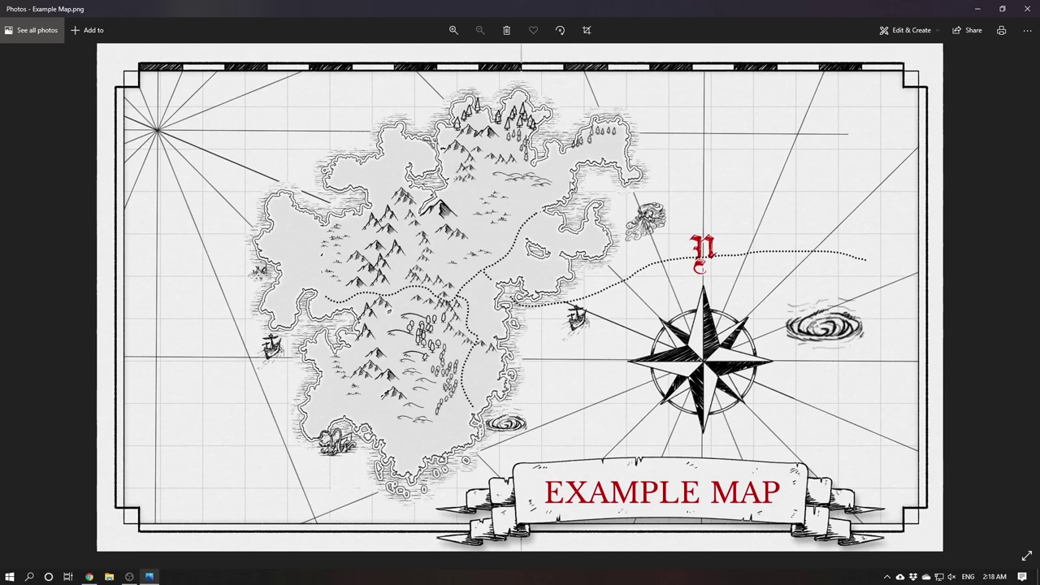
left_click(1028, 6)
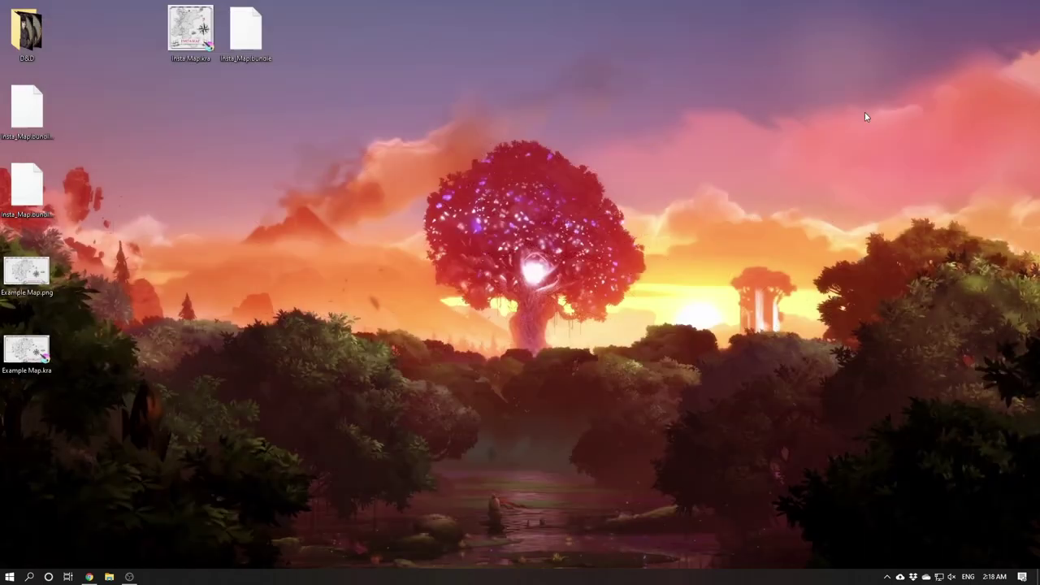
Restore the Gumroad store in Chrome, then switch to the creator's Patreon tab.
left_click(89, 578)
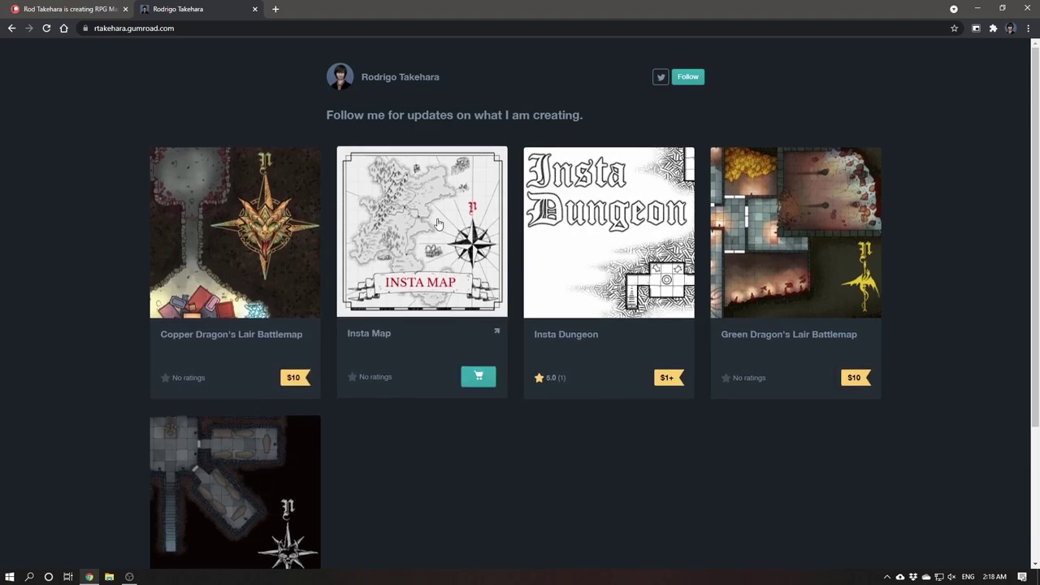
left_click(102, 7)
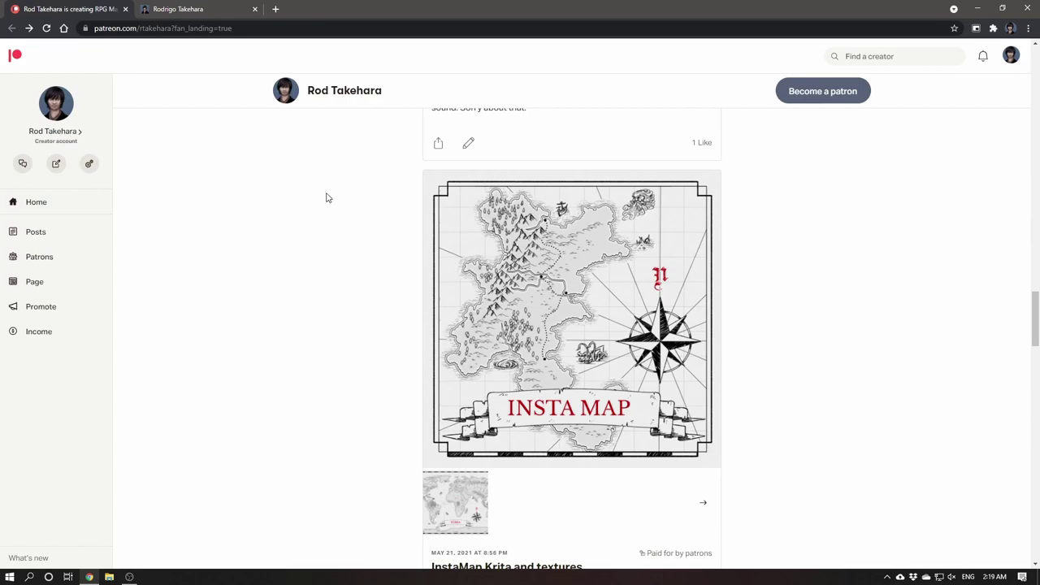
Scroll down through the creator's Patreon posts.
scroll(326, 198, "up", 10)
scroll(326, 197, "up", 10)
scroll(333, 201, "up", 10)
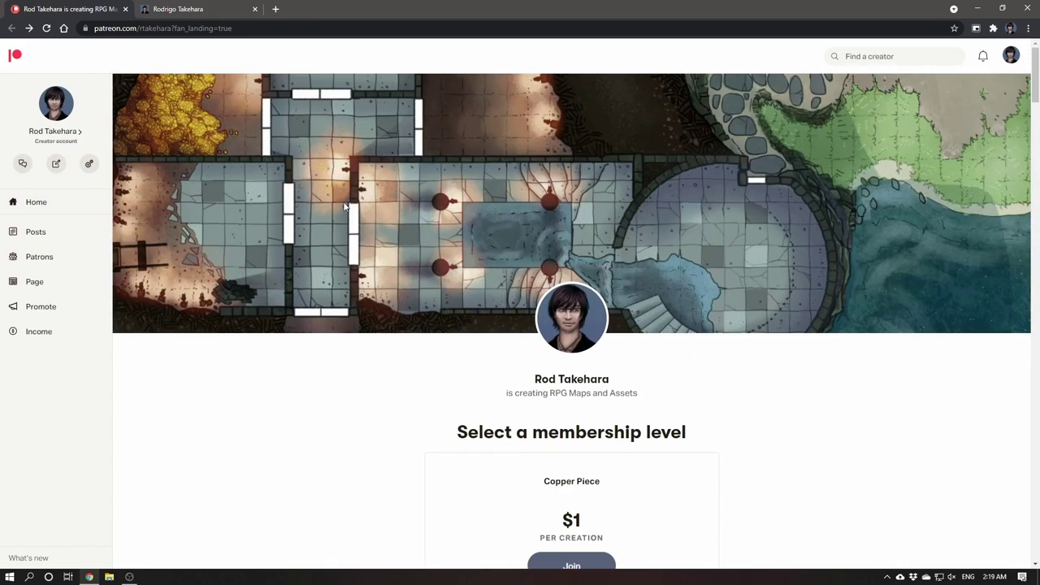
scroll(346, 207, "down", 10)
scroll(488, 244, "down", 2)
scroll(602, 266, "down", 3)
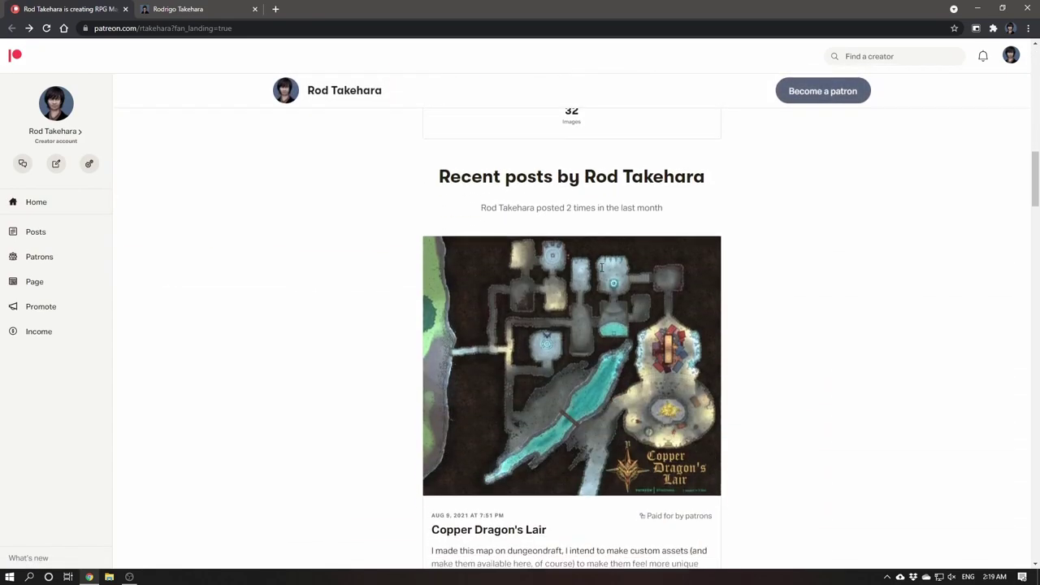
scroll(601, 266, "down", 3)
scroll(602, 268, "down", 3)
scroll(602, 270, "down", 3)
scroll(602, 271, "down", 3)
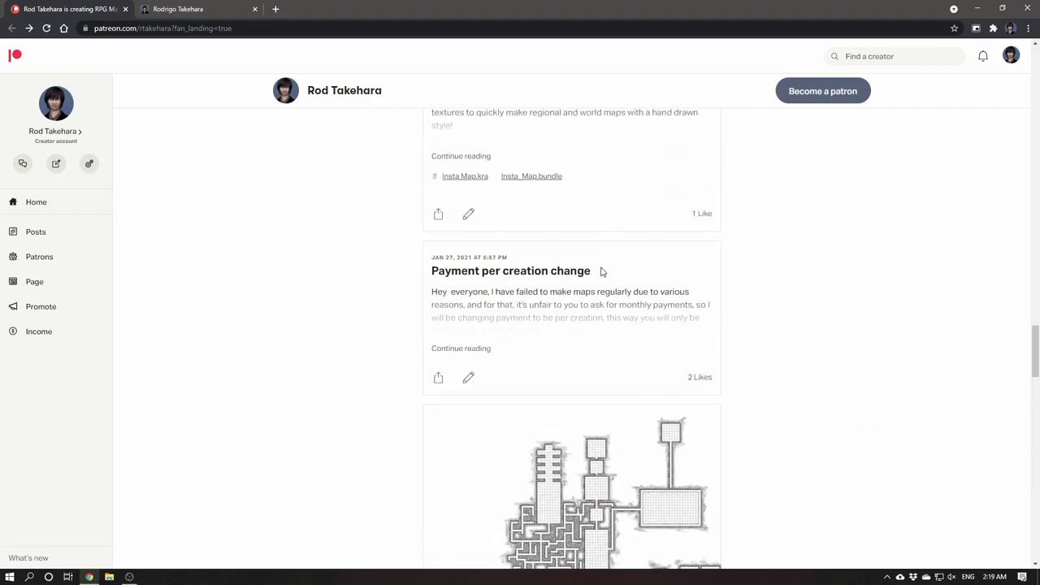
scroll(602, 271, "down", 3)
scroll(602, 271, "down", 3)
scroll(602, 272, "down", 2)
scroll(602, 273, "down", 3)
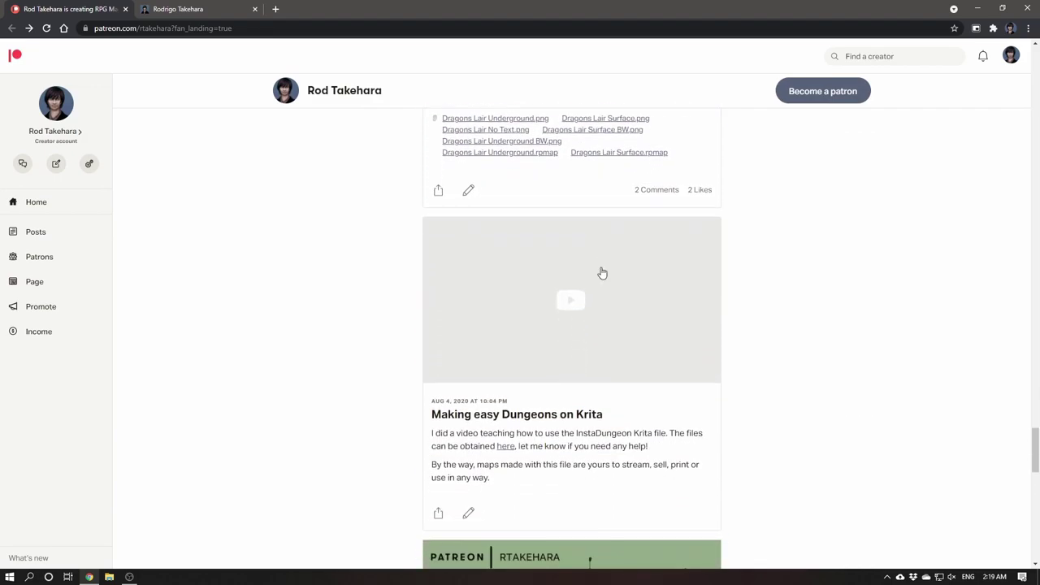
scroll(602, 273, "down", 2)
scroll(601, 271, "down", 1)
scroll(602, 272, "down", 3)
scroll(651, 188, "up", 1)
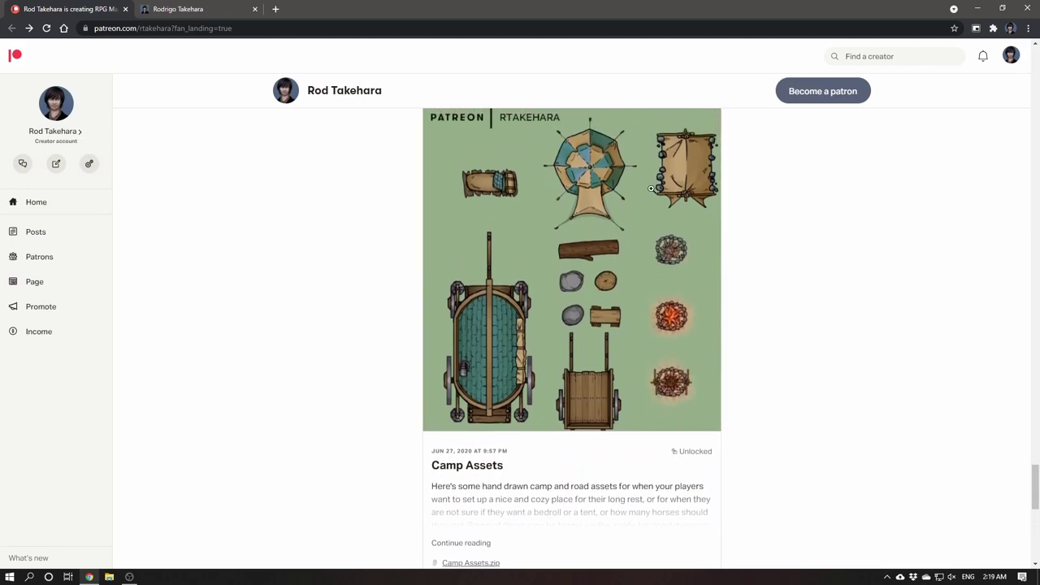
scroll(560, 342, "down", 1)
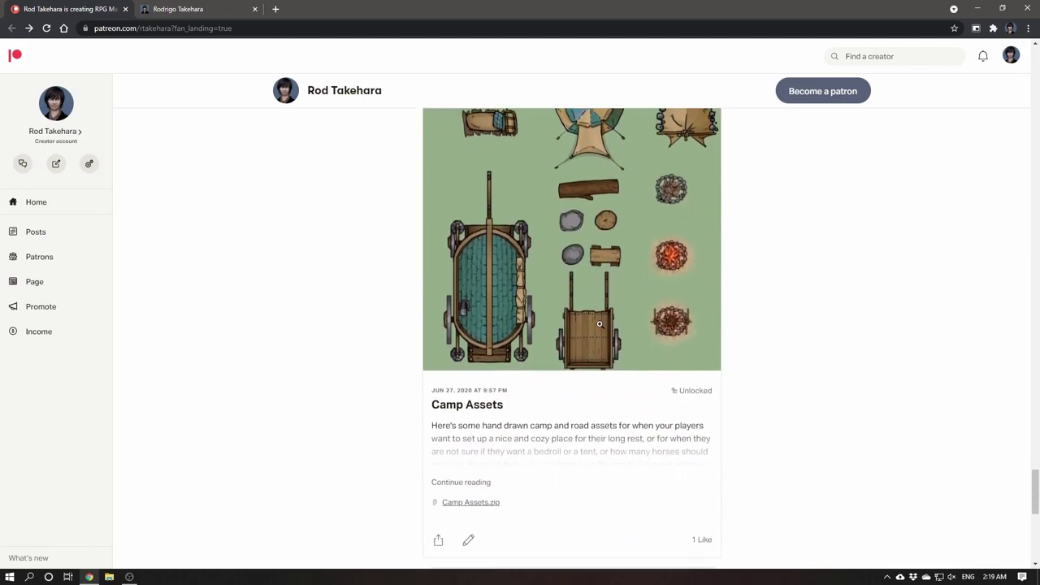
scroll(503, 373, "down", 2)
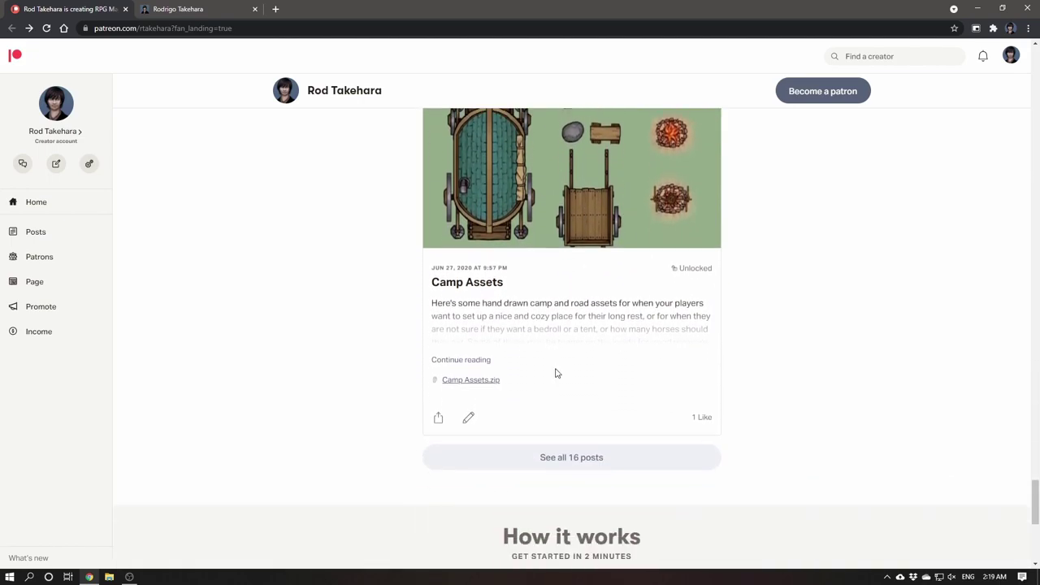
scroll(555, 371, "down", 2)
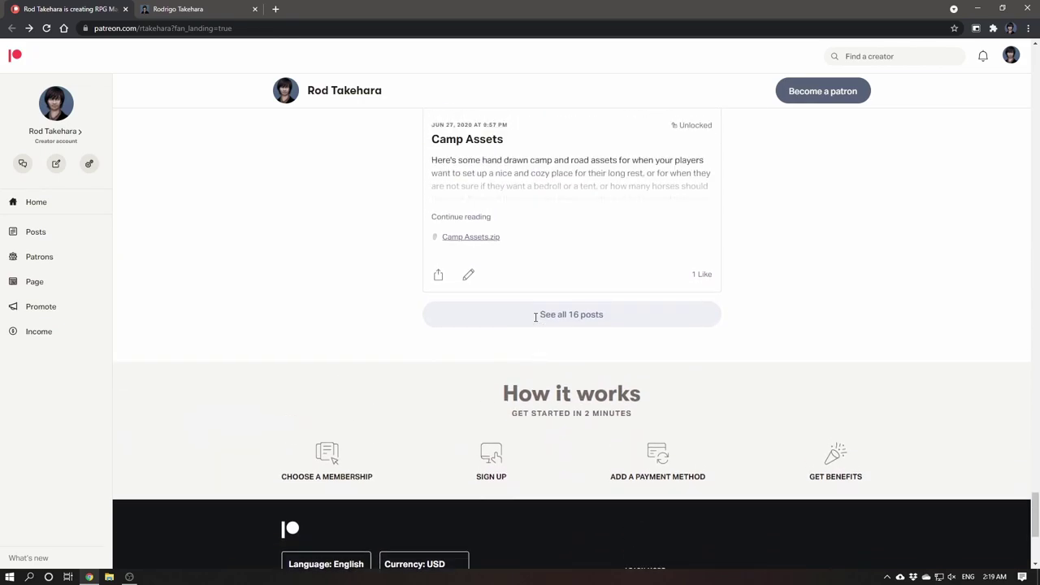
Show all 16 posts, then scroll back up to the membership tiers.
left_click(535, 317)
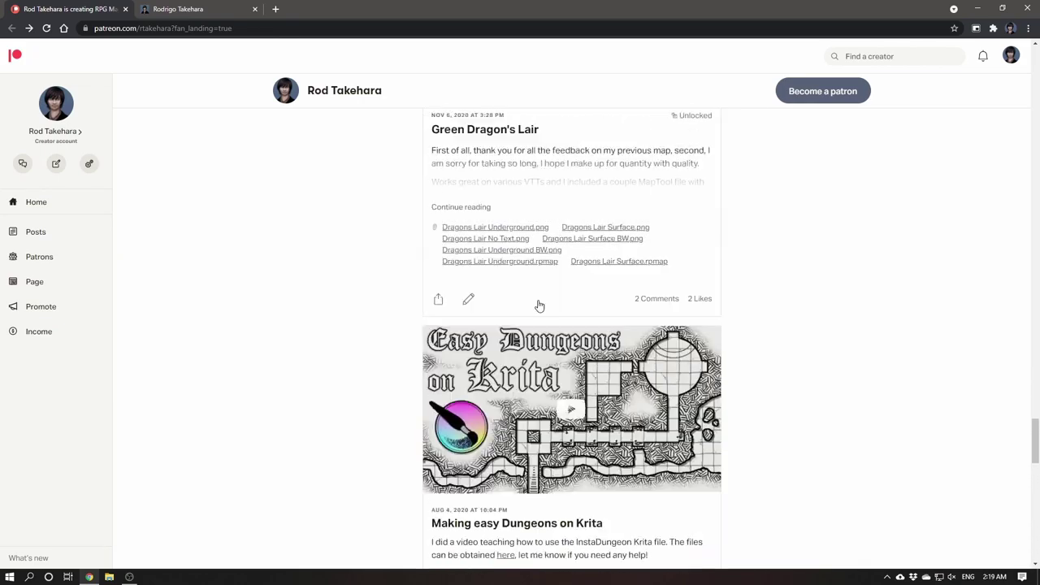
scroll(539, 302, "up", 5)
scroll(545, 279, "up", 5)
scroll(488, 243, "up", 2)
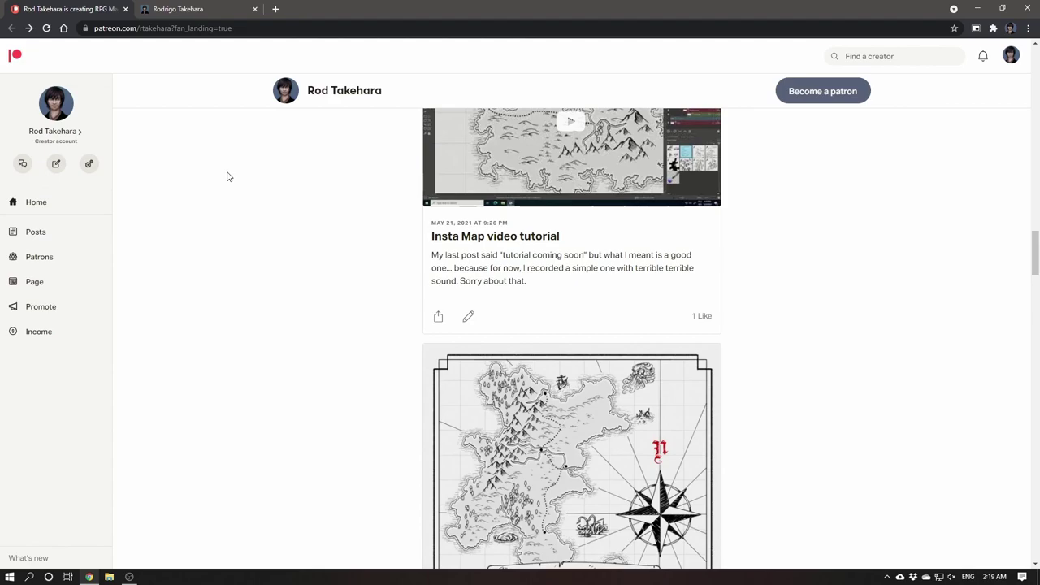
scroll(227, 175, "up", 5)
scroll(227, 175, "up", 10)
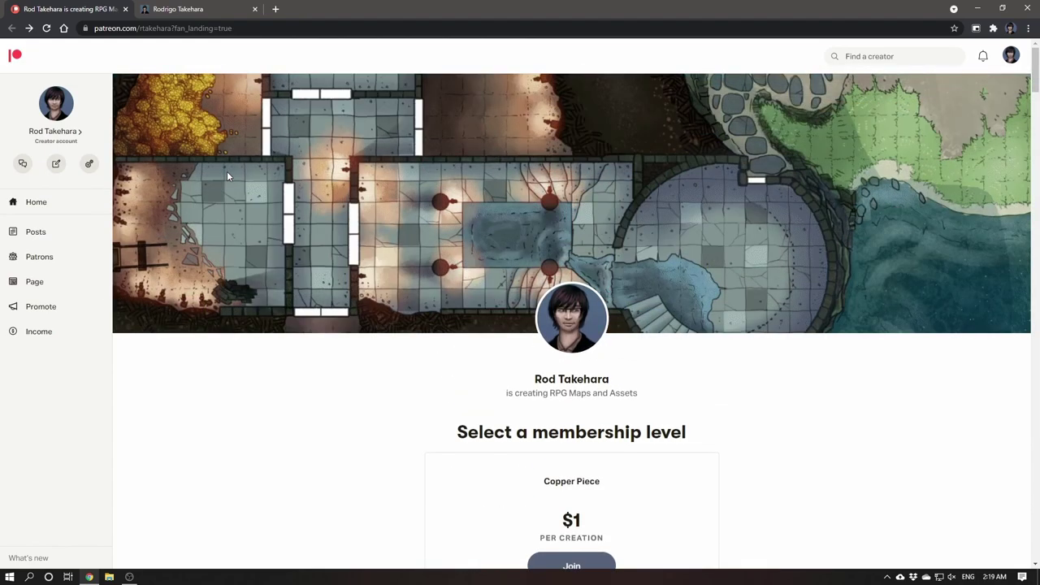